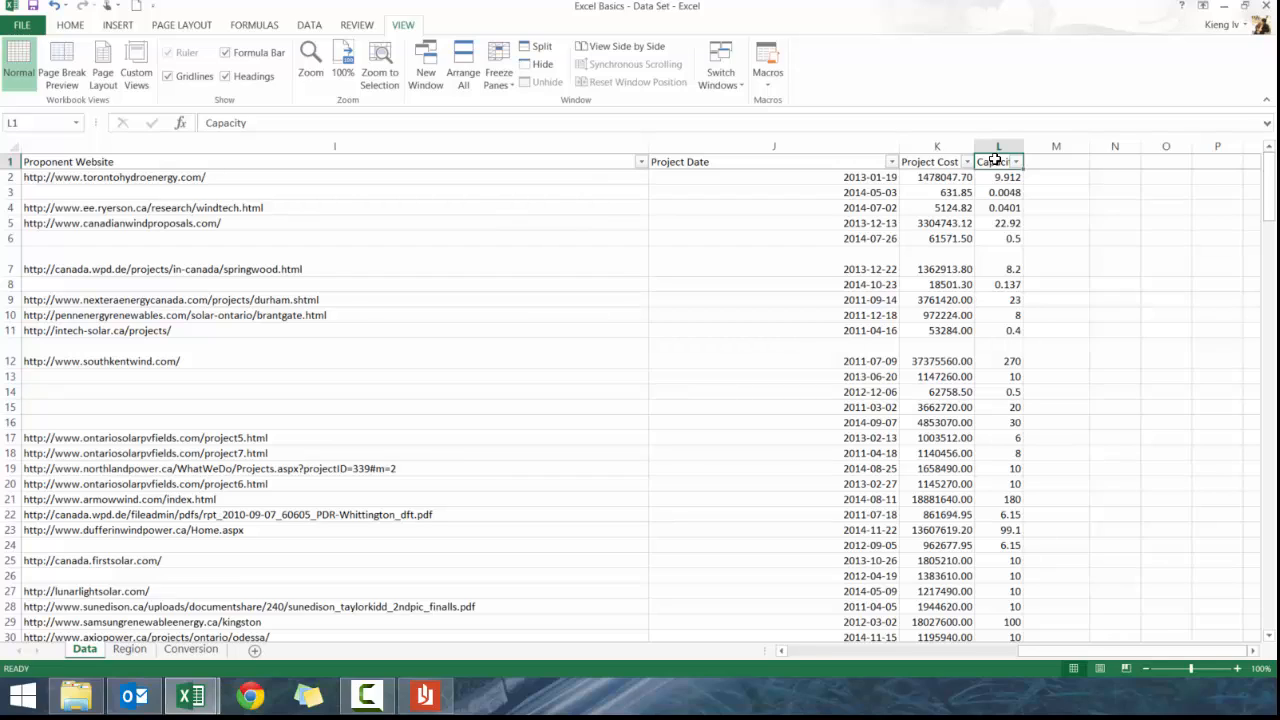
Step: Total the Capacity column with AutoSum in cell L186, using the range L2:L185
{"action": "scroll", "coordinate": [1012, 286], "scroll_direction": "down", "scroll_amount": 20}
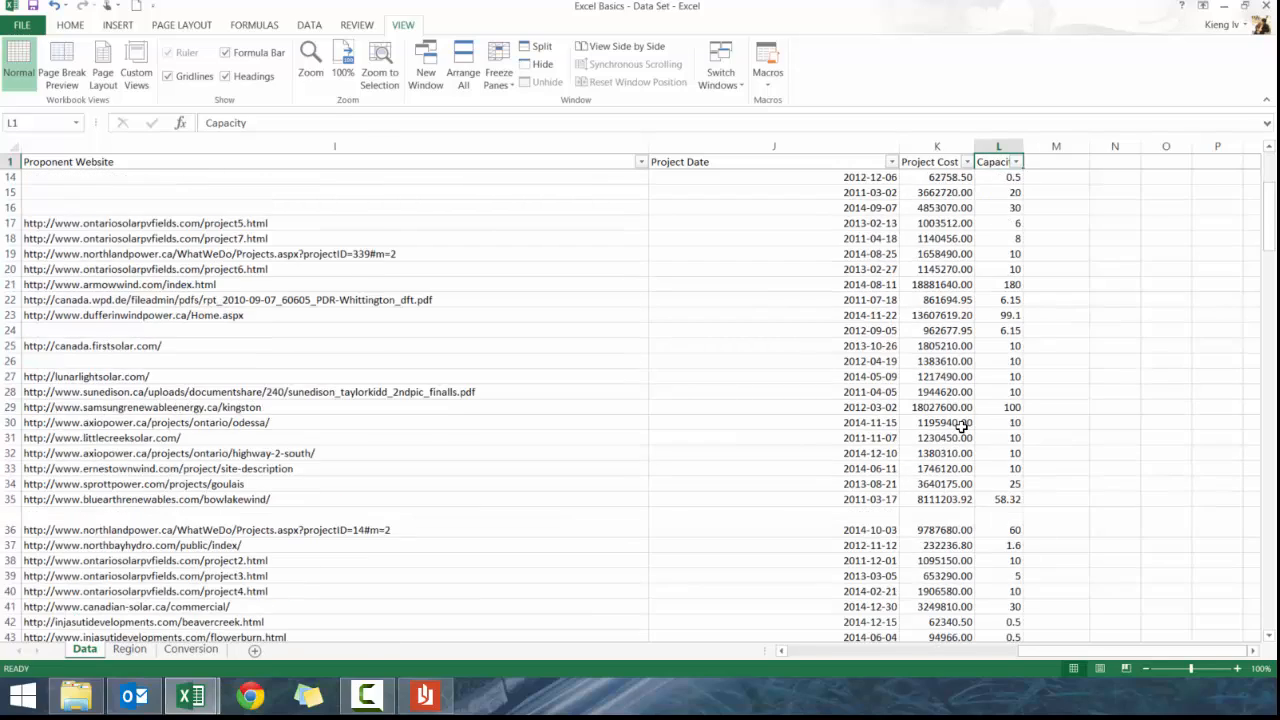
{"action": "scroll", "coordinate": [977, 434], "scroll_direction": "down", "scroll_amount": 20}
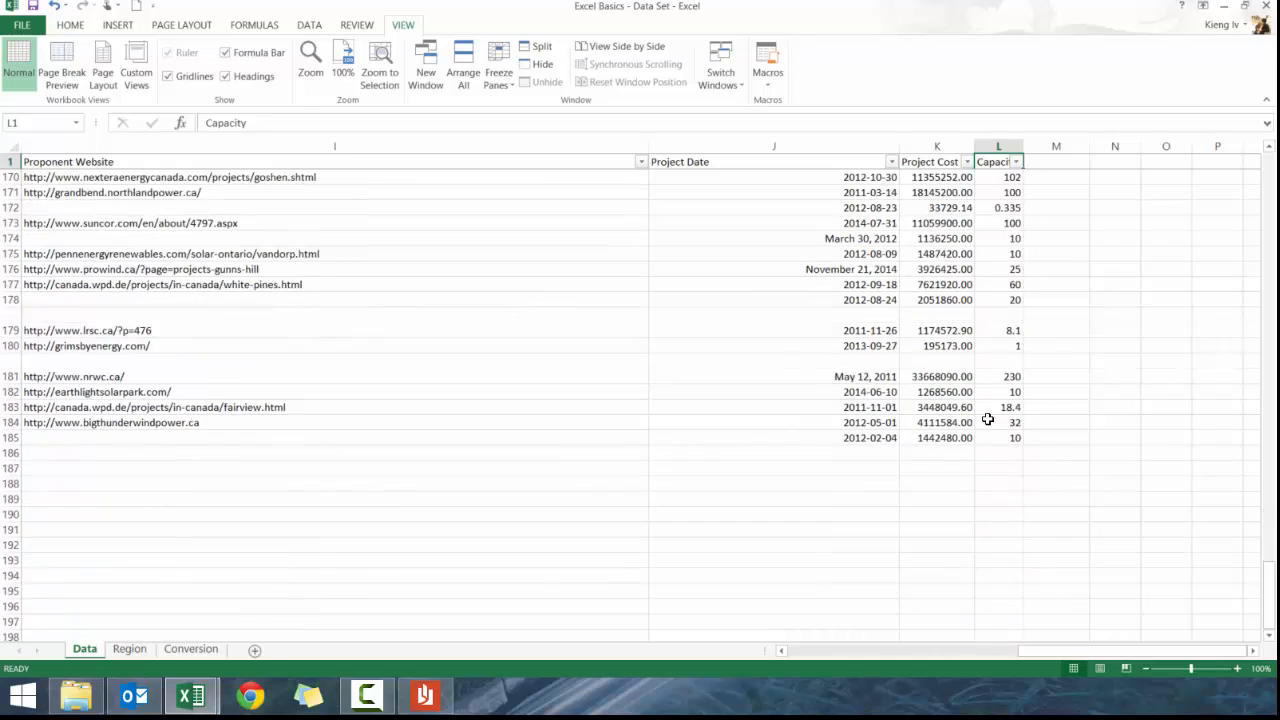
{"action": "left_click", "coordinate": [1015, 326]}
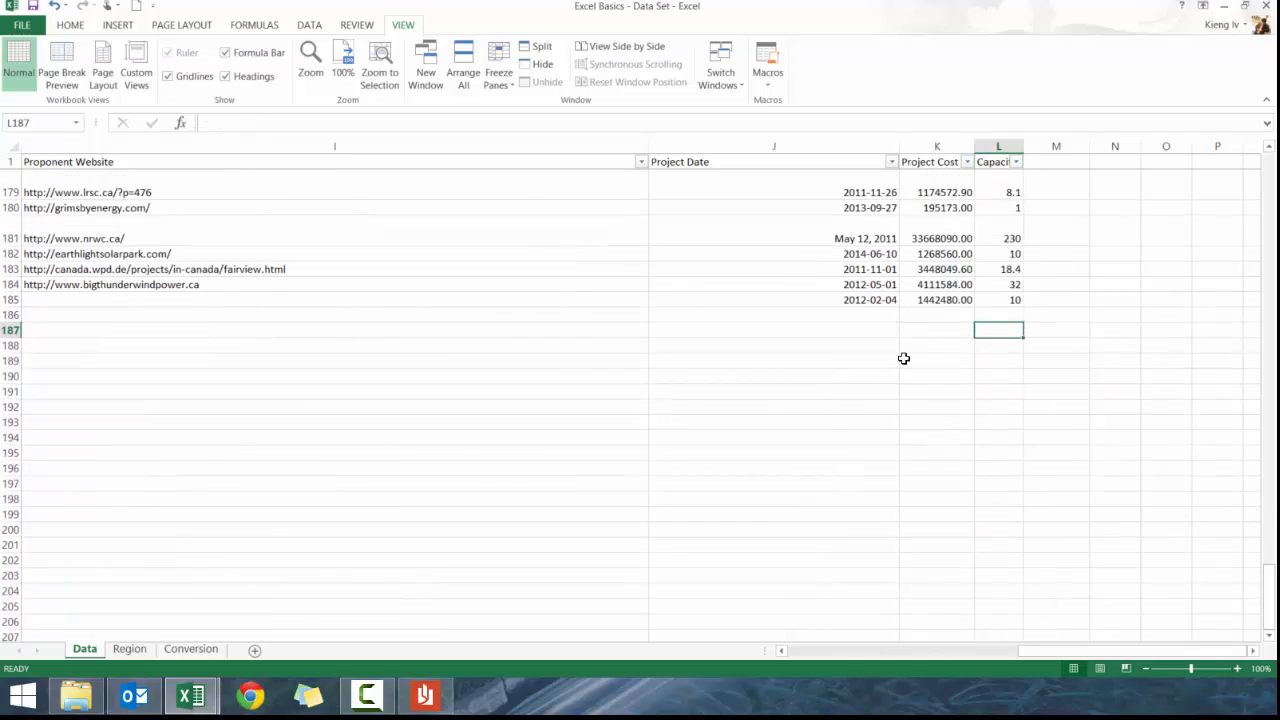
{"action": "left_click", "coordinate": [996, 312]}
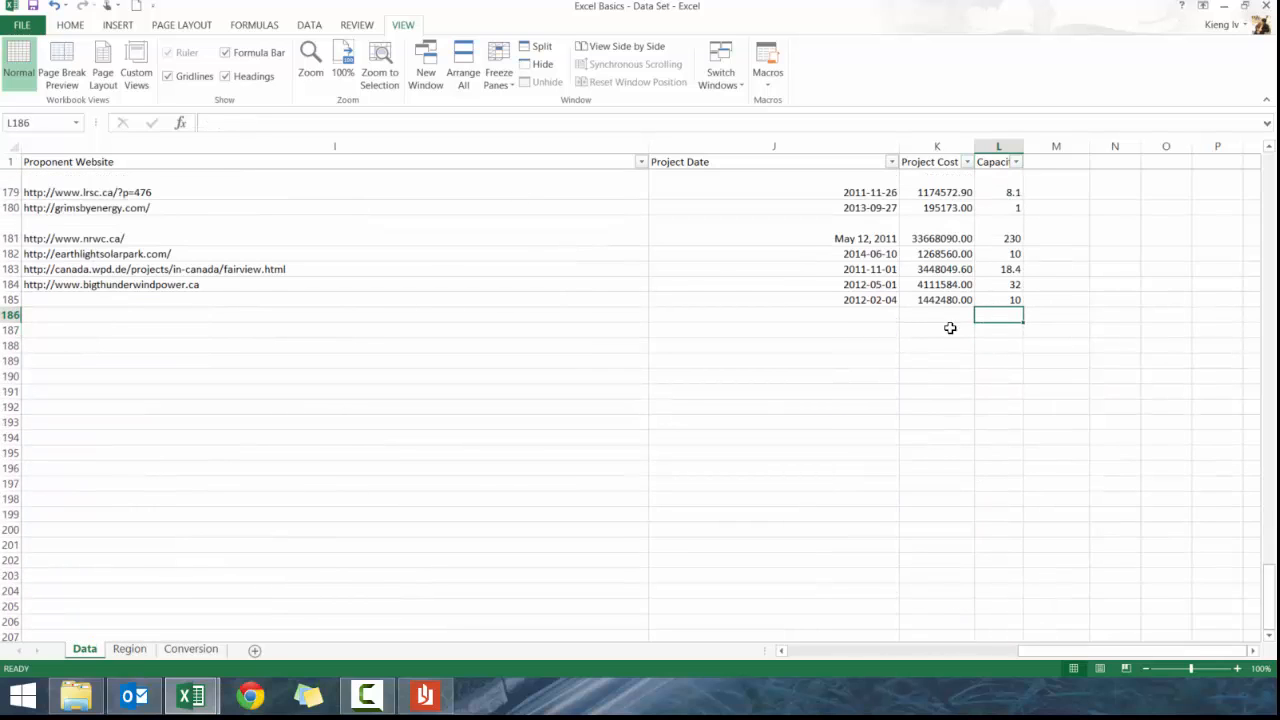
{"action": "left_click", "coordinate": [72, 26]}
{"action": "left_click", "coordinate": [245, 26]}
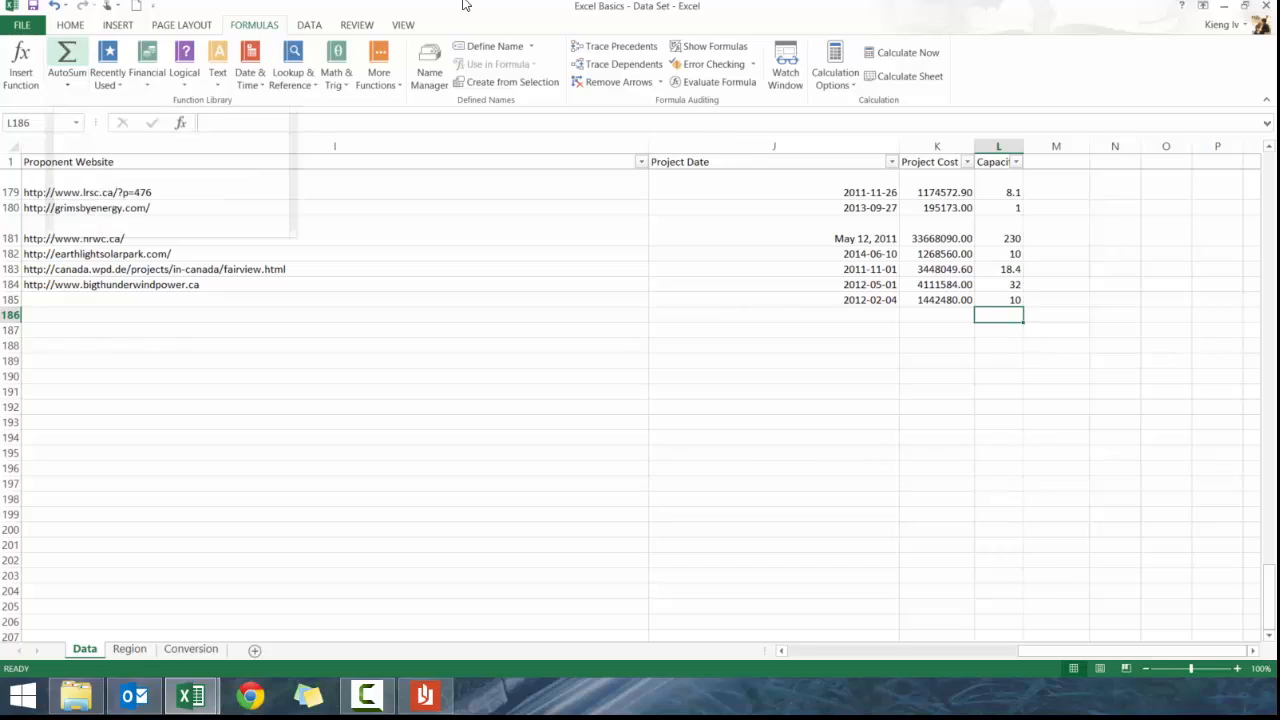
{"action": "left_click", "coordinate": [66, 51]}
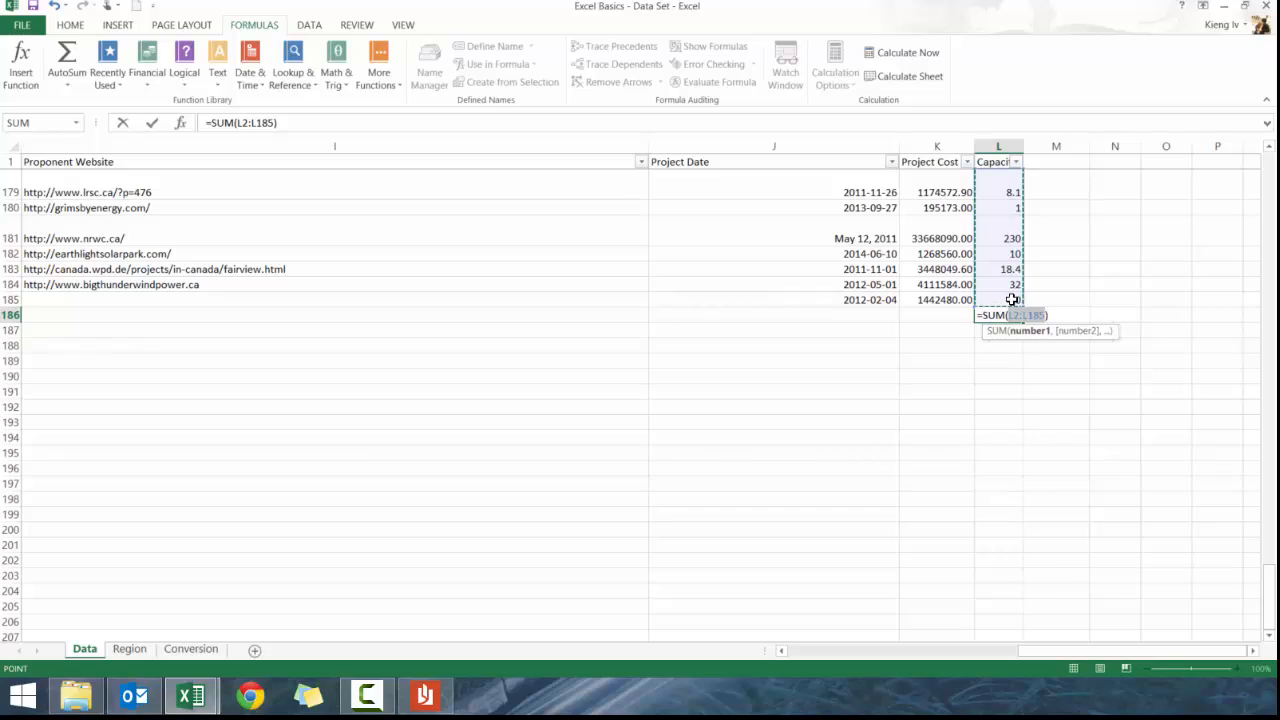
{"action": "left_click", "coordinate": [280, 123]}
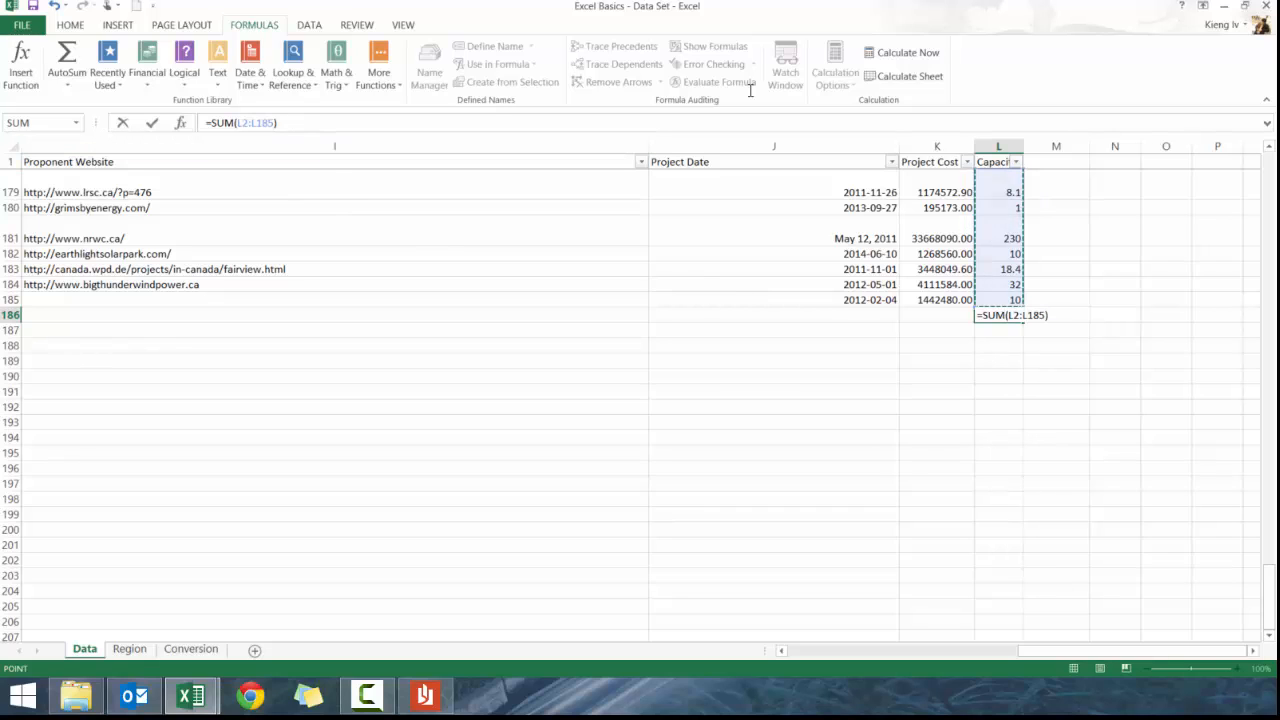
{"action": "key", "text": "Return"}
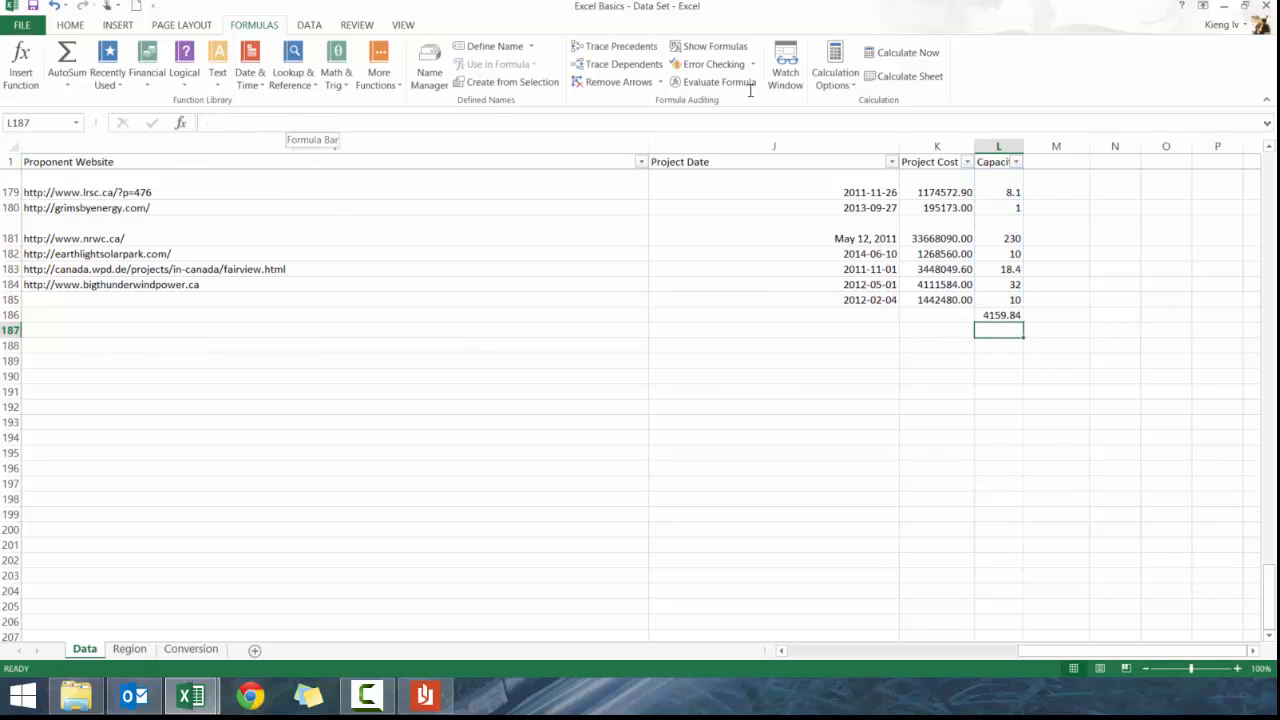
{"action": "left_click", "coordinate": [1015, 316]}
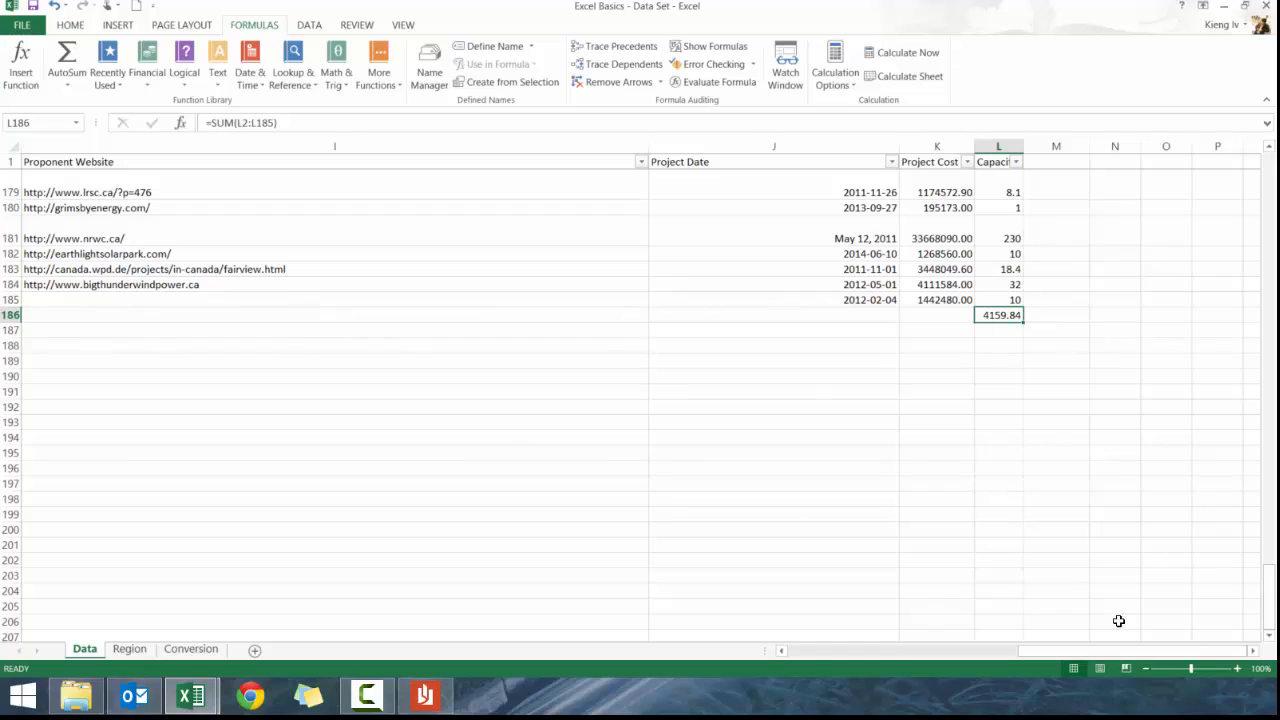
Step: Filter the Location column to show only County of Bruce, County of Dufferin and County of Essex
{"action": "left_click", "coordinate": [828, 651]}
{"action": "left_click", "coordinate": [828, 651]}
{"action": "left_click", "coordinate": [828, 651]}
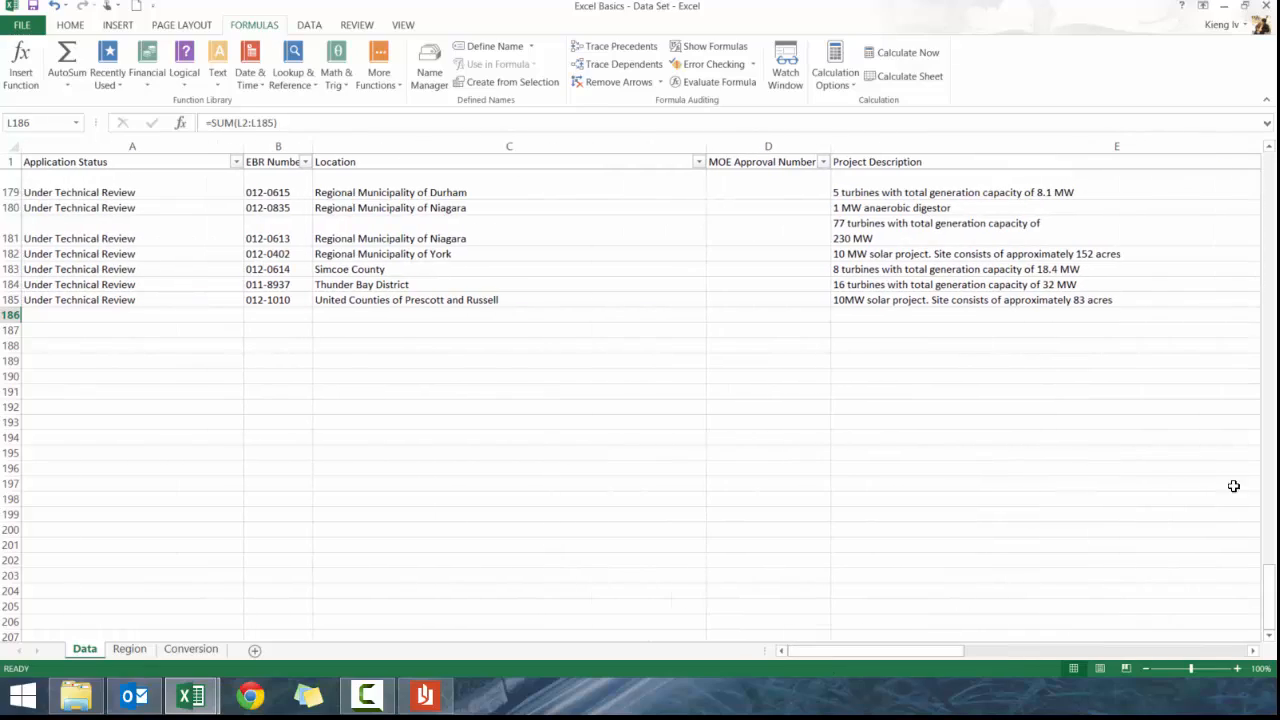
{"action": "left_click_drag", "start_coordinate": [1270, 575], "coordinate": [1268, 143]}
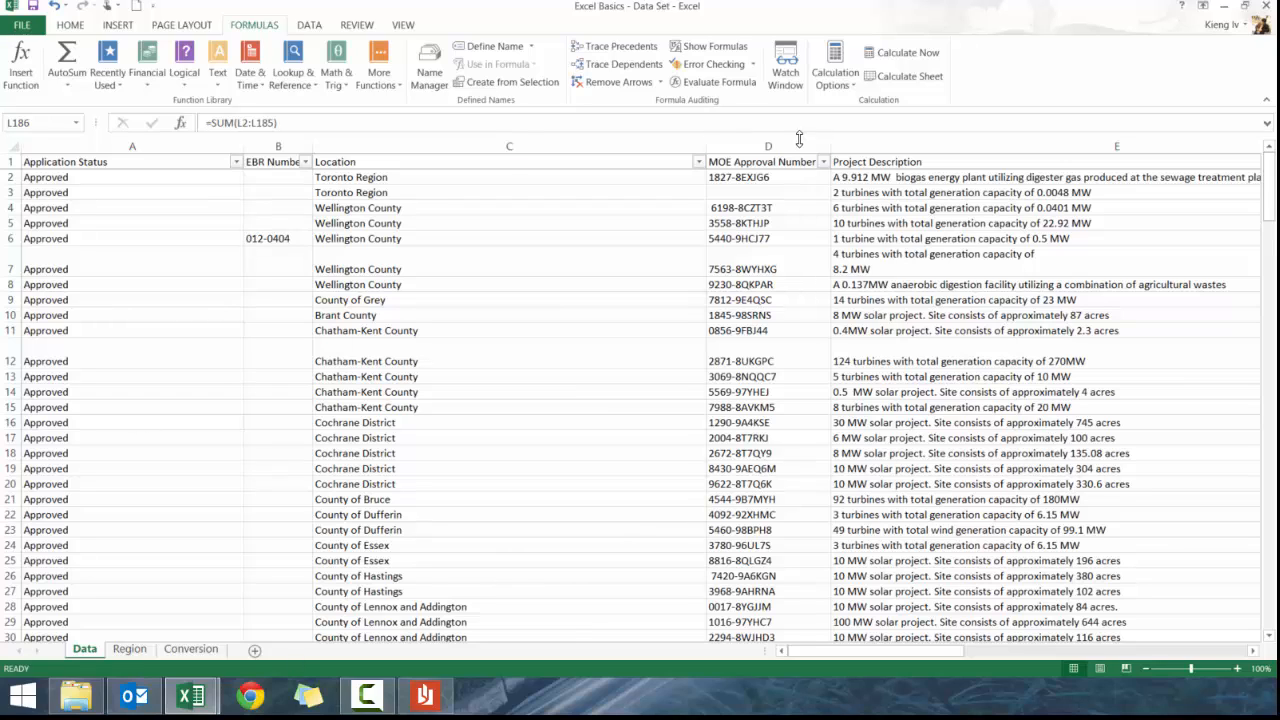
{"action": "left_click", "coordinate": [699, 162]}
{"action": "left_click", "coordinate": [570, 316]}
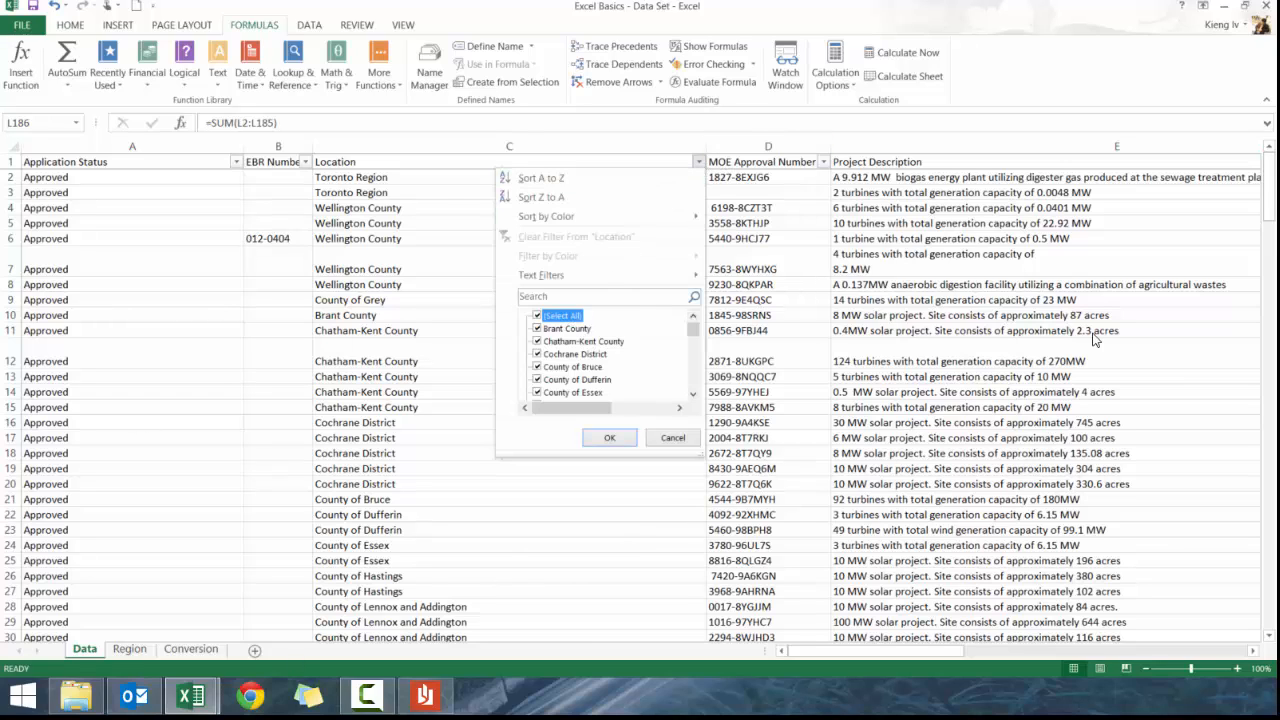
{"action": "left_click", "coordinate": [578, 367]}
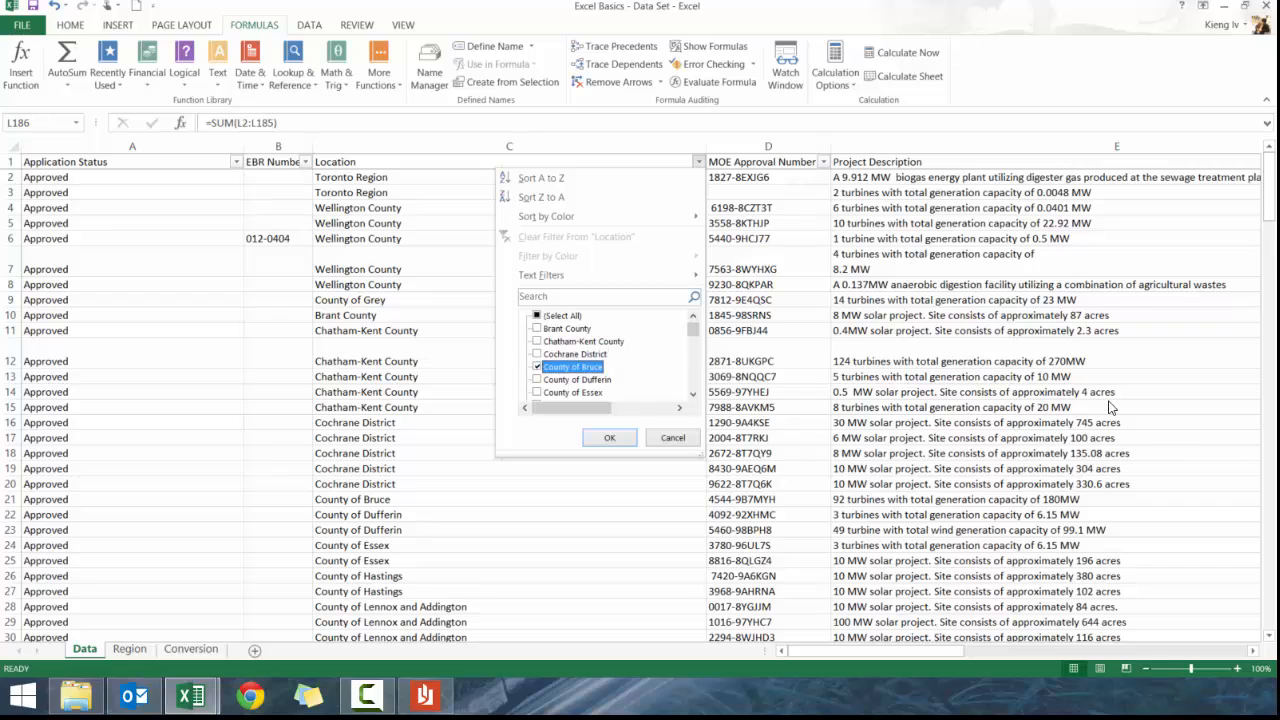
{"action": "left_click", "coordinate": [578, 380]}
{"action": "left_click", "coordinate": [574, 392]}
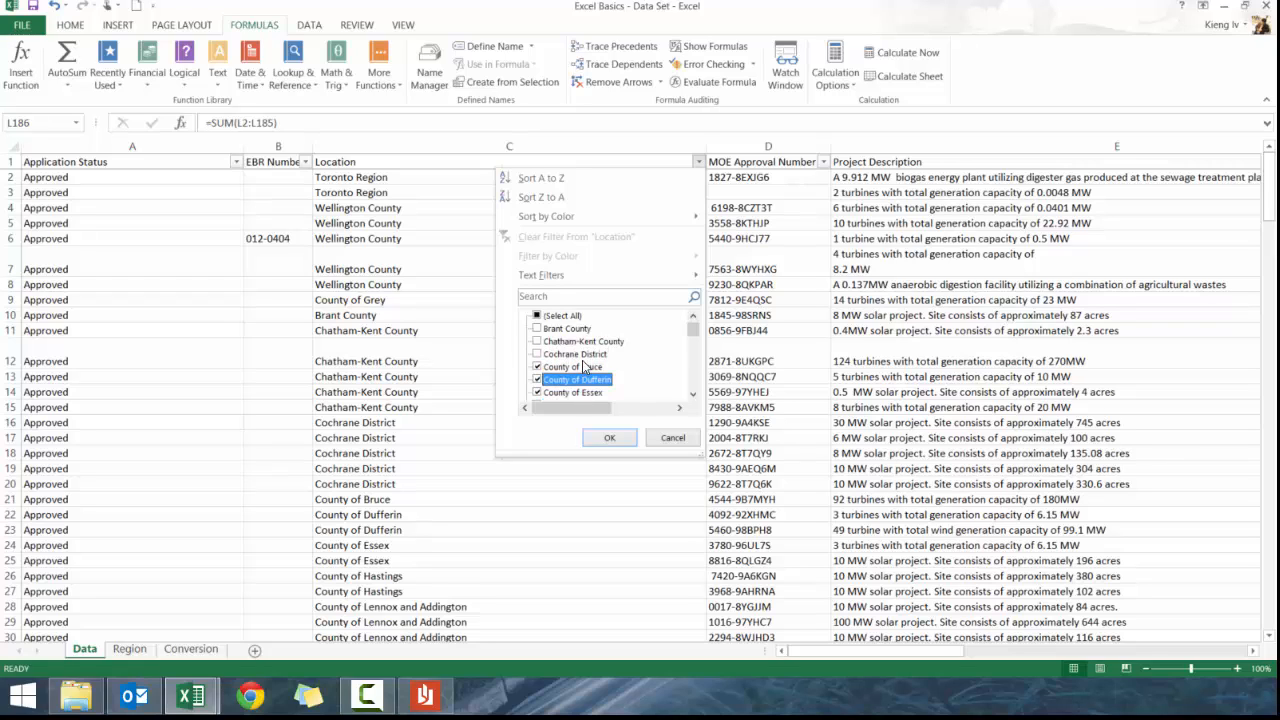
{"action": "left_click_drag", "start_coordinate": [692, 330], "coordinate": [695, 400]}
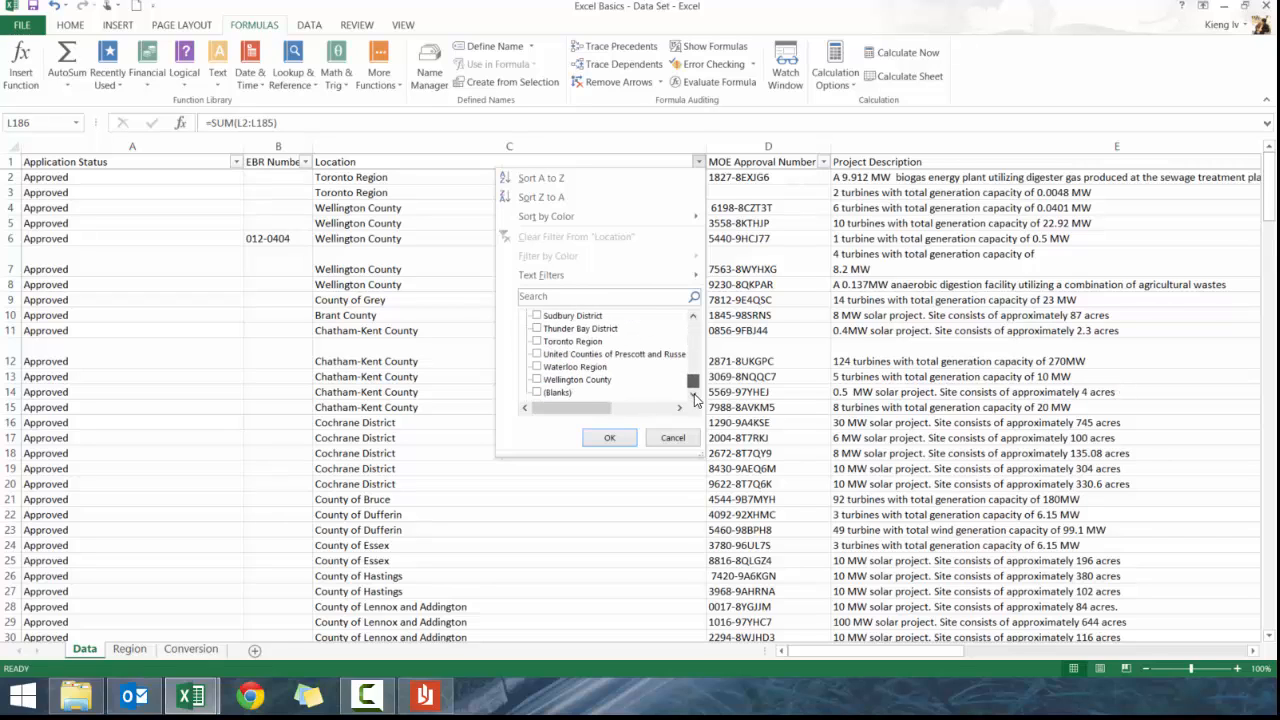
{"action": "left_click", "coordinate": [606, 438]}
{"action": "left_click", "coordinate": [541, 298]}
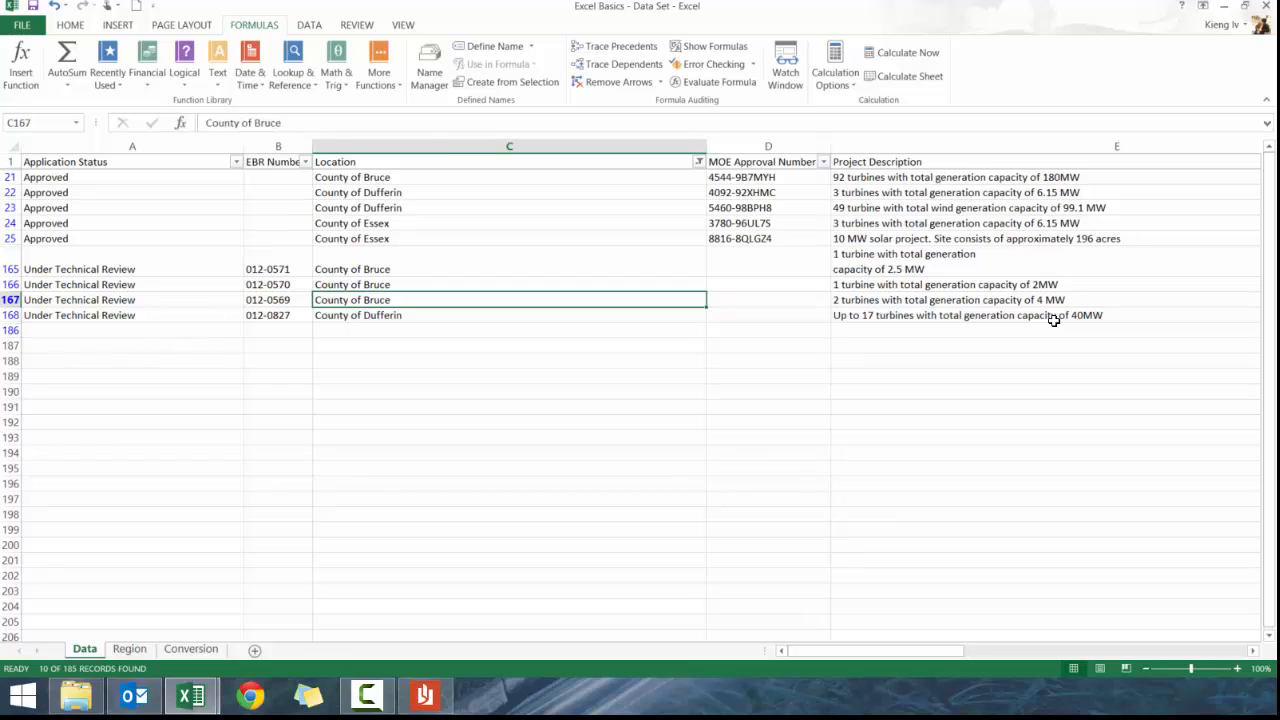
Step: Compare the SUM formula's total in L186 with the status bar sum of the filtered Capacity values
{"action": "key", "text": "Down"}
{"action": "key", "text": "Right"}
{"action": "key", "text": "Right"}
{"action": "key", "text": "Right"}
{"action": "key", "text": "Right"}
{"action": "key", "text": "Right"}
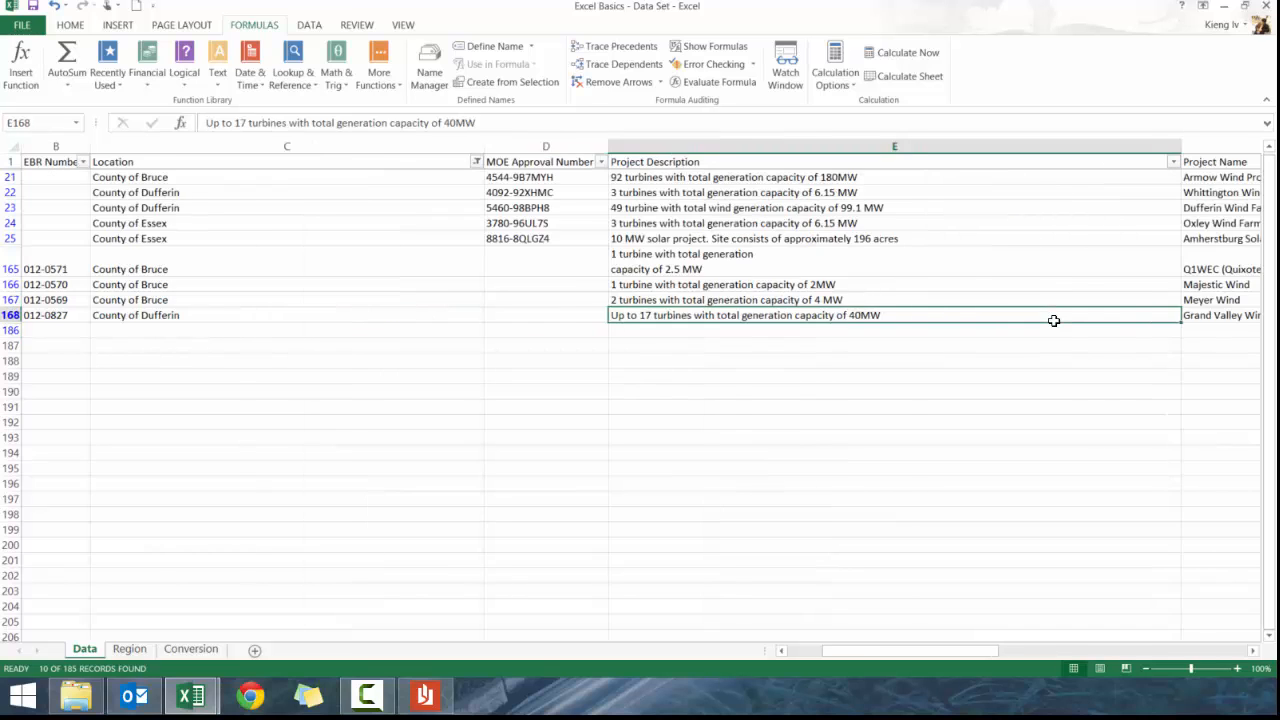
{"action": "key", "text": "Right"}
{"action": "key", "text": "Right"}
{"action": "key", "text": "Right"}
{"action": "key", "text": "Right"}
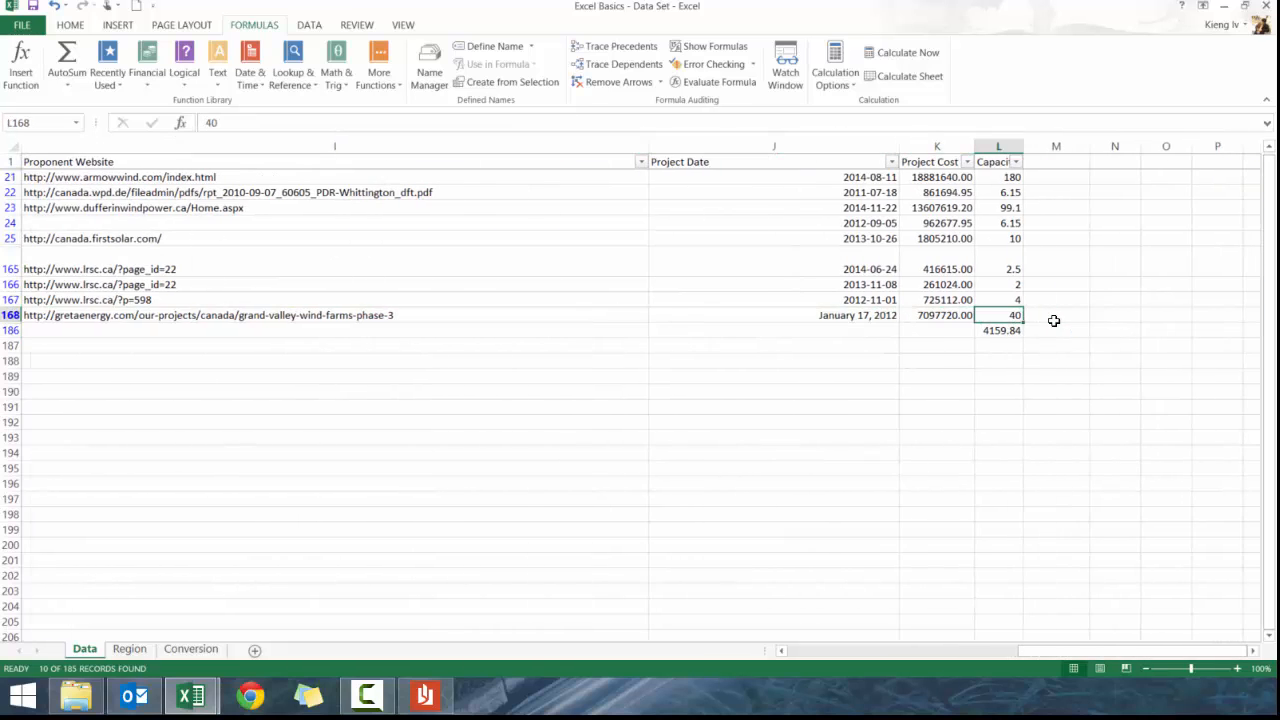
{"action": "key", "text": "Down"}
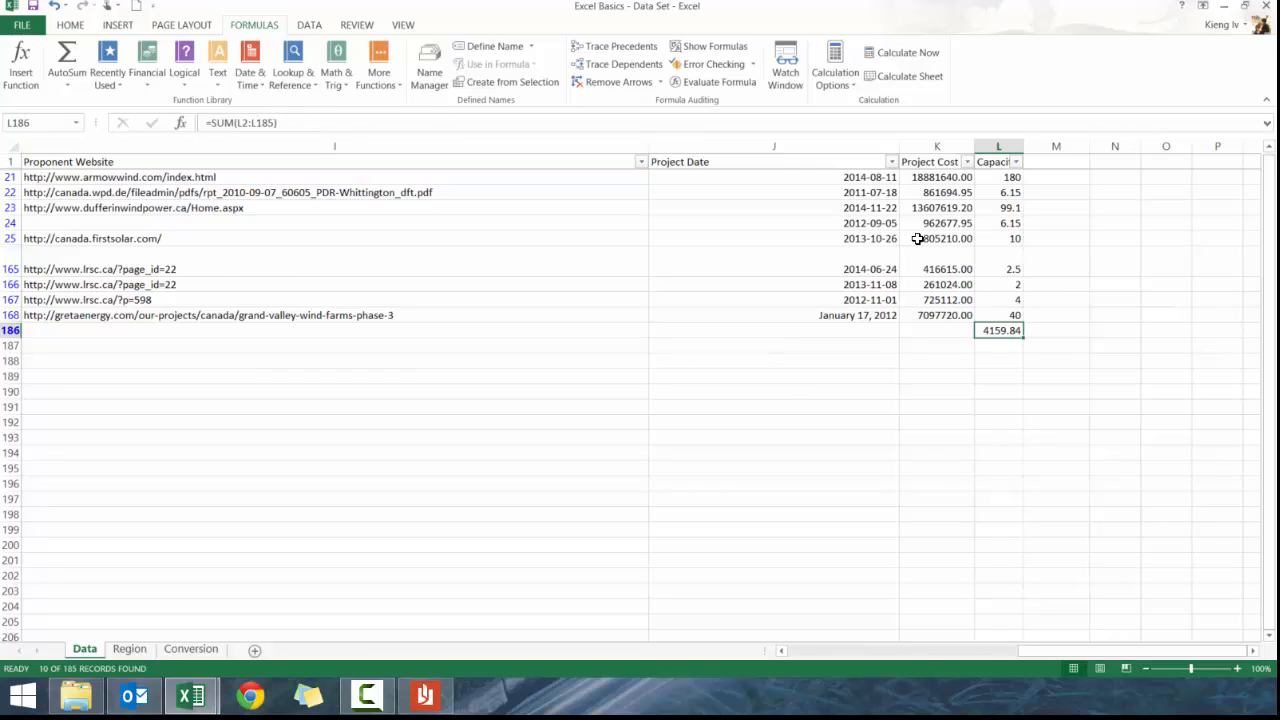
{"action": "left_click_drag", "start_coordinate": [994, 315], "coordinate": [1006, 177]}
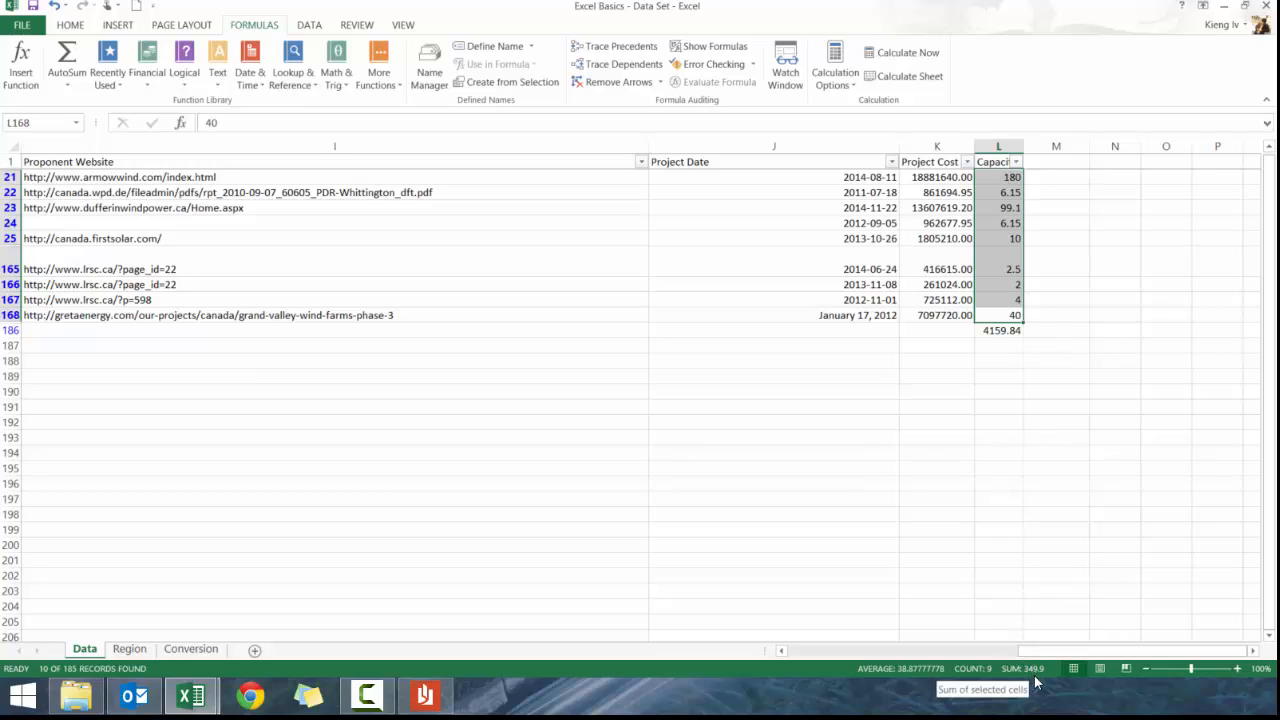
{"action": "left_click", "coordinate": [998, 330]}
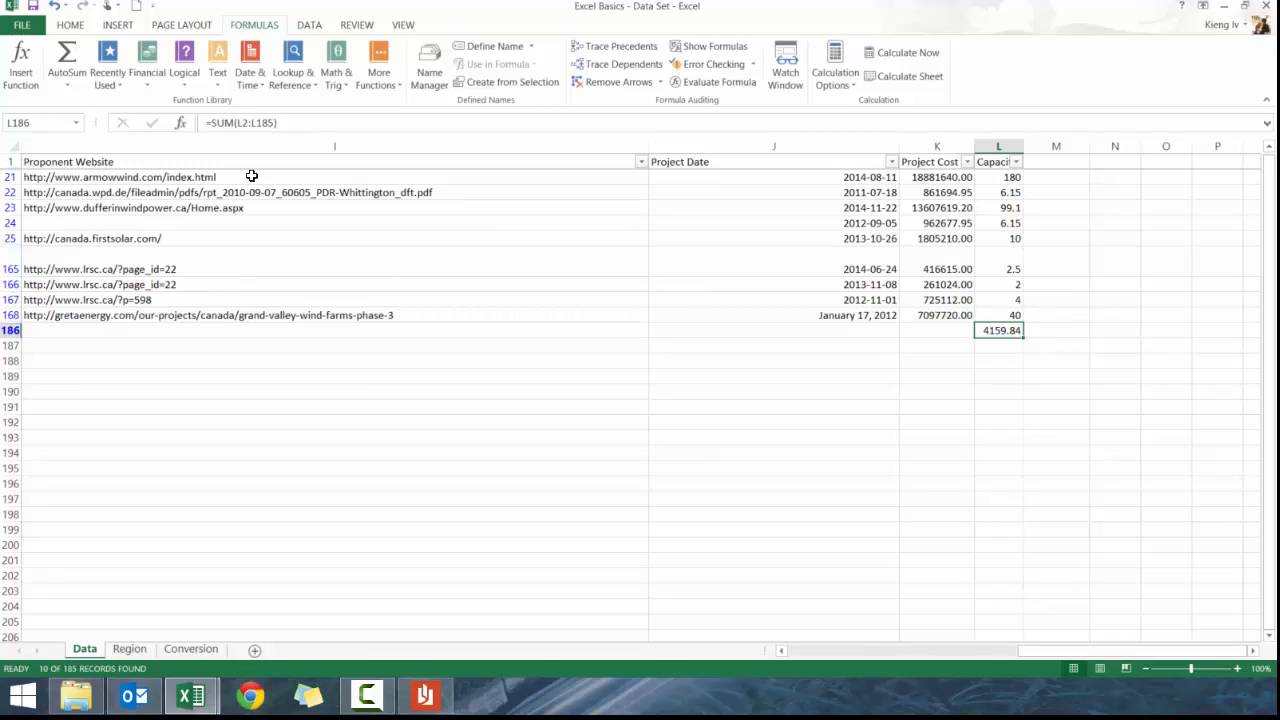
Step: Clear the Location filter and delete the SUM formula from cell L186
{"action": "key", "text": "alt"}
{"action": "key", "text": "a"}
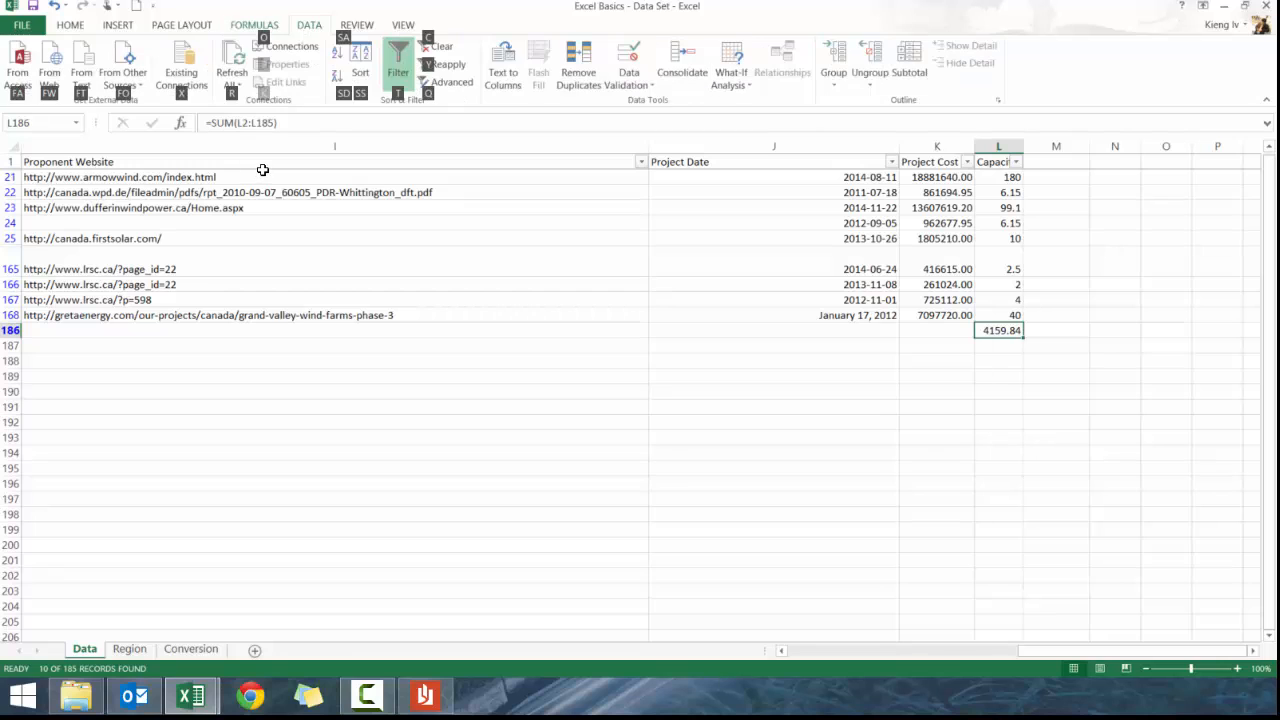
{"action": "key", "text": "c"}
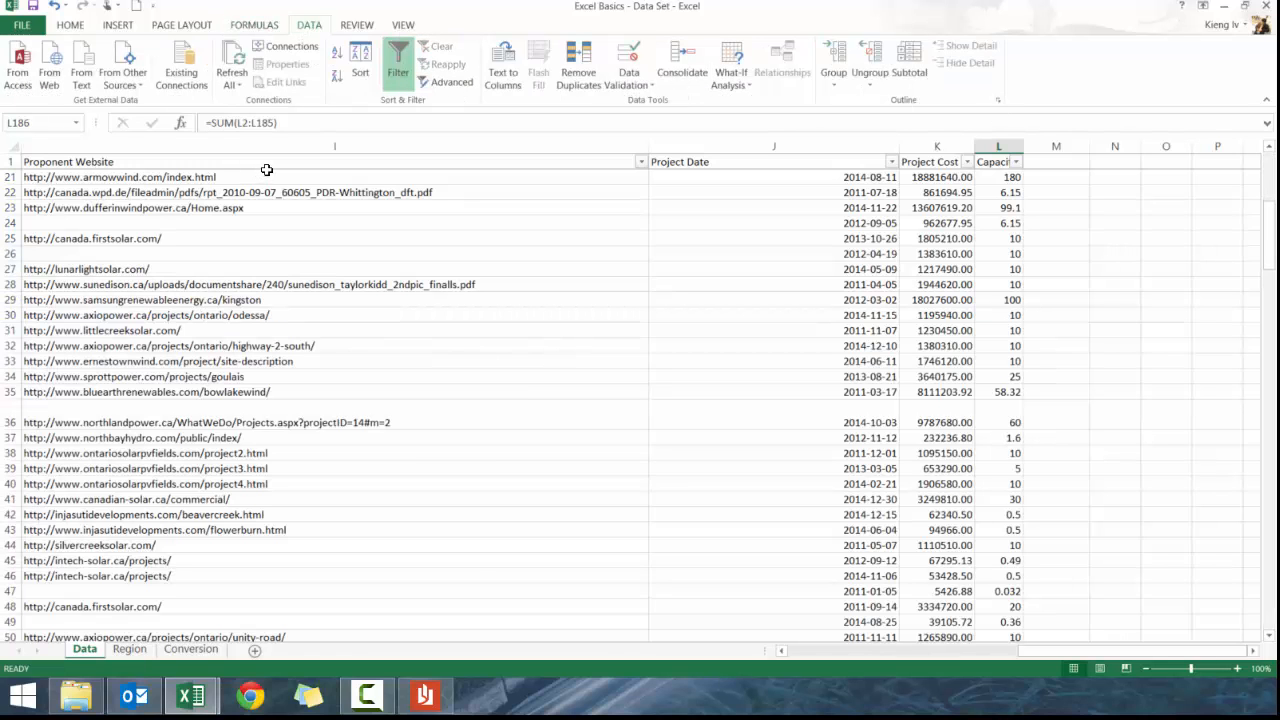
{"action": "key", "text": "Down"}
{"action": "key", "text": "Up"}
{"action": "key", "text": "Delete"}
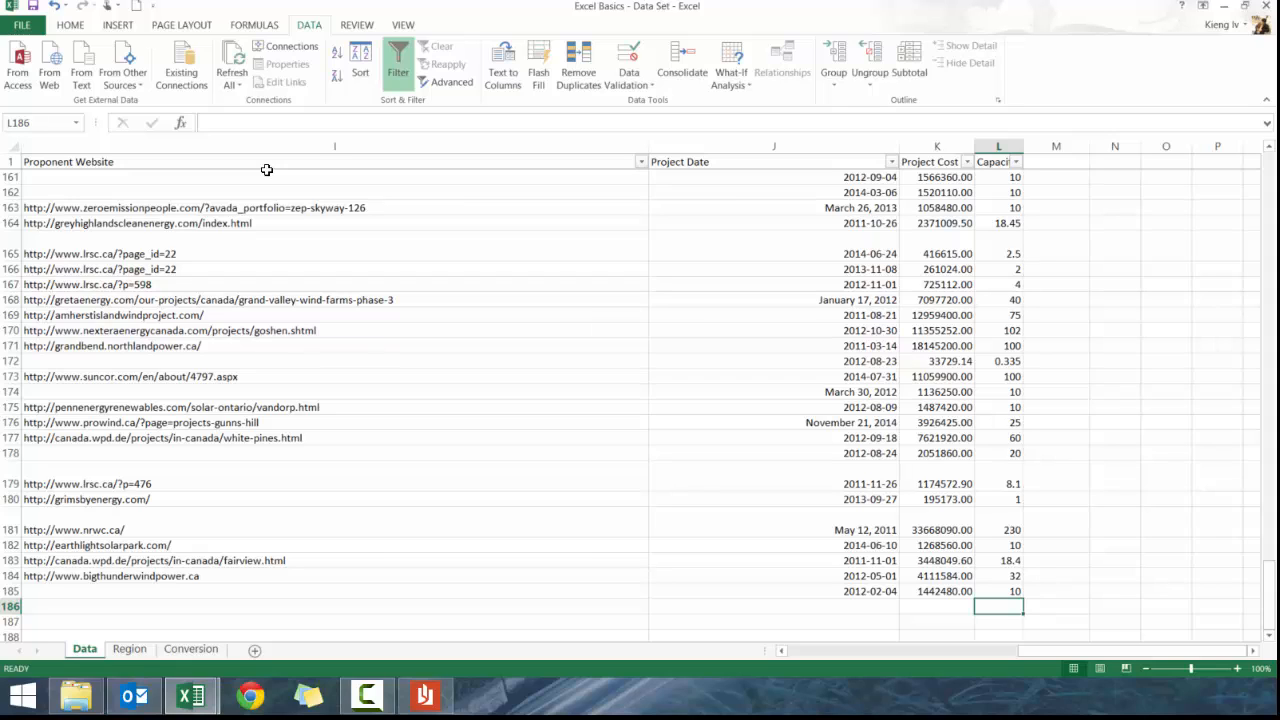
Step: Enter the formula =SUBTOTAL(9,L2:L185) in cell L186 to sum the Capacity column
{"action": "type", "text": "=subto"}
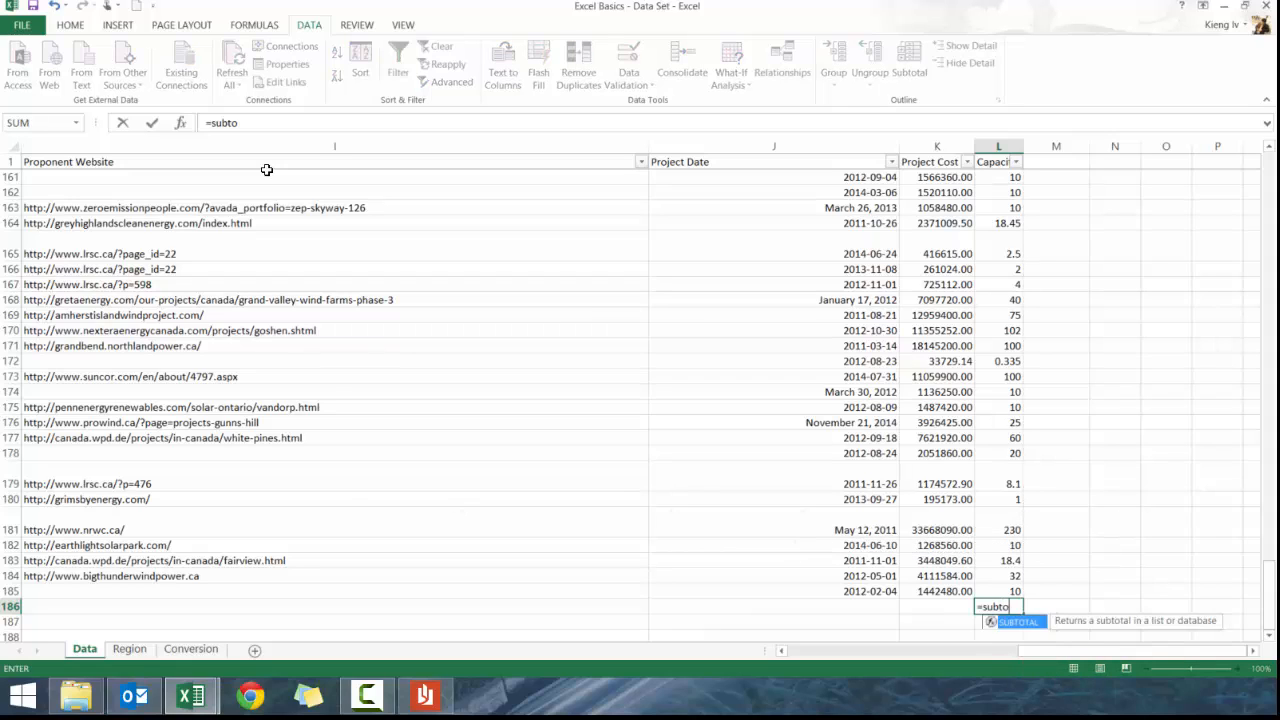
{"action": "type", "text": "tal("}
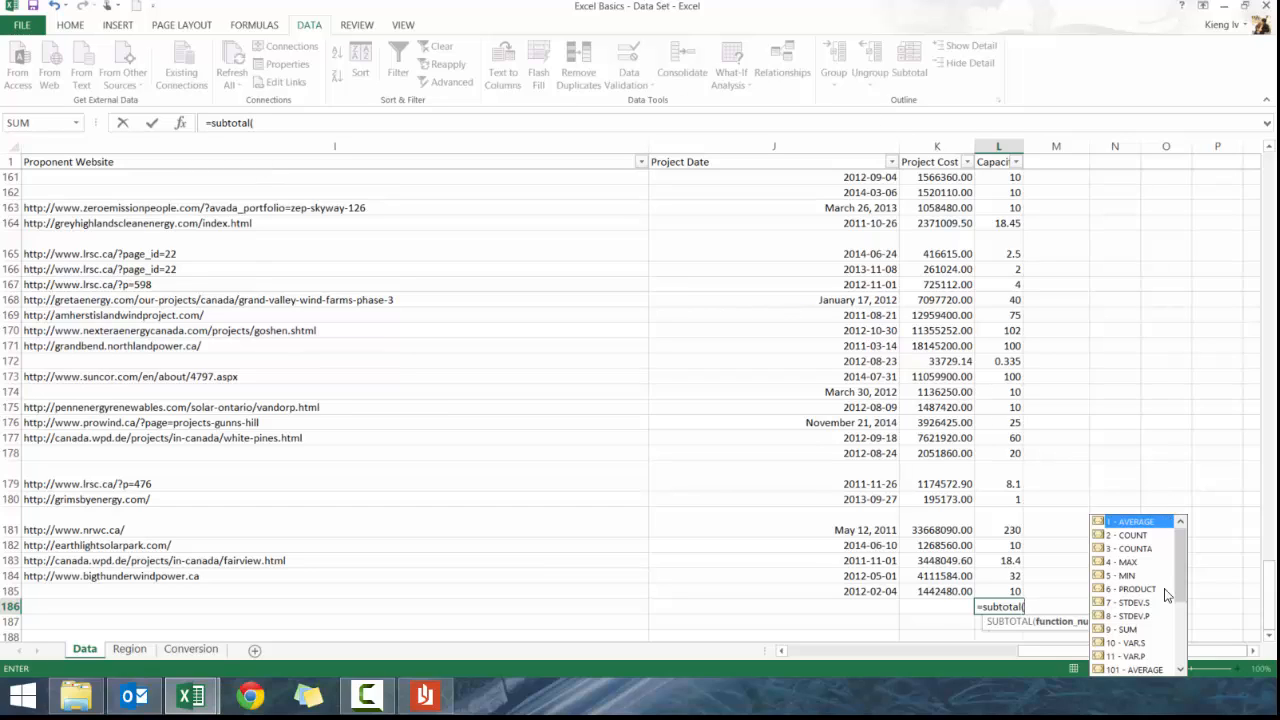
{"action": "double_click", "coordinate": [1124, 629]}
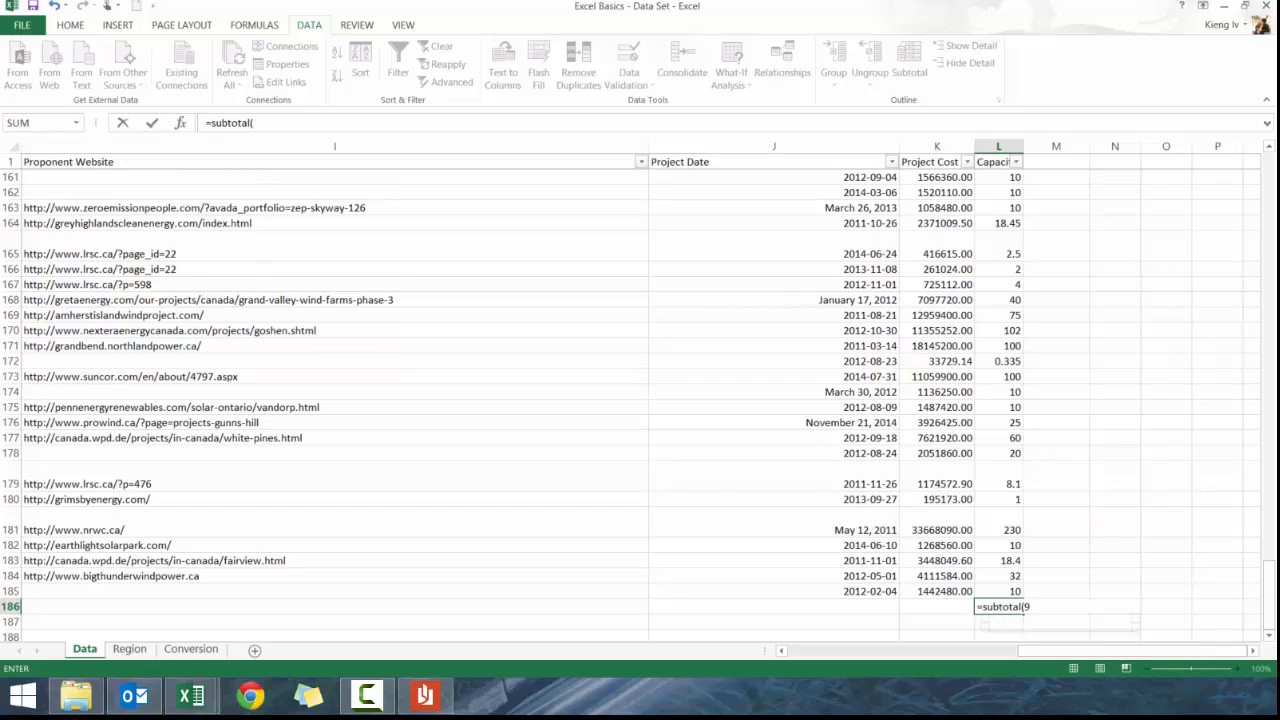
{"action": "type", "text": "."}
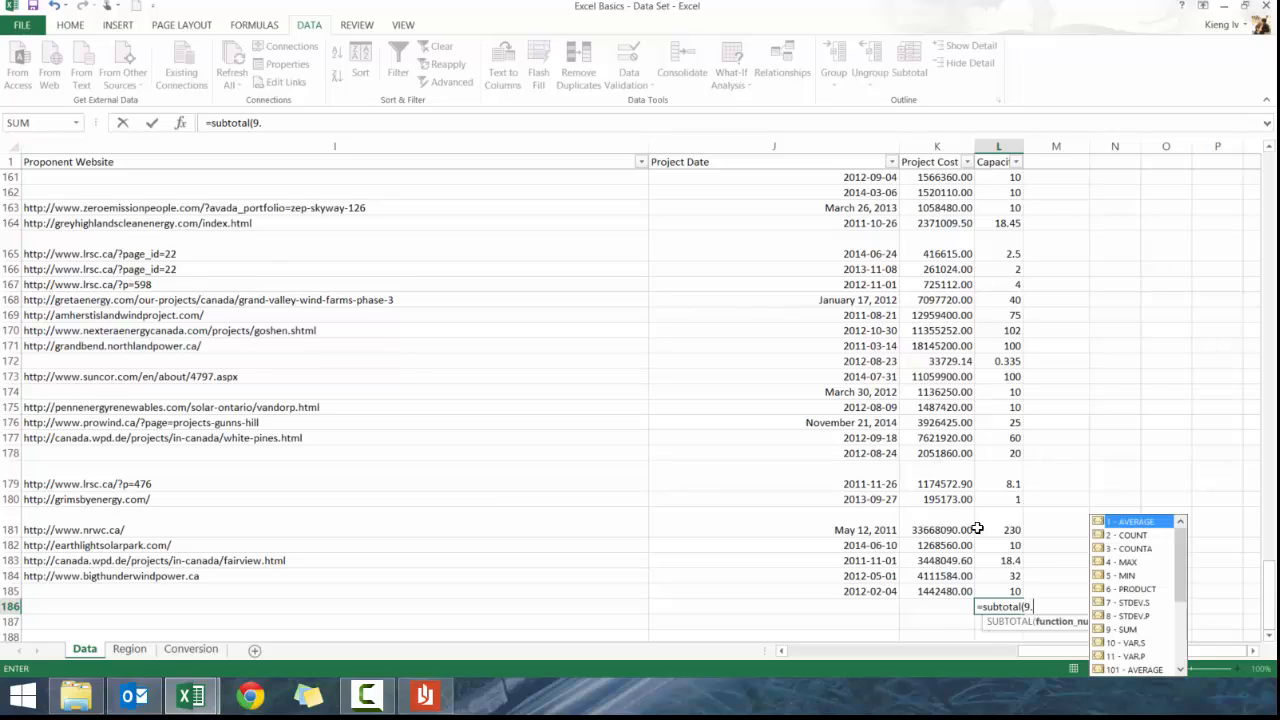
{"action": "left_click", "coordinate": [991, 588]}
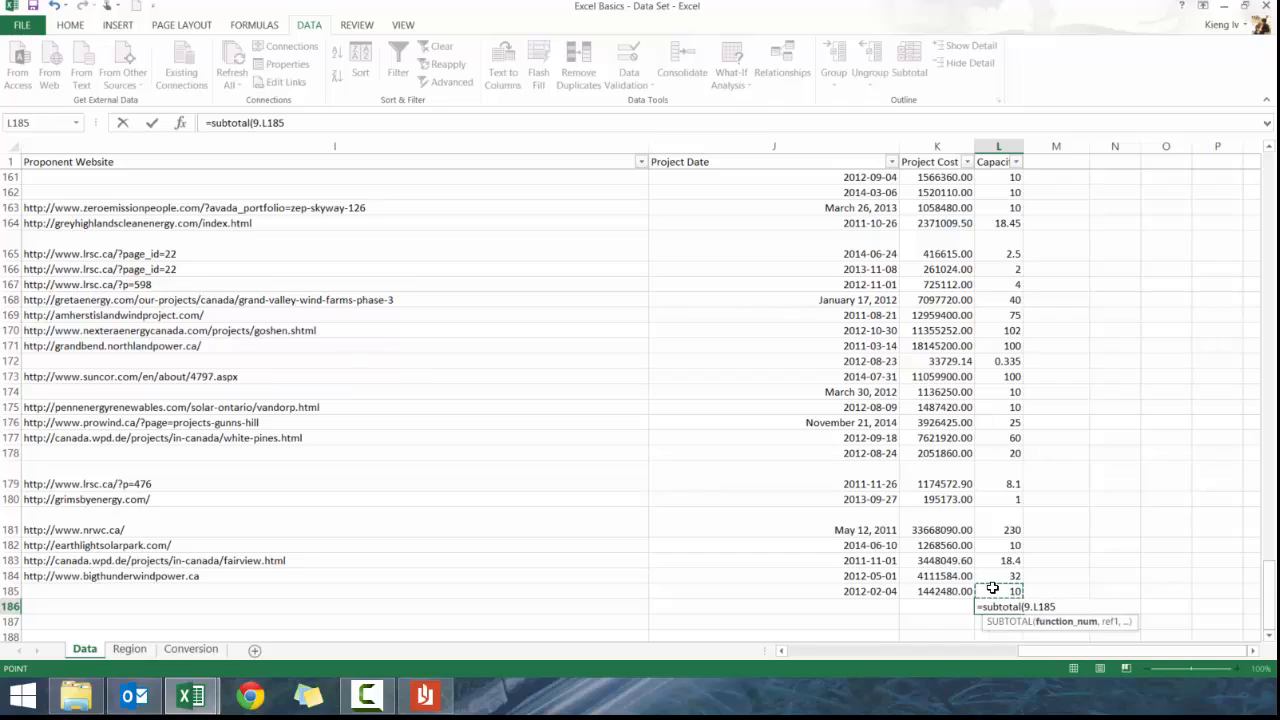
{"action": "key", "text": "BackSpace"}
{"action": "key", "text": "BackSpace"}
{"action": "key", "text": "BackSpace"}
{"action": "key", "text": "BackSpace"}
{"action": "key", "text": "BackSpace"}
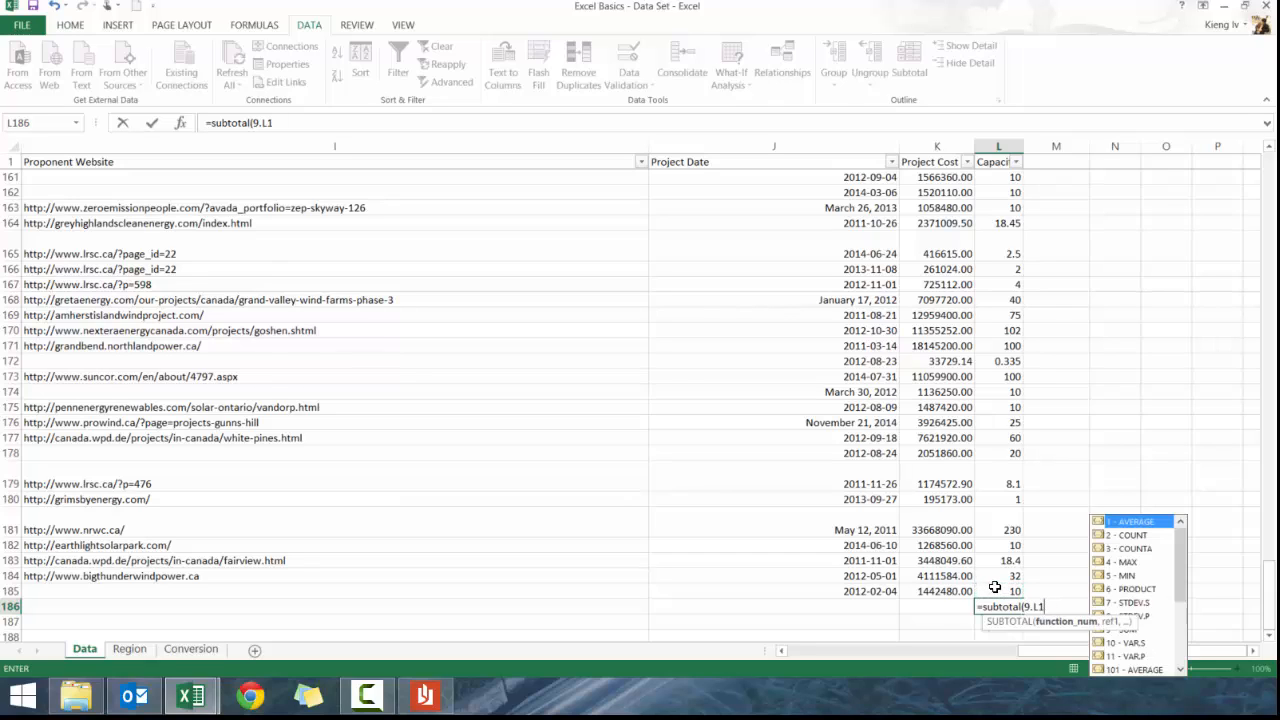
{"action": "type", "text": ","}
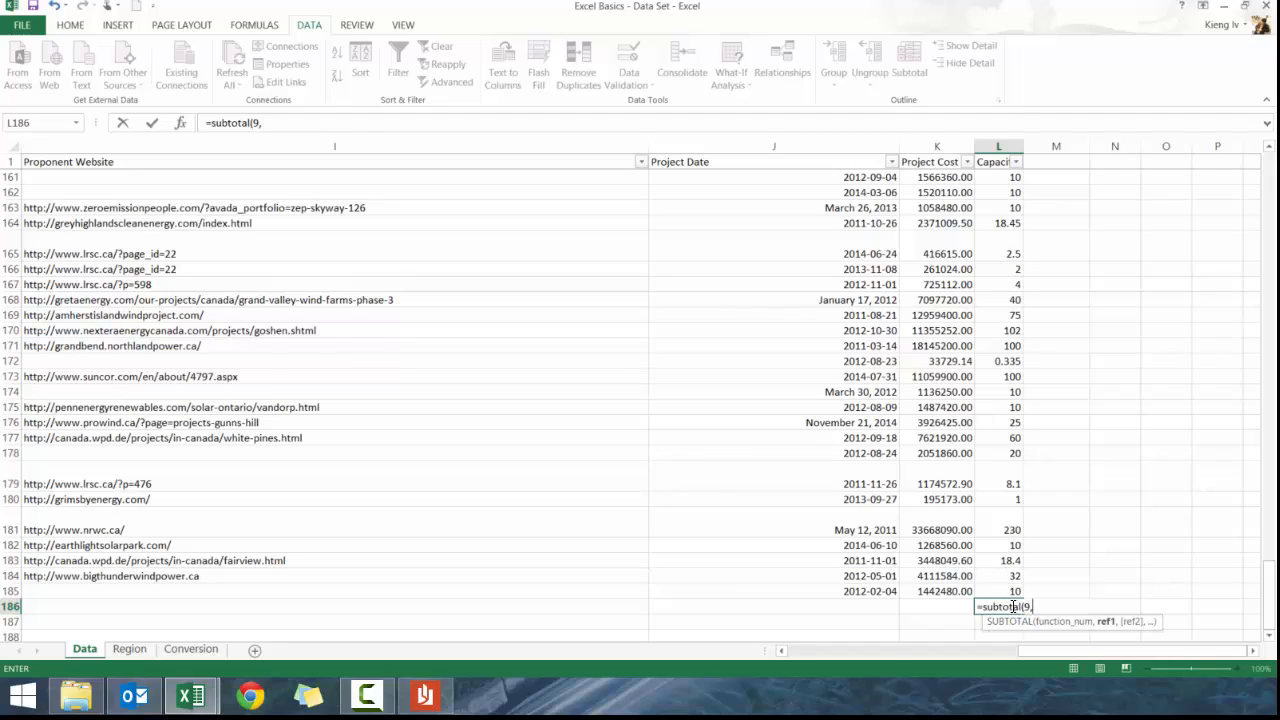
{"action": "left_click_drag", "start_coordinate": [1010, 590], "coordinate": [1004, 178]}
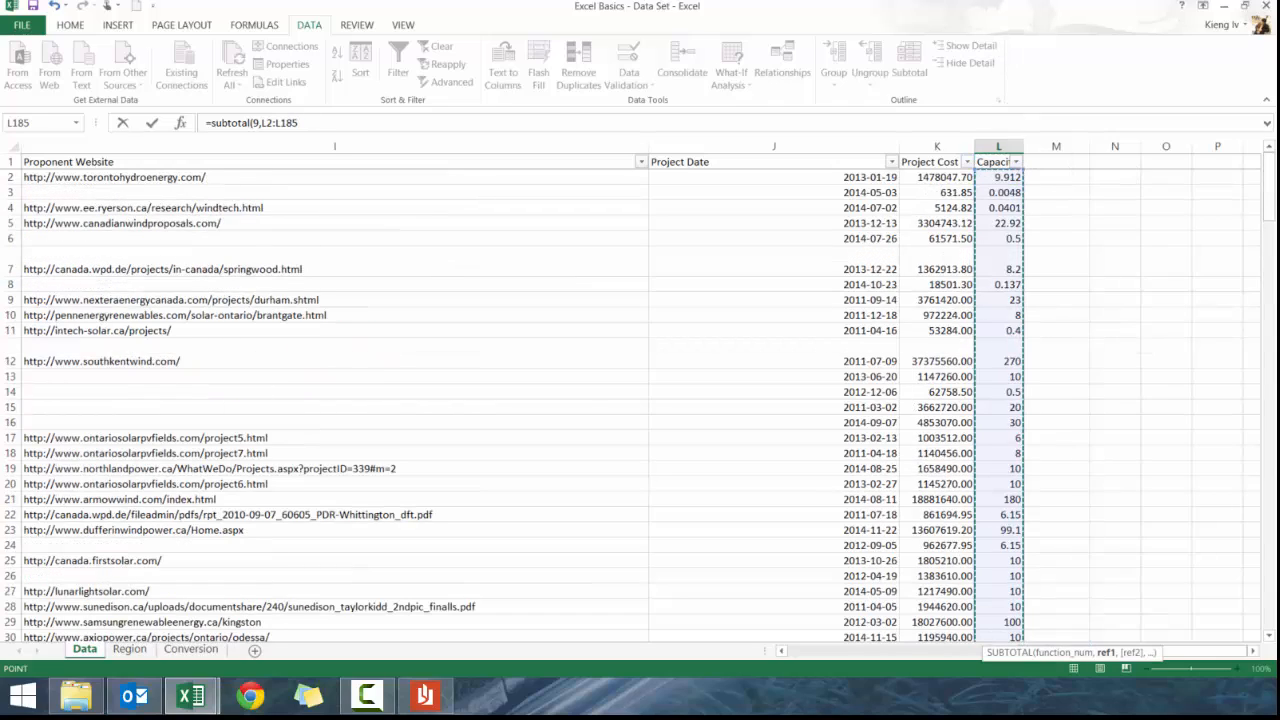
{"action": "key", "text": "Return"}
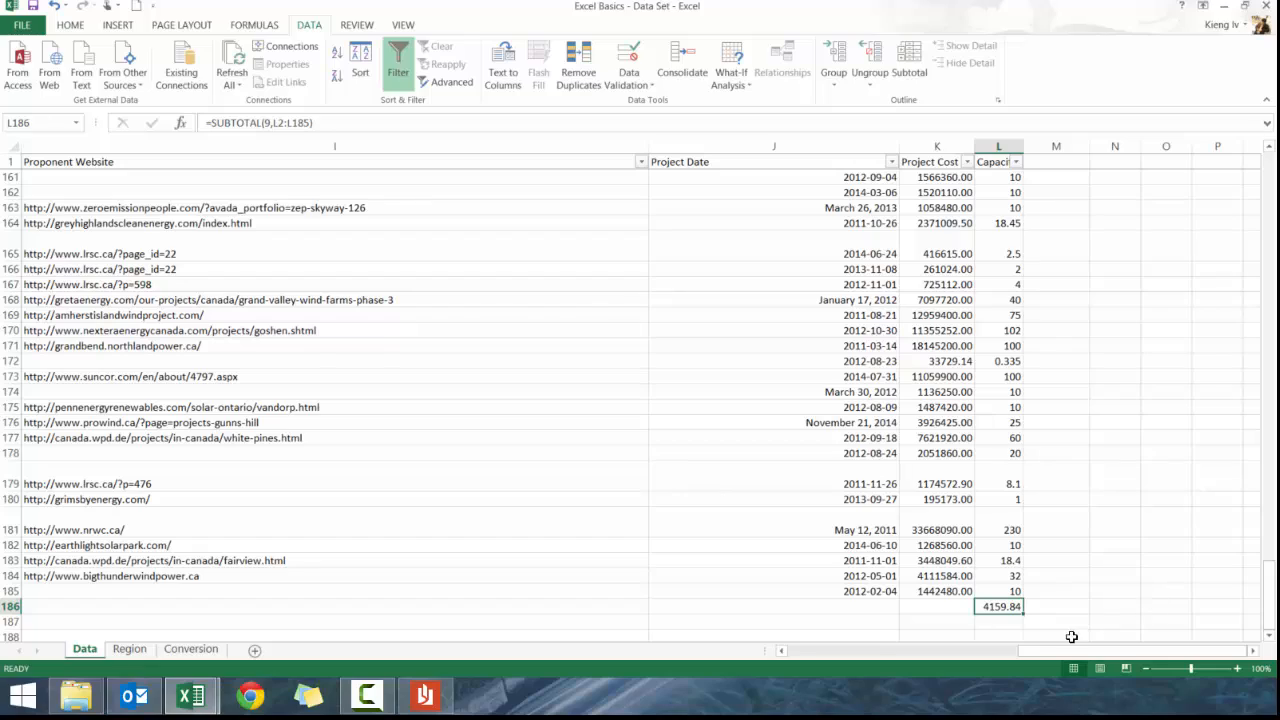
Step: Filter the Location column to show only County of Bruce, County of Dufferin and County of Essex
{"action": "left_click_drag", "start_coordinate": [1038, 653], "coordinate": [732, 656]}
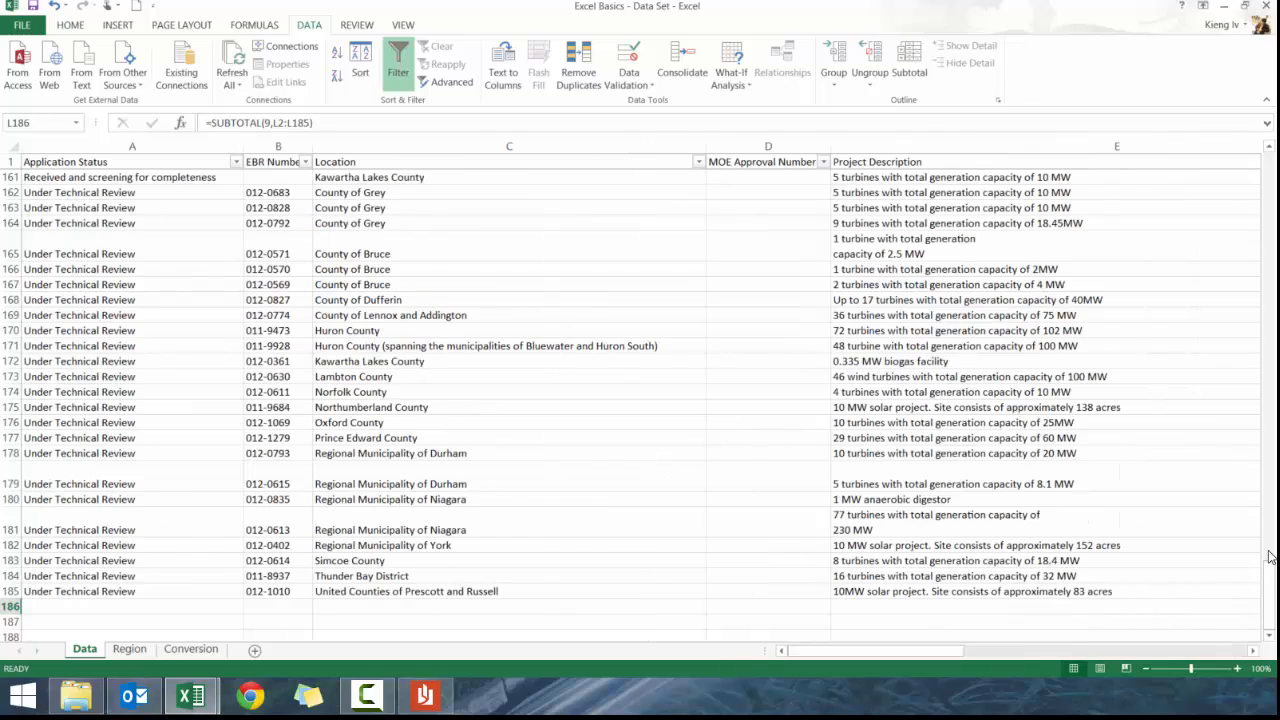
{"action": "left_click_drag", "start_coordinate": [1270, 557], "coordinate": [964, 185]}
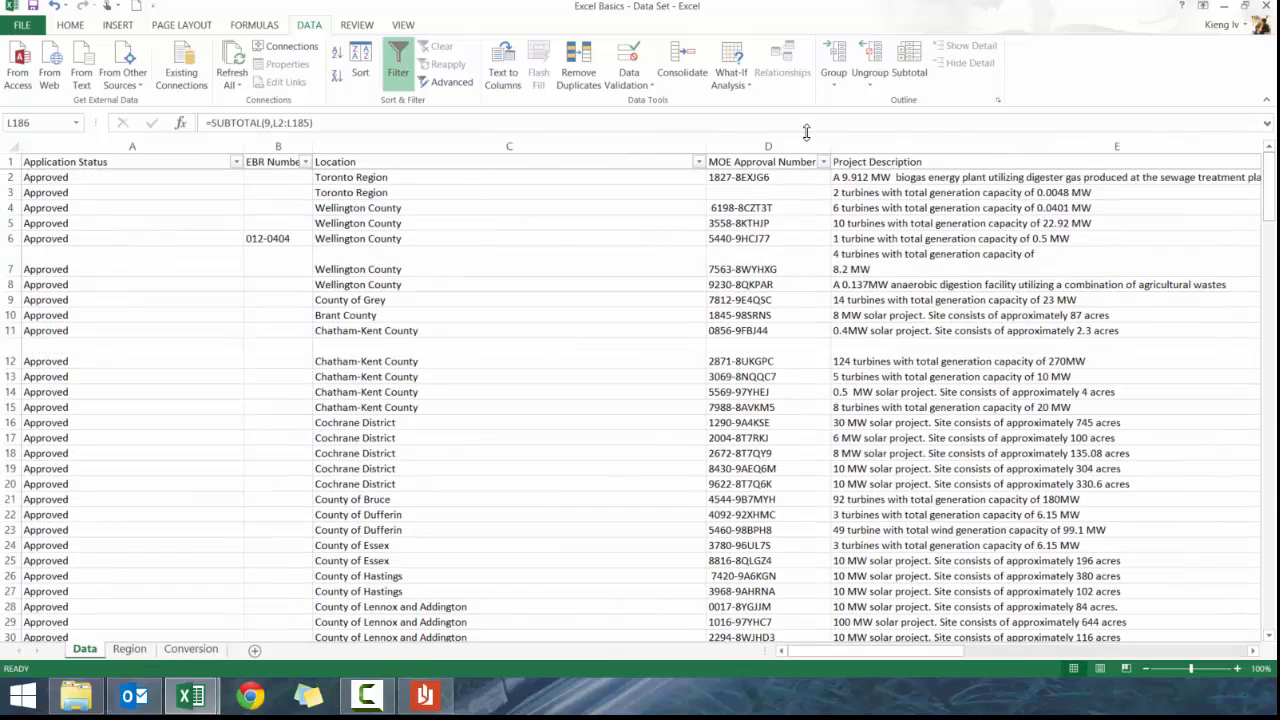
{"action": "left_click_drag", "start_coordinate": [710, 163], "coordinate": [702, 163]}
{"action": "left_click", "coordinate": [698, 162]}
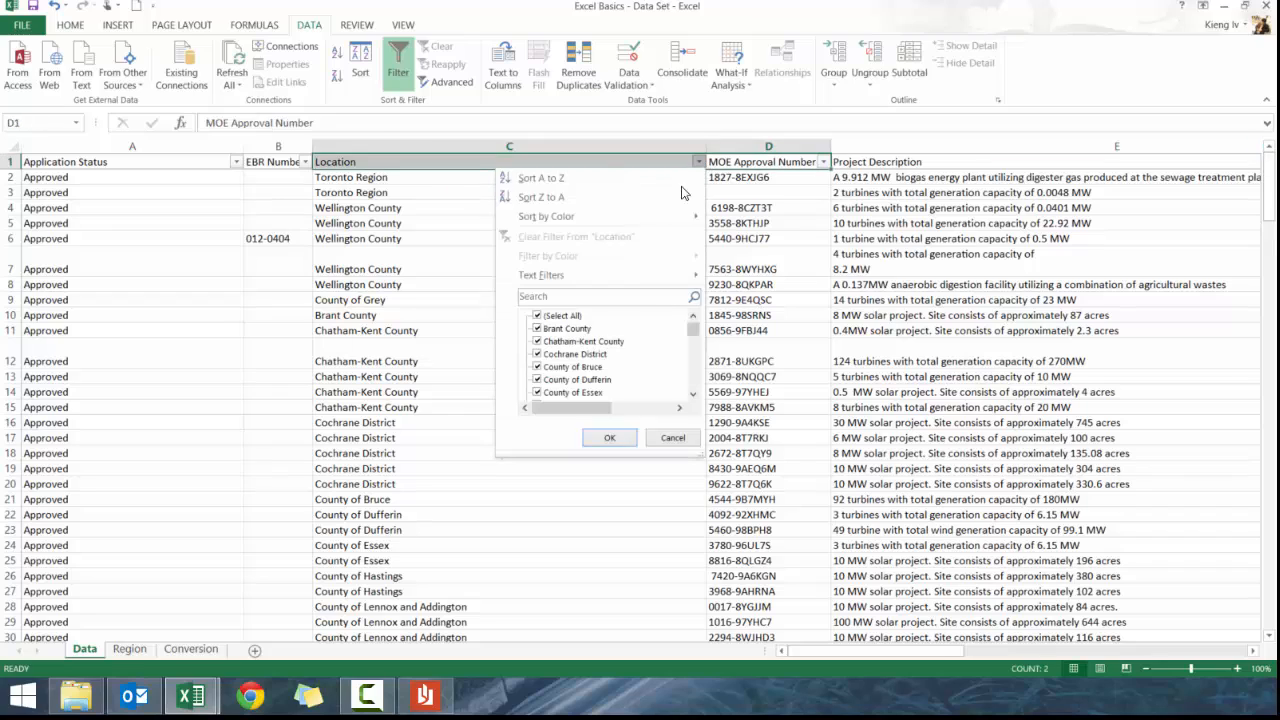
{"action": "left_click", "coordinate": [562, 317]}
{"action": "left_click", "coordinate": [572, 367]}
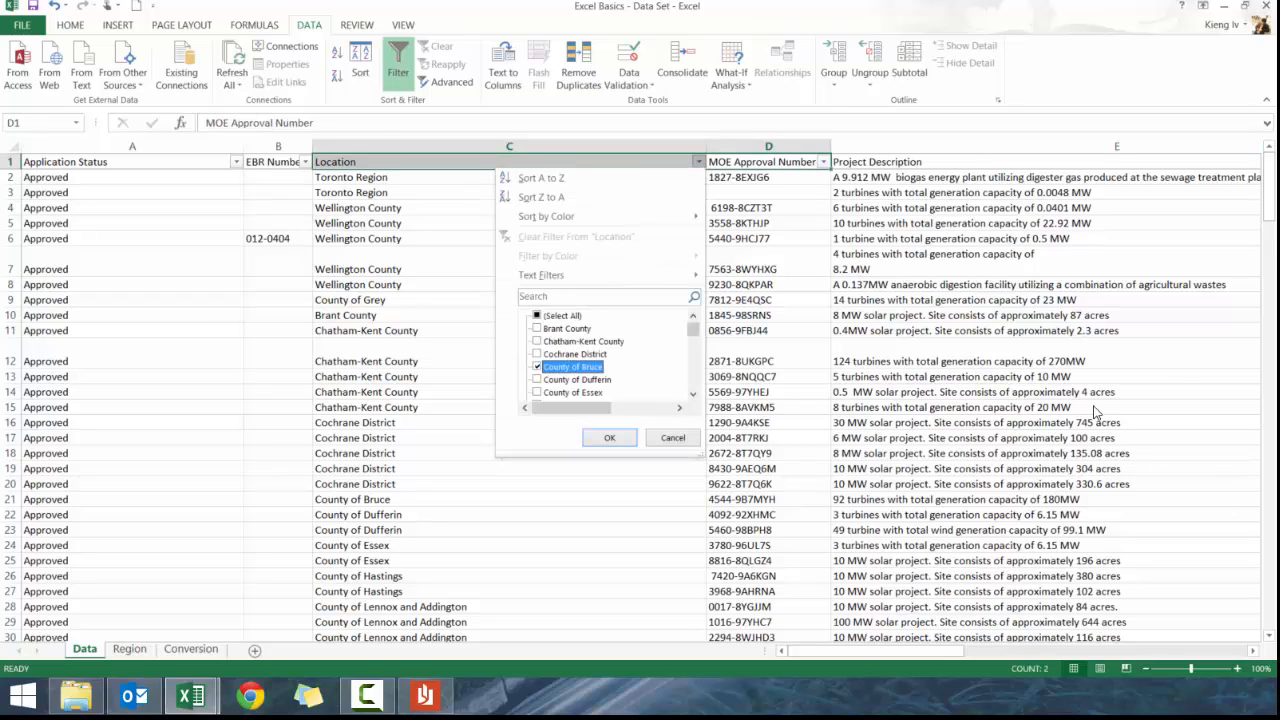
{"action": "left_click", "coordinate": [570, 381]}
{"action": "left_click", "coordinate": [571, 393]}
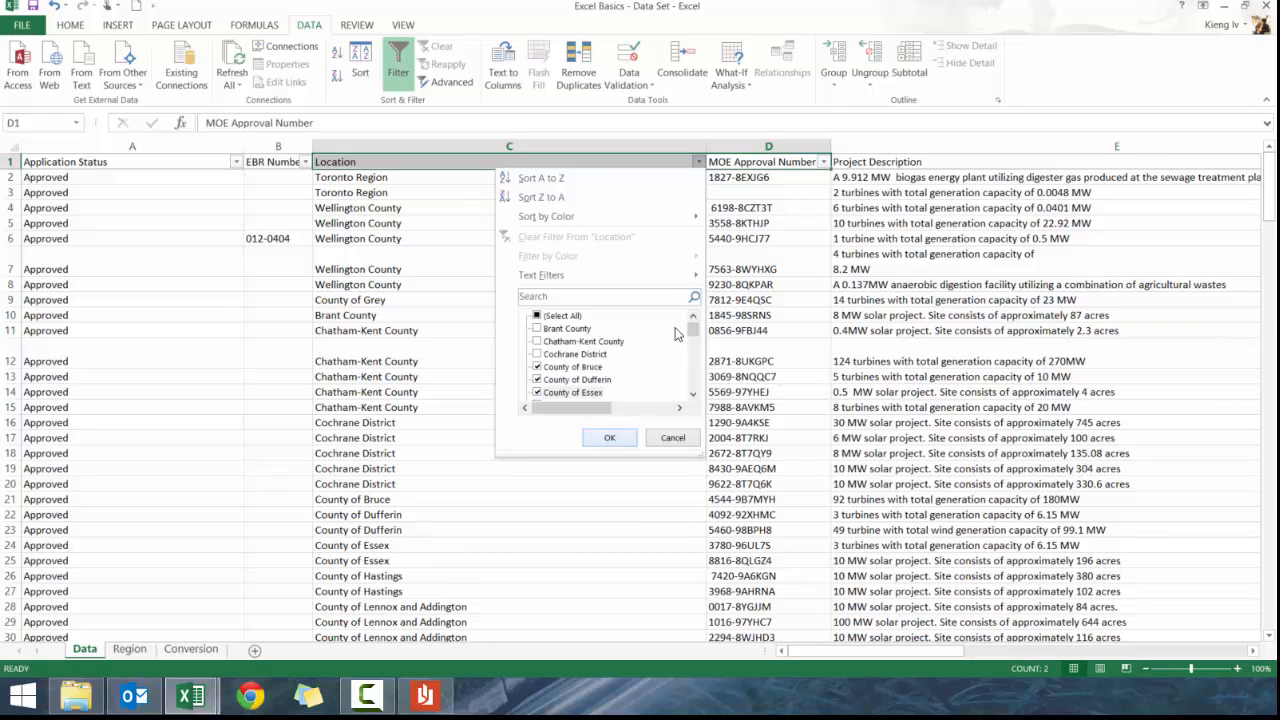
{"action": "scroll", "coordinate": [692, 335], "scroll_direction": "down", "scroll_amount": 2}
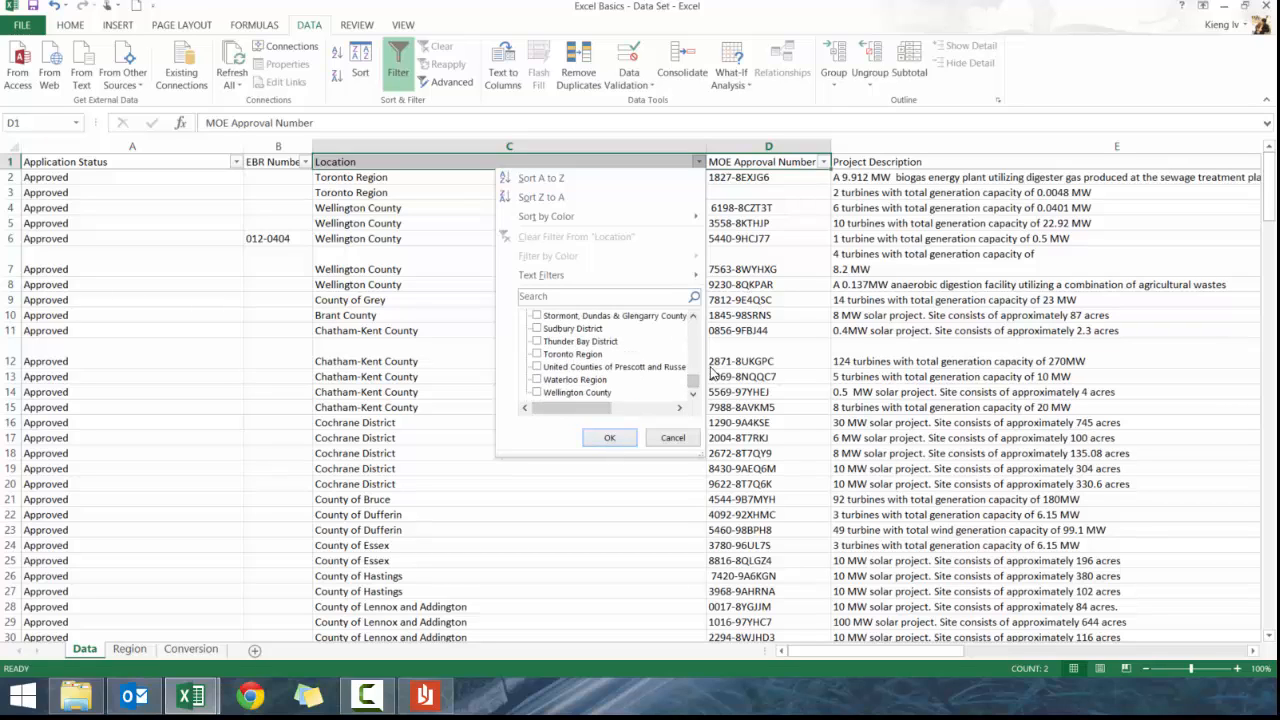
{"action": "left_click", "coordinate": [609, 437]}
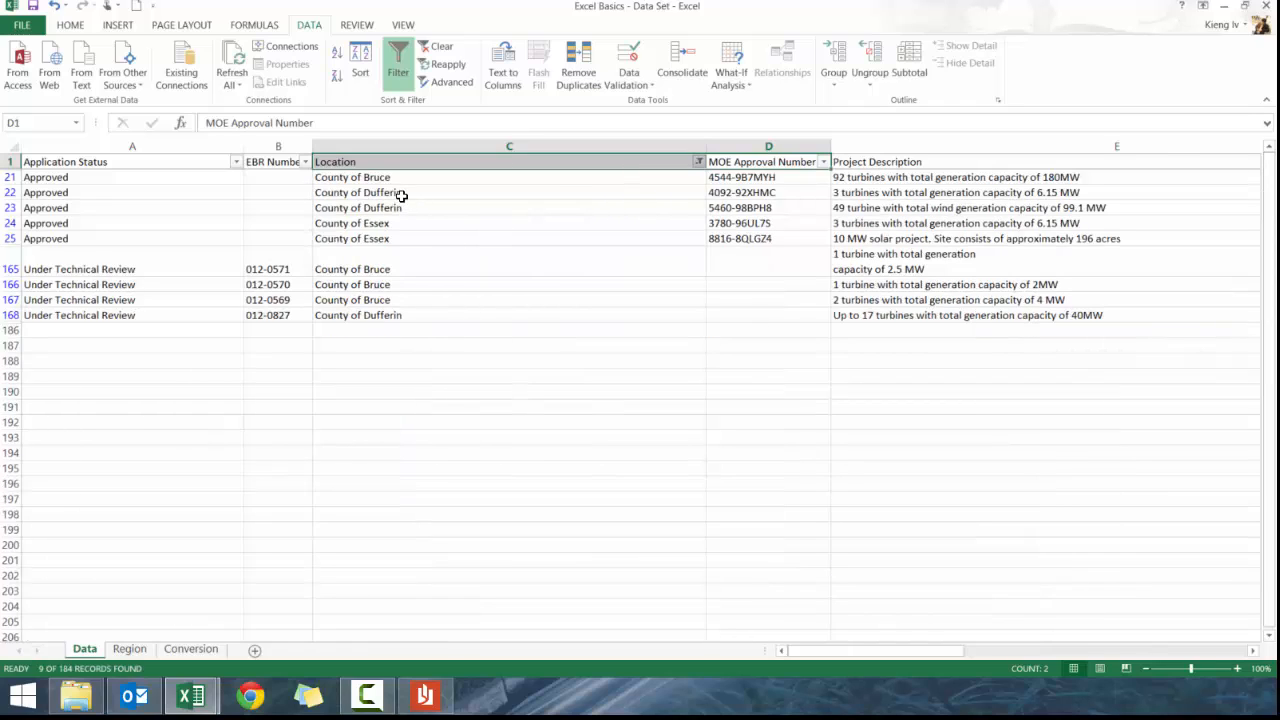
Step: Compare the SUBTOTAL result in L186 with the status bar sum of the filtered Capacity values
{"action": "left_click", "coordinate": [440, 252]}
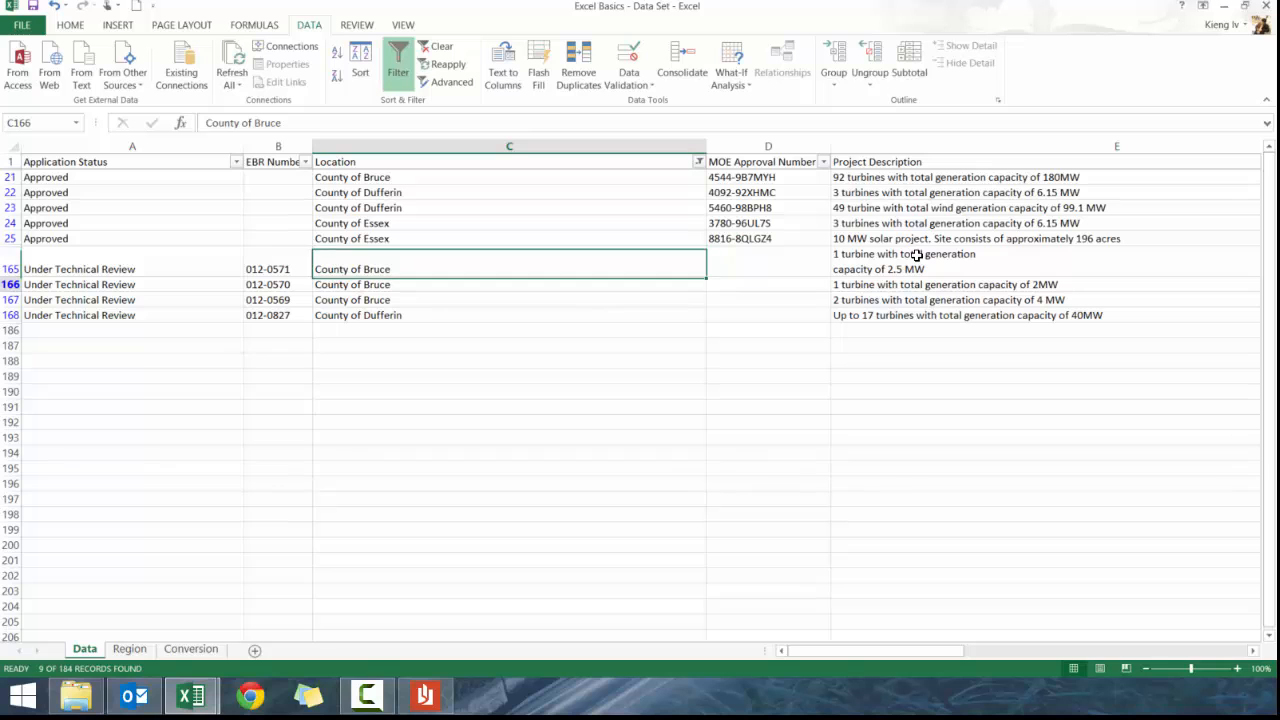
{"action": "key", "text": "Down"}
{"action": "key", "text": "Down"}
{"action": "key", "text": "Down"}
{"action": "key", "text": "Right"}
{"action": "key", "text": "Right"}
{"action": "key", "text": "ctrl+Right"}
{"action": "key", "text": "ctrl+Right"}
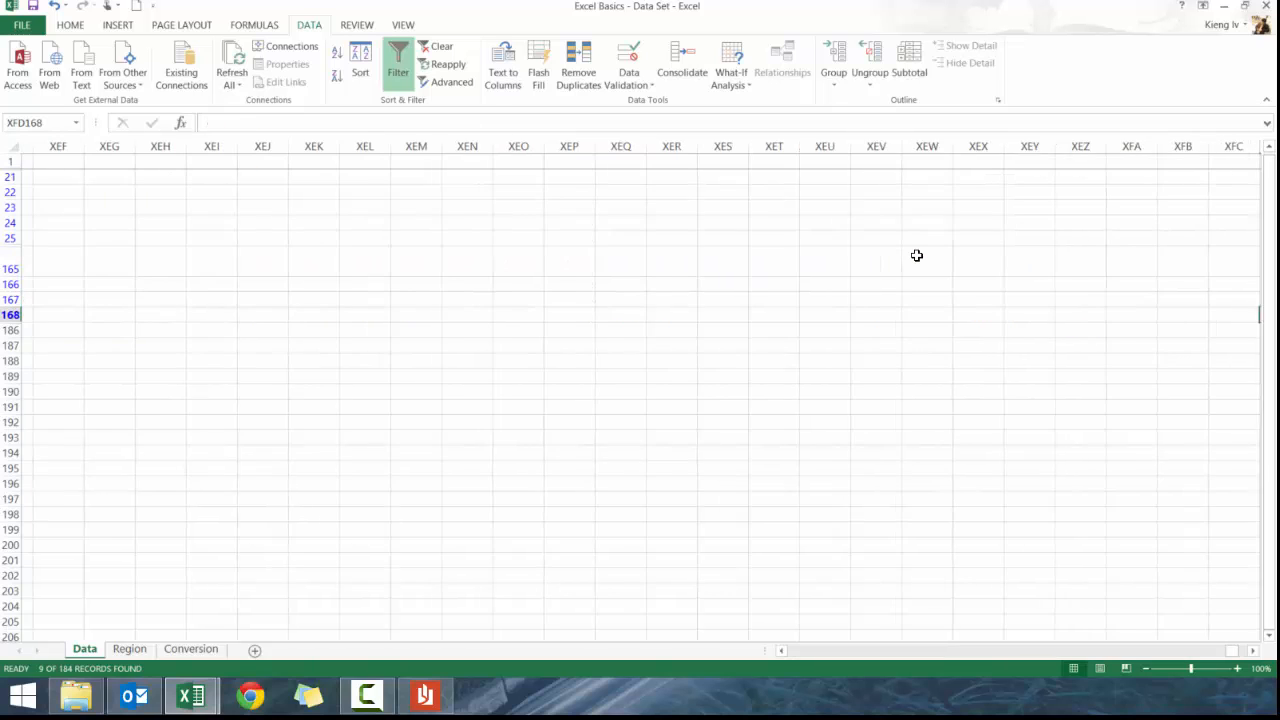
{"action": "key", "text": "ctrl+Left"}
{"action": "key", "text": "Left"}
{"action": "key", "text": "Left"}
{"action": "key", "text": "Right"}
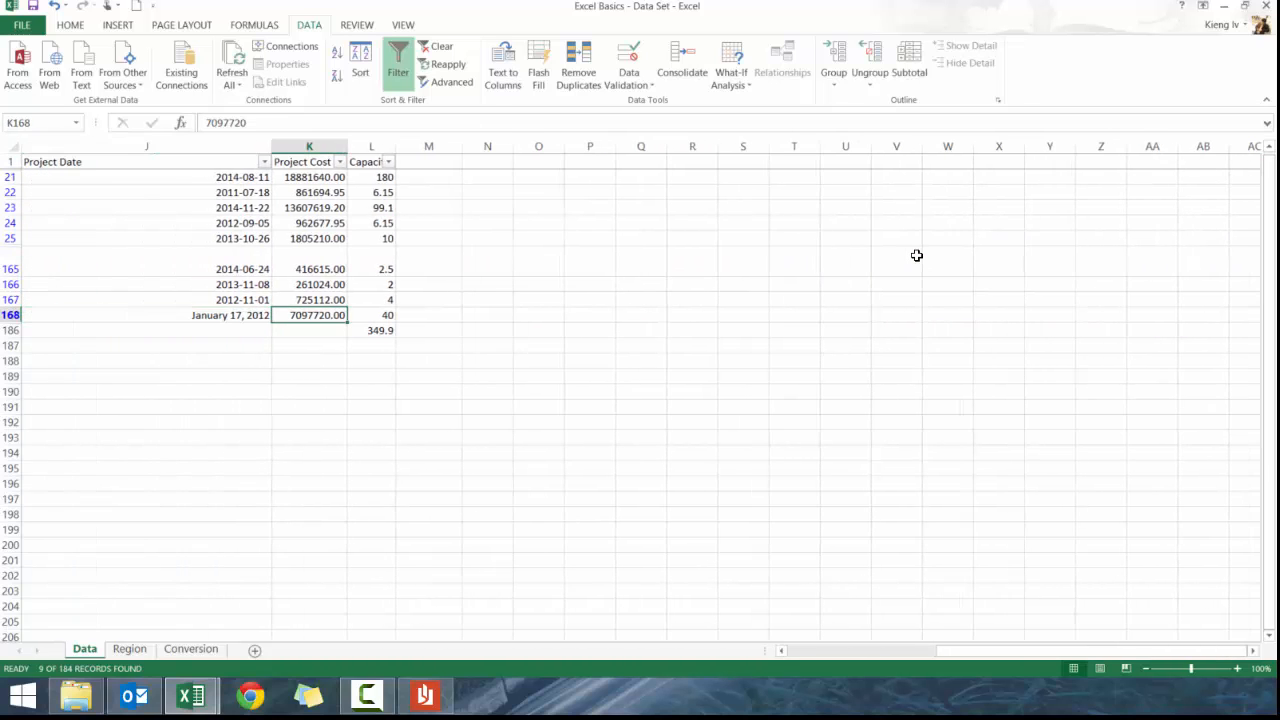
{"action": "left_click", "coordinate": [385, 315]}
{"action": "left_click_drag", "start_coordinate": [385, 315], "coordinate": [381, 177]}
{"action": "left_click", "coordinate": [667, 384]}
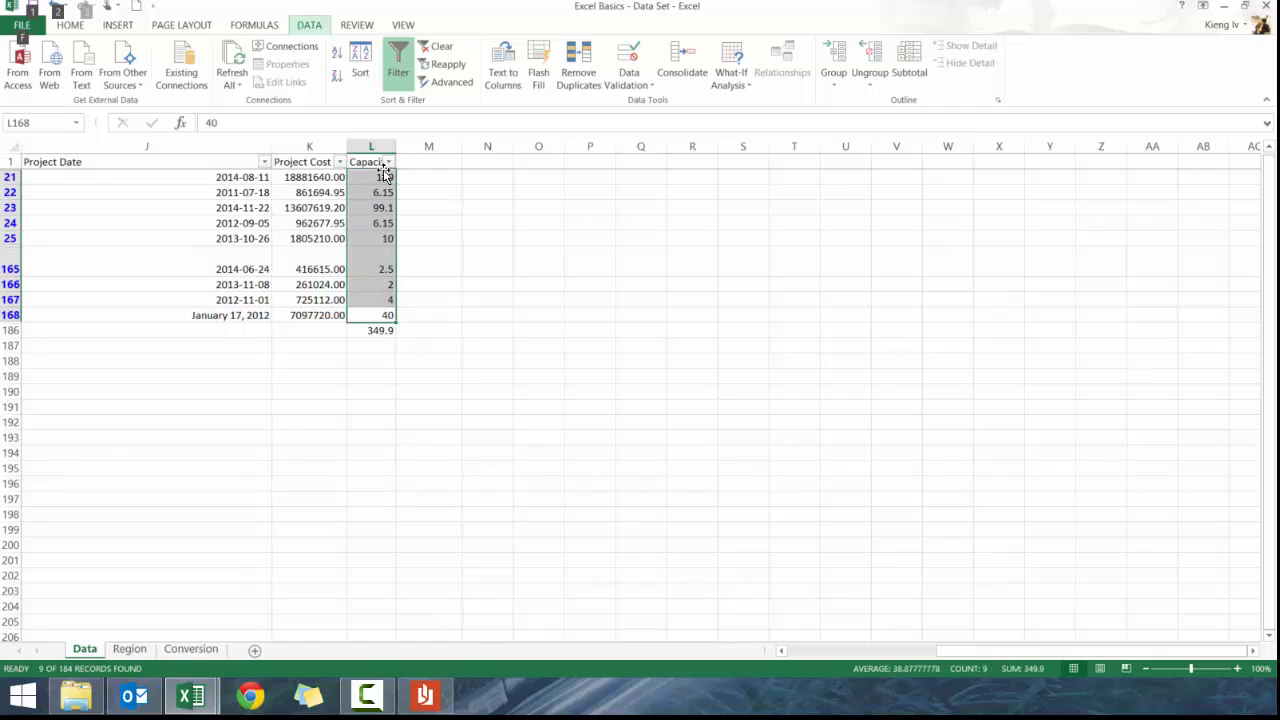
Step: Clear the Location filter and select the empty cell M2 beside the first Capacity value
{"action": "left_click", "coordinate": [437, 46]}
{"action": "key", "text": "ctrl+Up"}
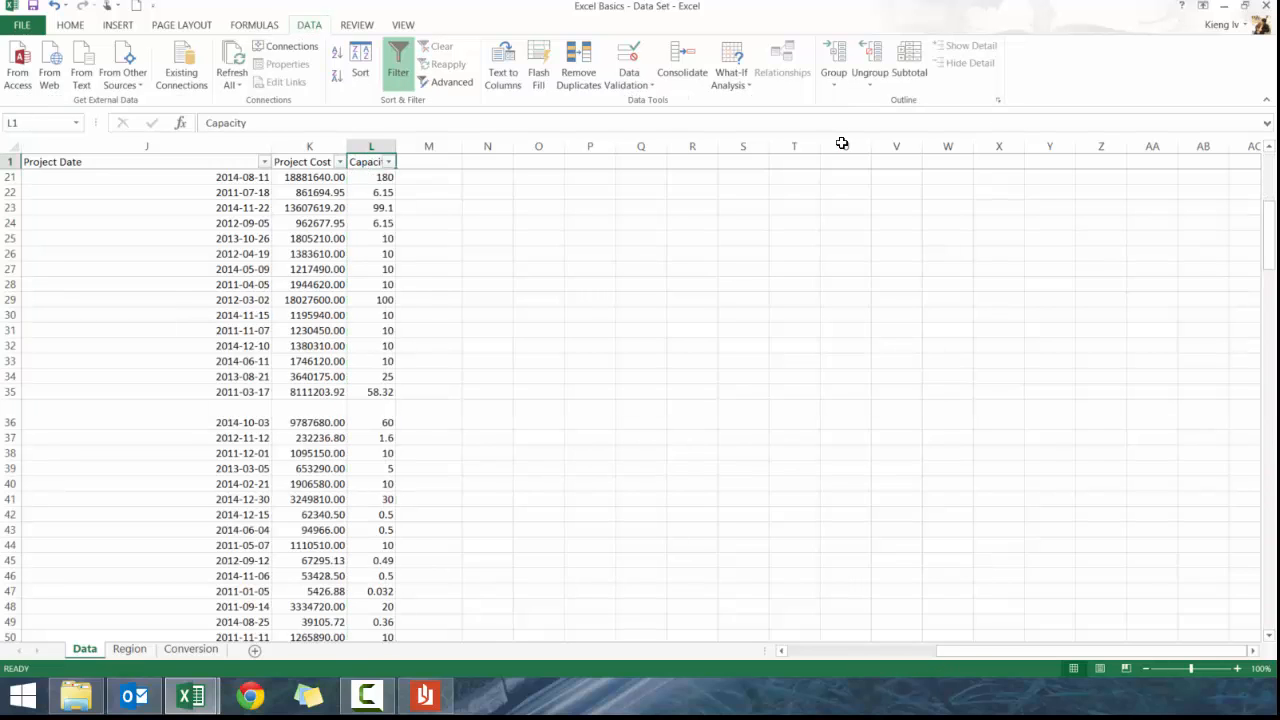
{"action": "key", "text": "Down"}
{"action": "key", "text": "Right"}
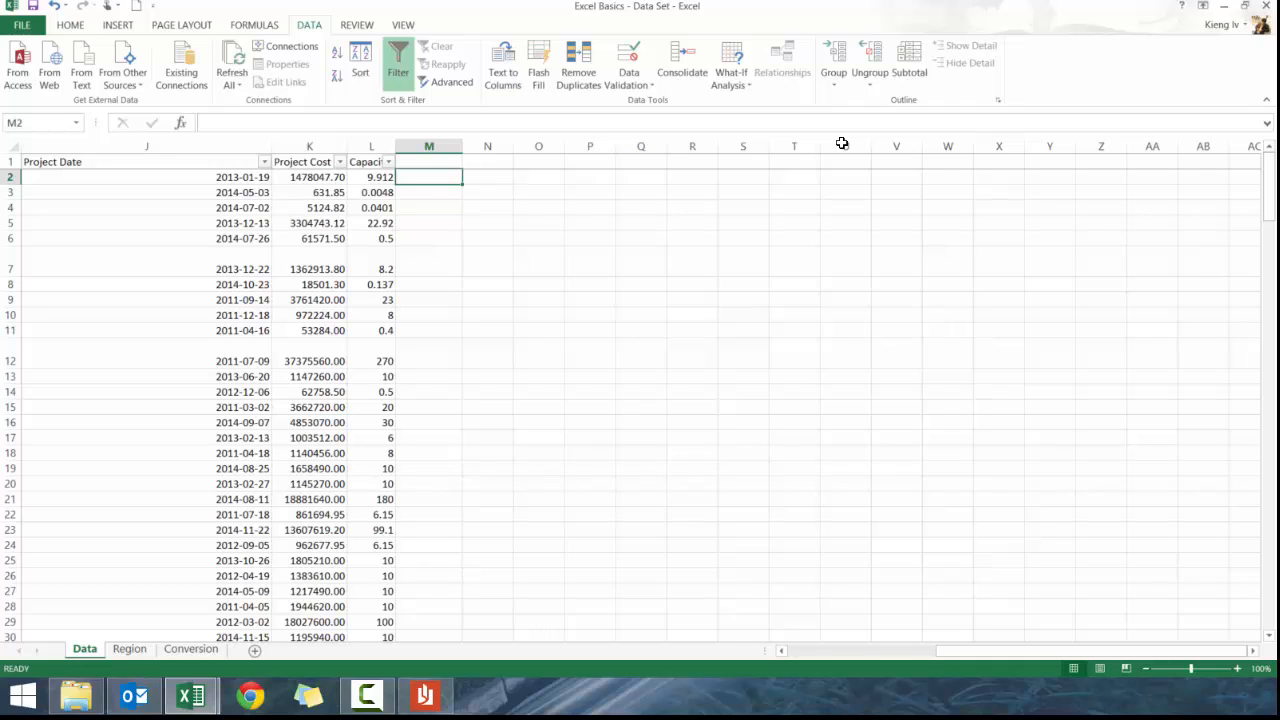
Step: Enter the formula =SUM(K2:L6) in cell M2 to add up a continuous range
{"action": "type", "text": "=s"}
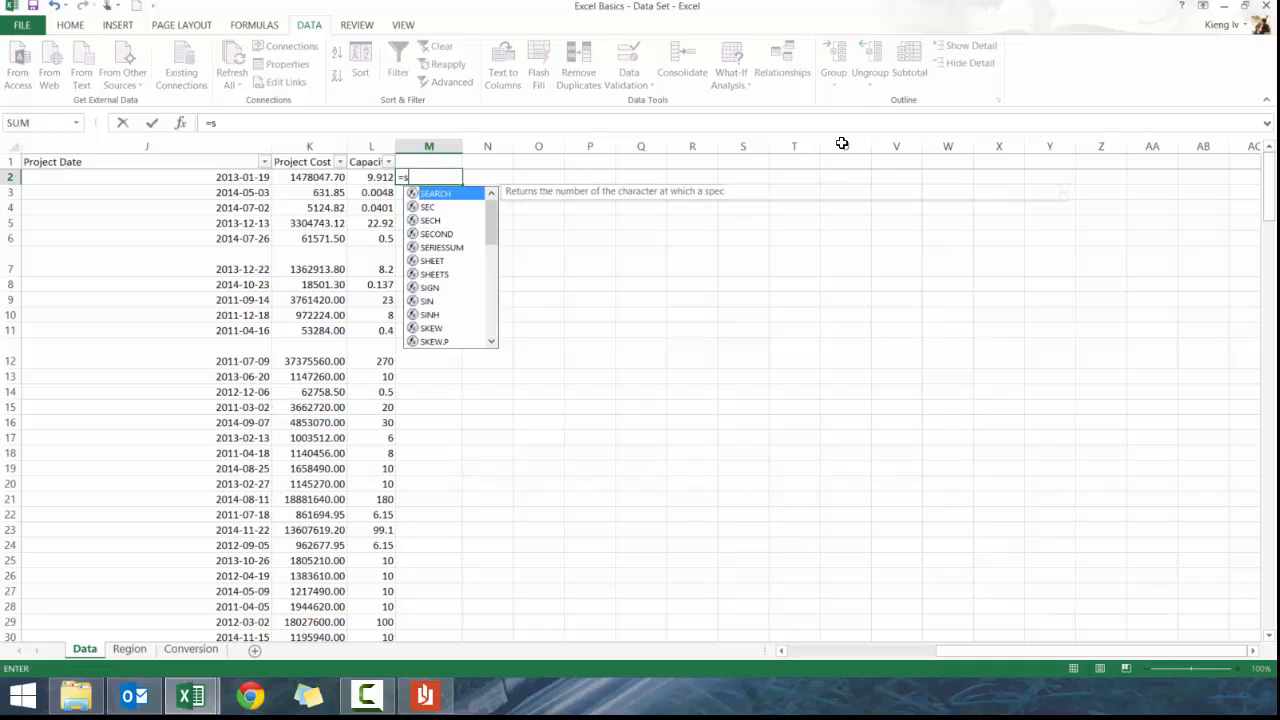
{"action": "type", "text": "um("}
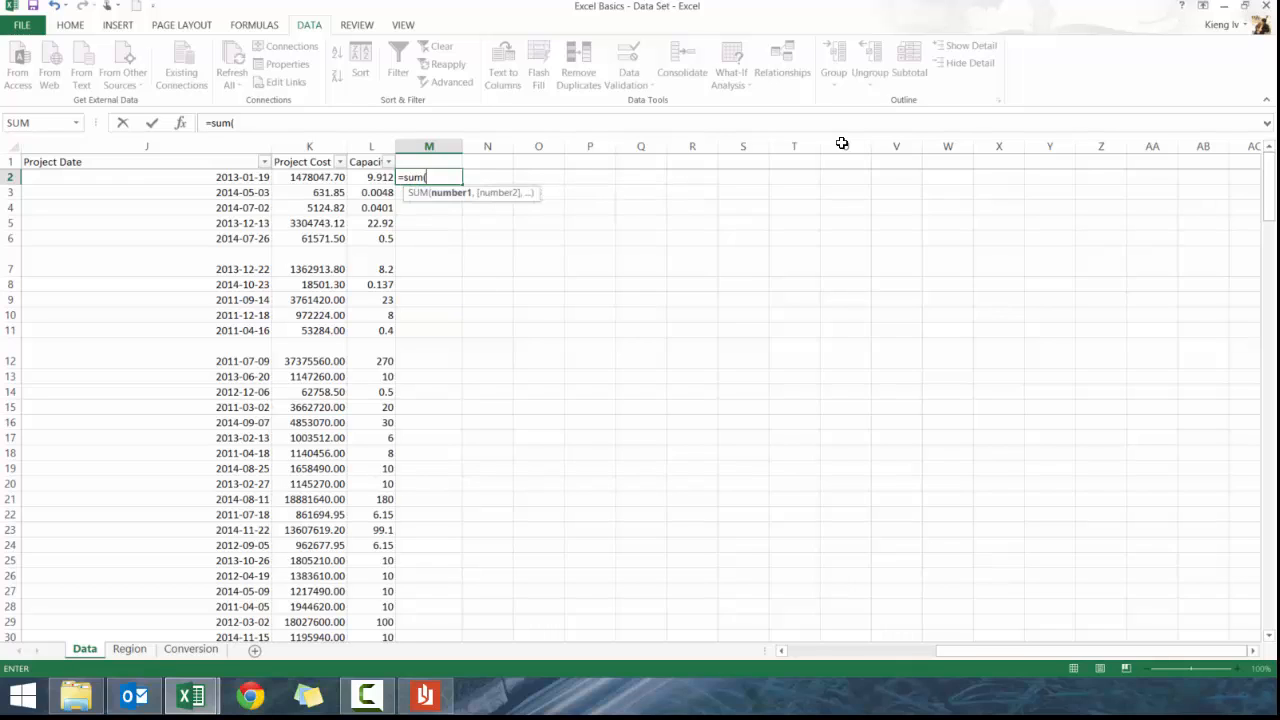
{"action": "left_click_drag", "start_coordinate": [311, 176], "coordinate": [386, 238]}
{"action": "key", "text": "Return"}
{"action": "key", "text": "Up"}
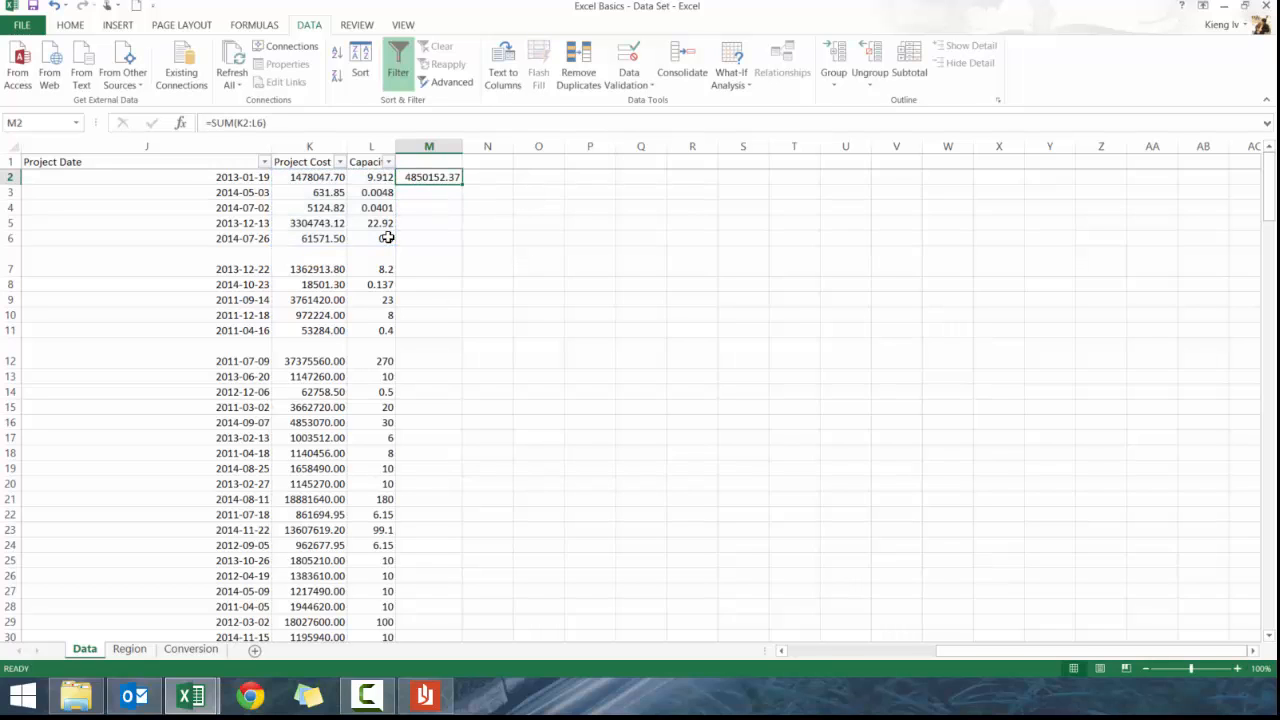
Step: Replace the formula in cell M2 with =SUM(K2,L2,K3) to add individually chosen cells
{"action": "key", "text": "Delete"}
{"action": "type", "text": "=sum("}
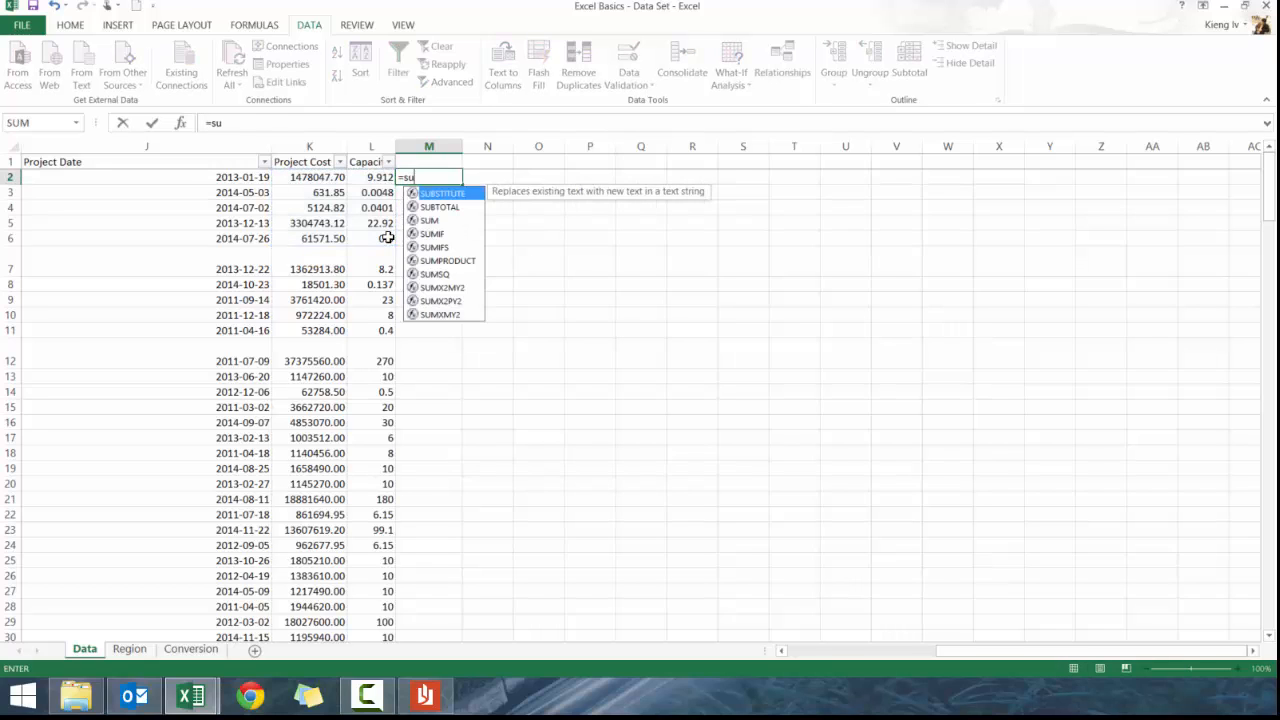
{"action": "key", "text": "Left"}
{"action": "key", "text": "Left"}
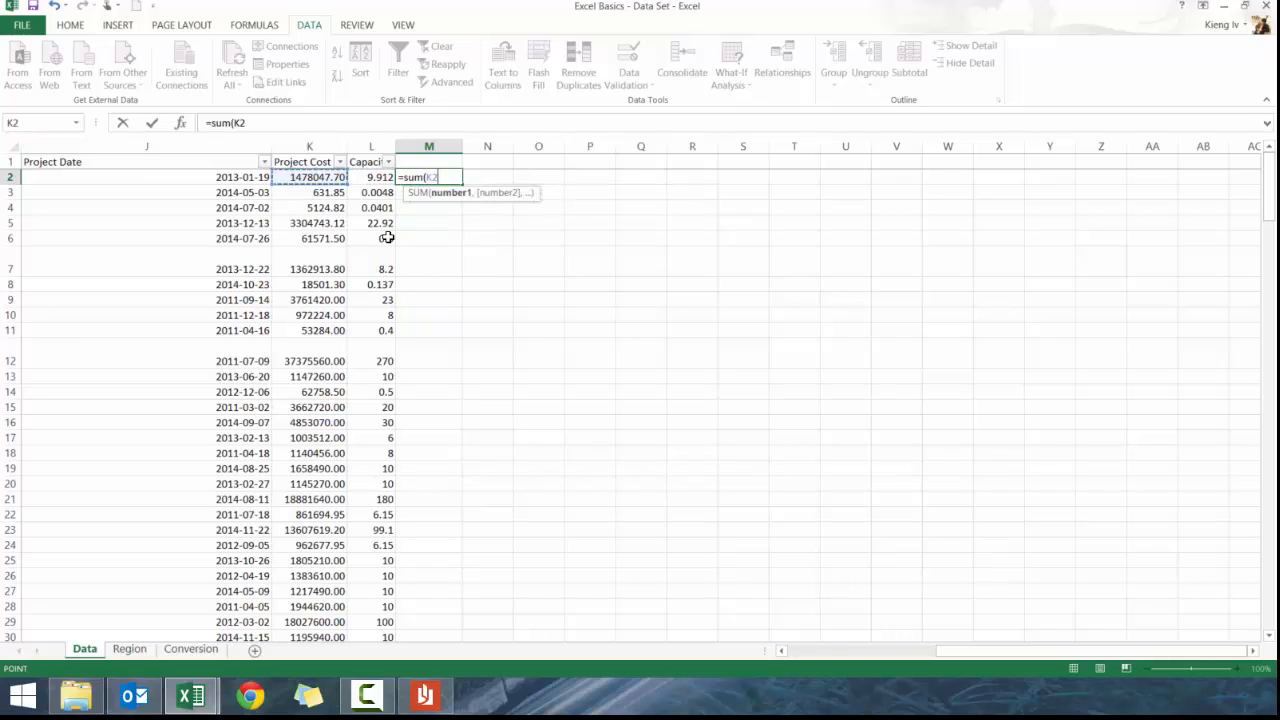
{"action": "type", "text": ","}
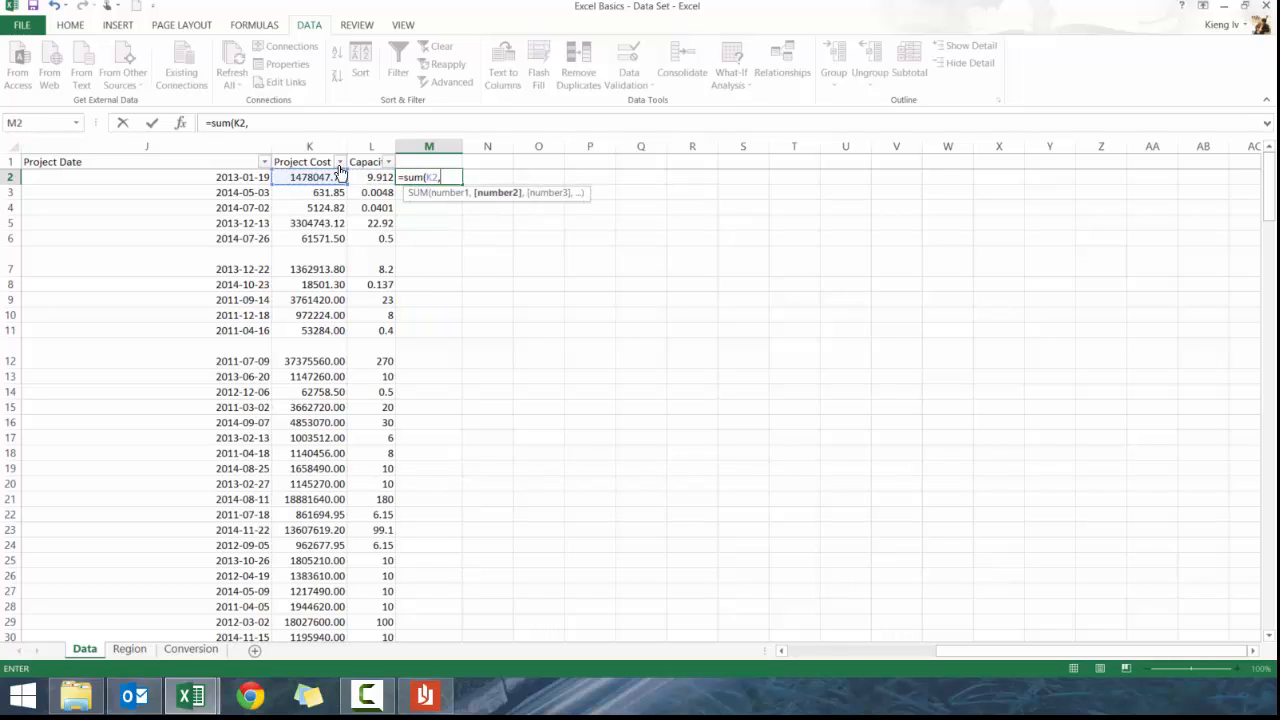
{"action": "left_click", "coordinate": [368, 177]}
{"action": "type", "text": ","}
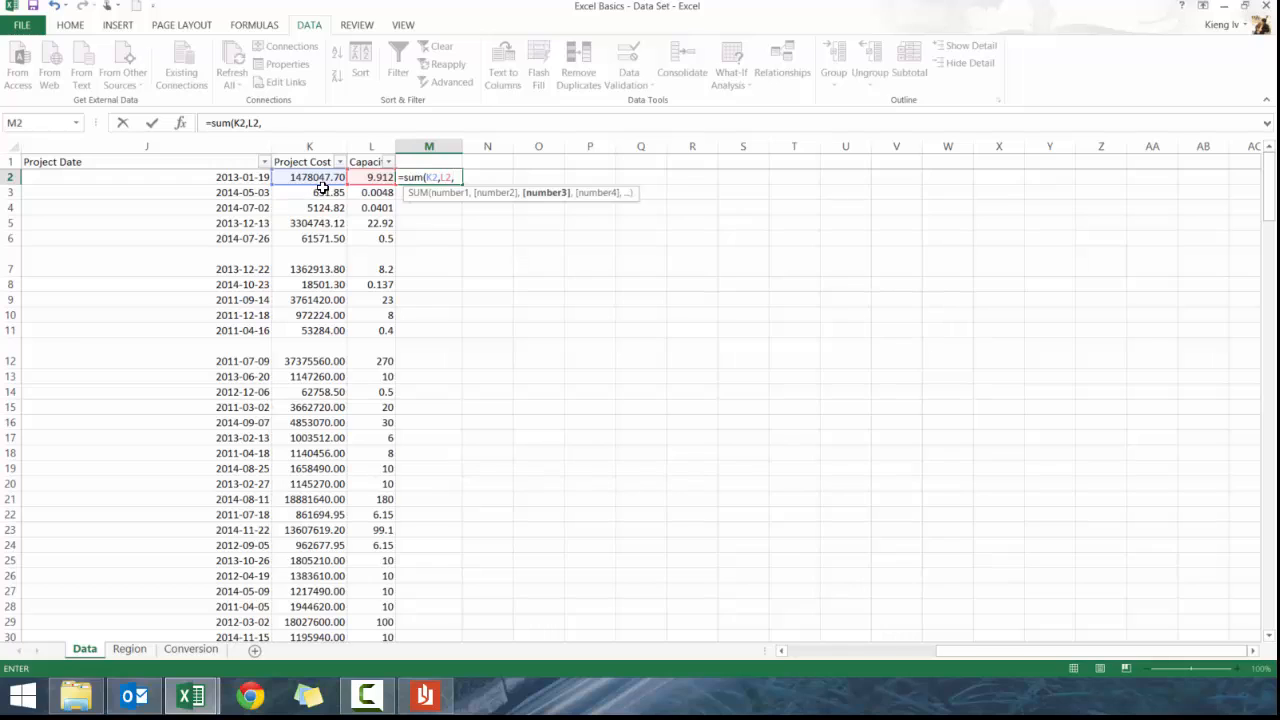
{"action": "left_click", "coordinate": [323, 192]}
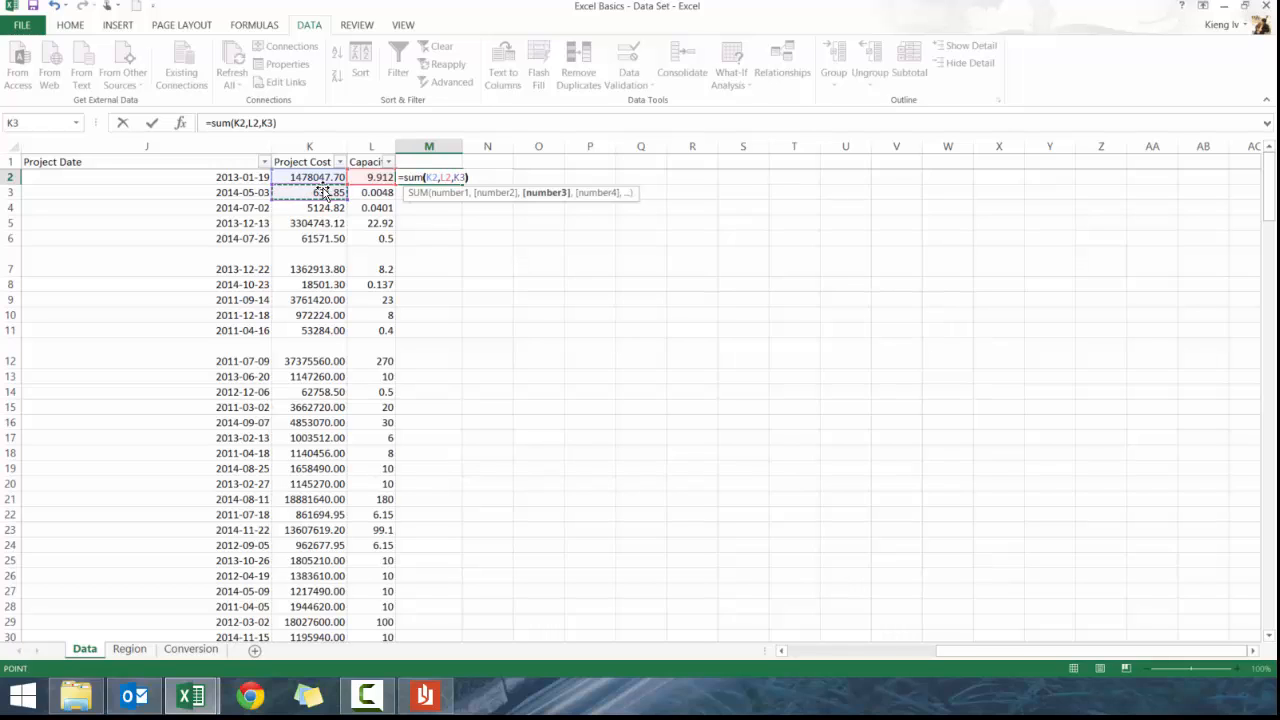
{"action": "type", "text": ")"}
{"action": "key", "text": "ctrl+Return"}
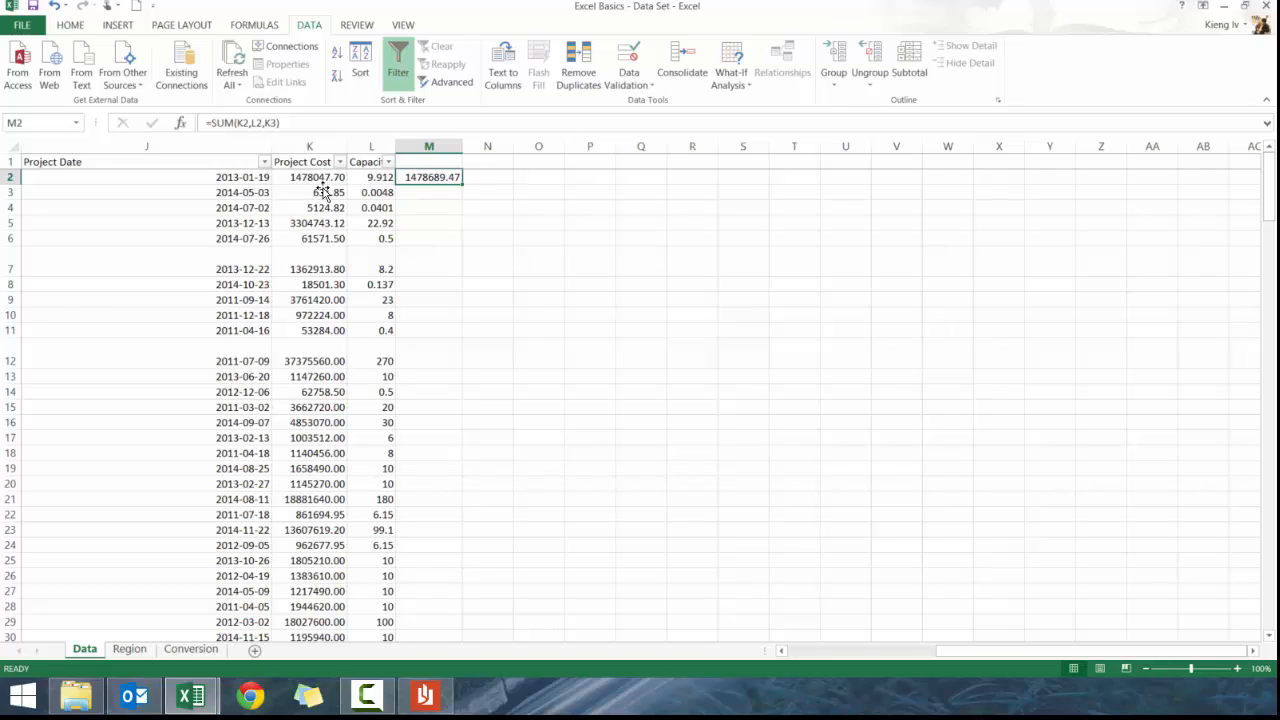
Step: Clear cell M2 and enter the formula =COUNT(L2:L11) to count the numeric Capacity values
{"action": "key", "text": "Delete"}
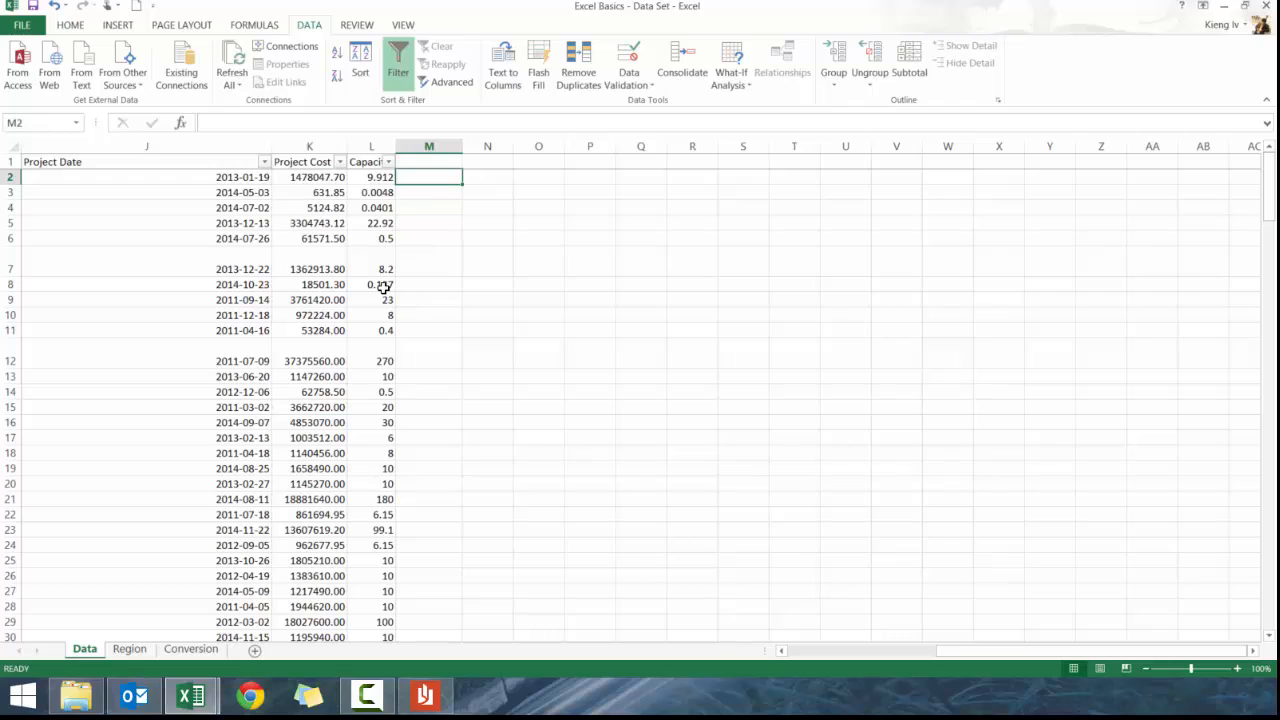
{"action": "type", "text": "="}
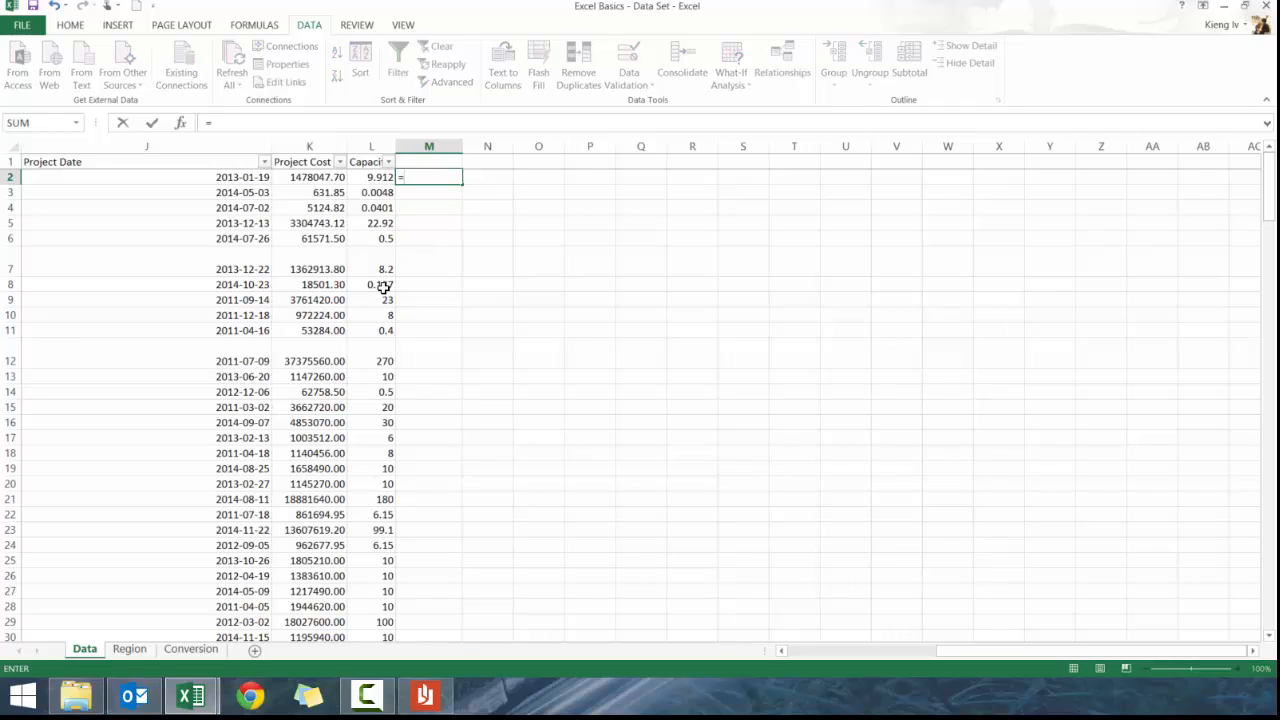
{"action": "type", "text": "count("}
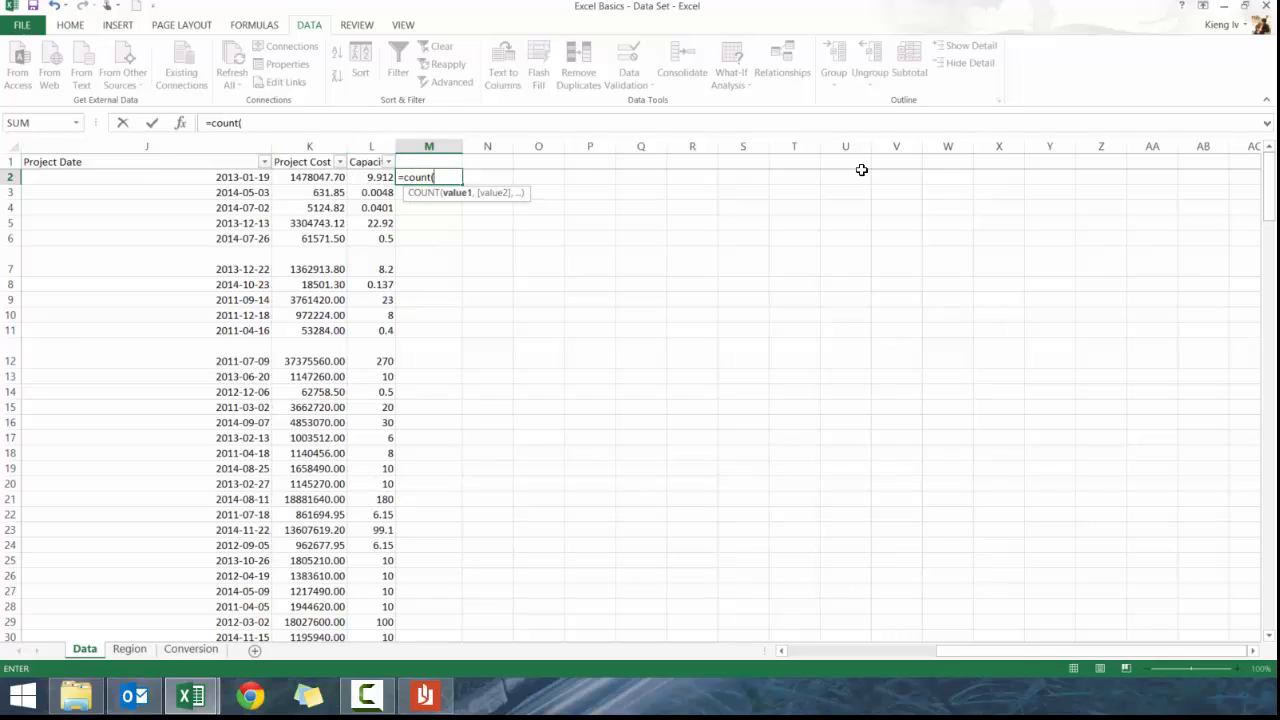
{"action": "left_click_drag", "start_coordinate": [382, 178], "coordinate": [376, 328]}
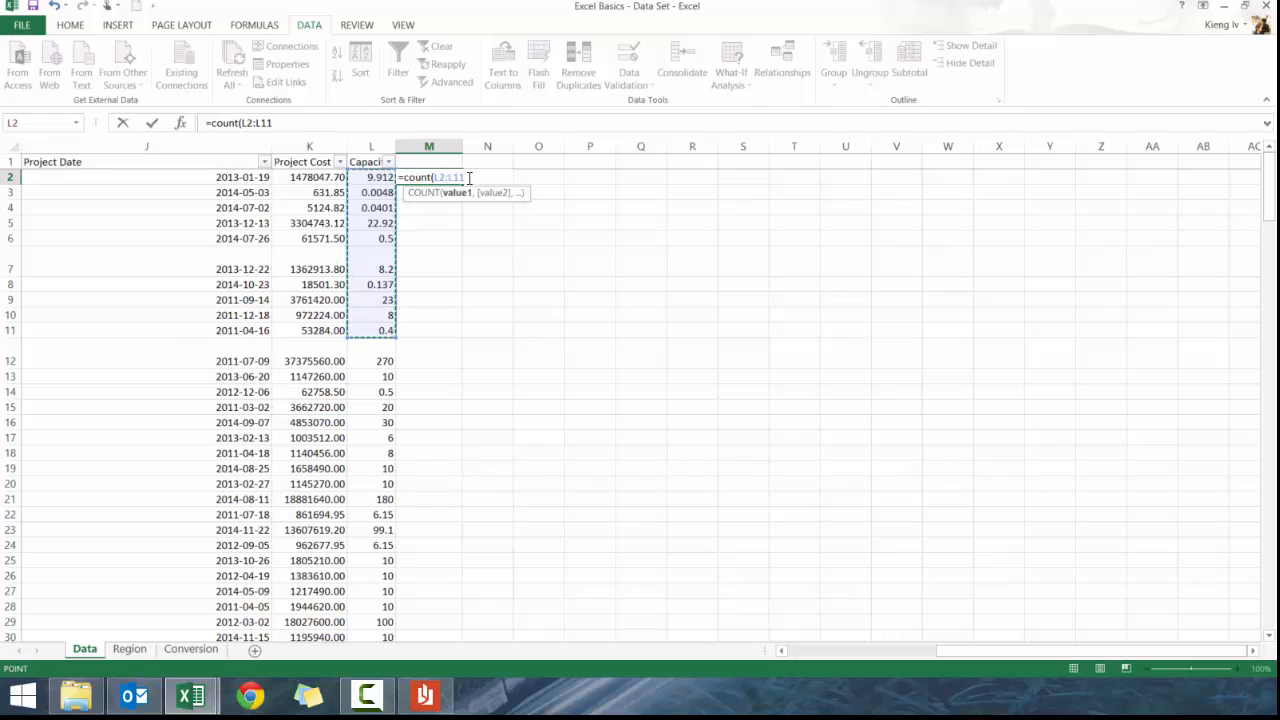
{"action": "type", "text": ")"}
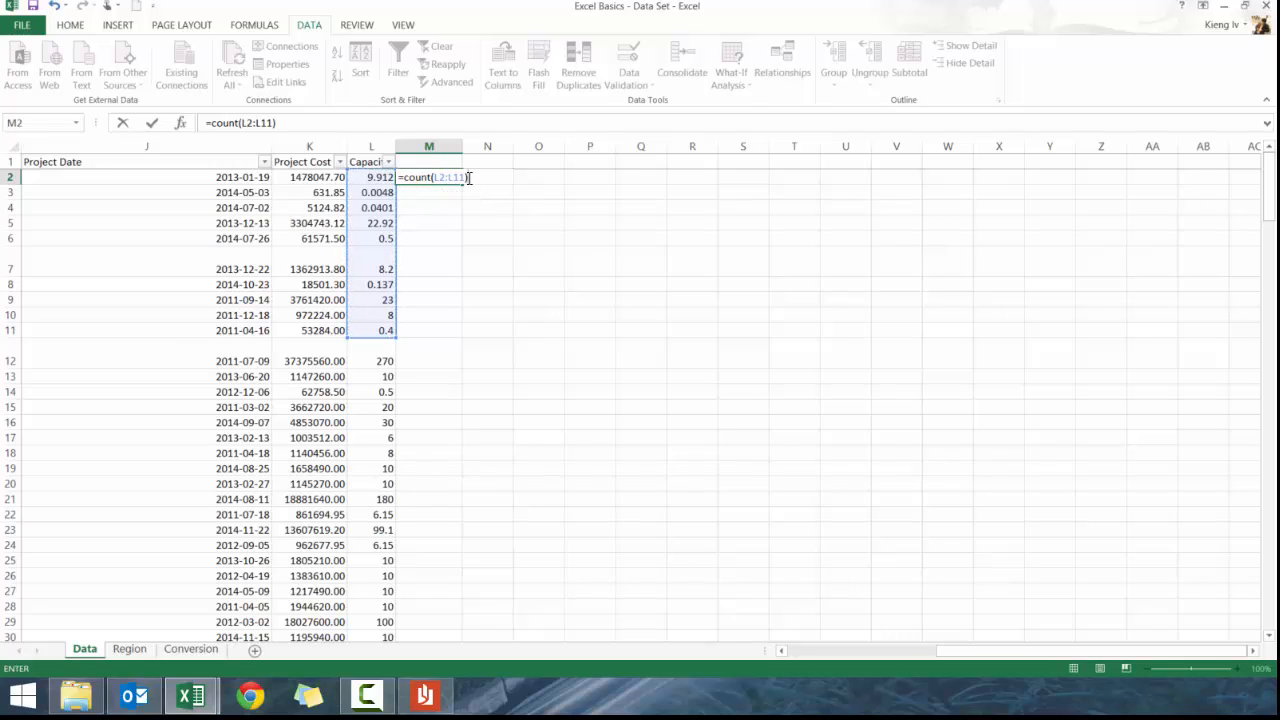
{"action": "key", "text": "ctrl+Return"}
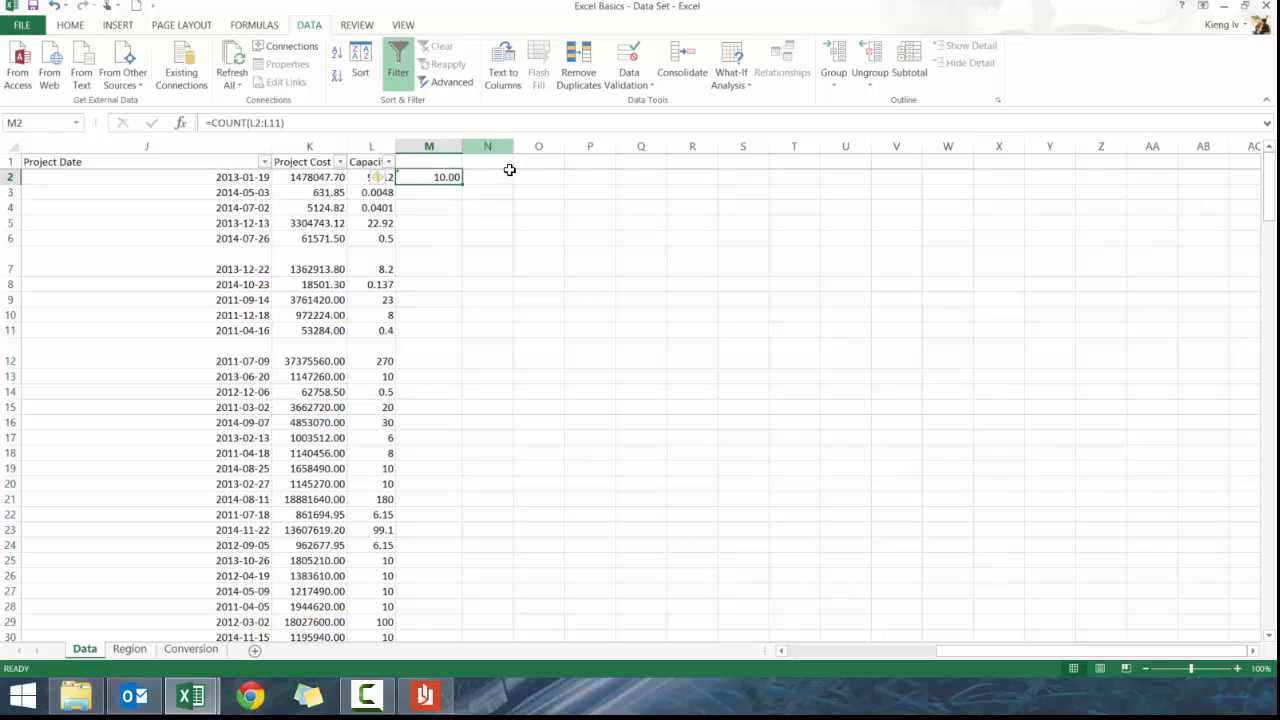
Step: Replace the value in cell L5 with the text abc to test the COUNT formula, and undo the change
{"action": "left_click", "coordinate": [389, 223]}
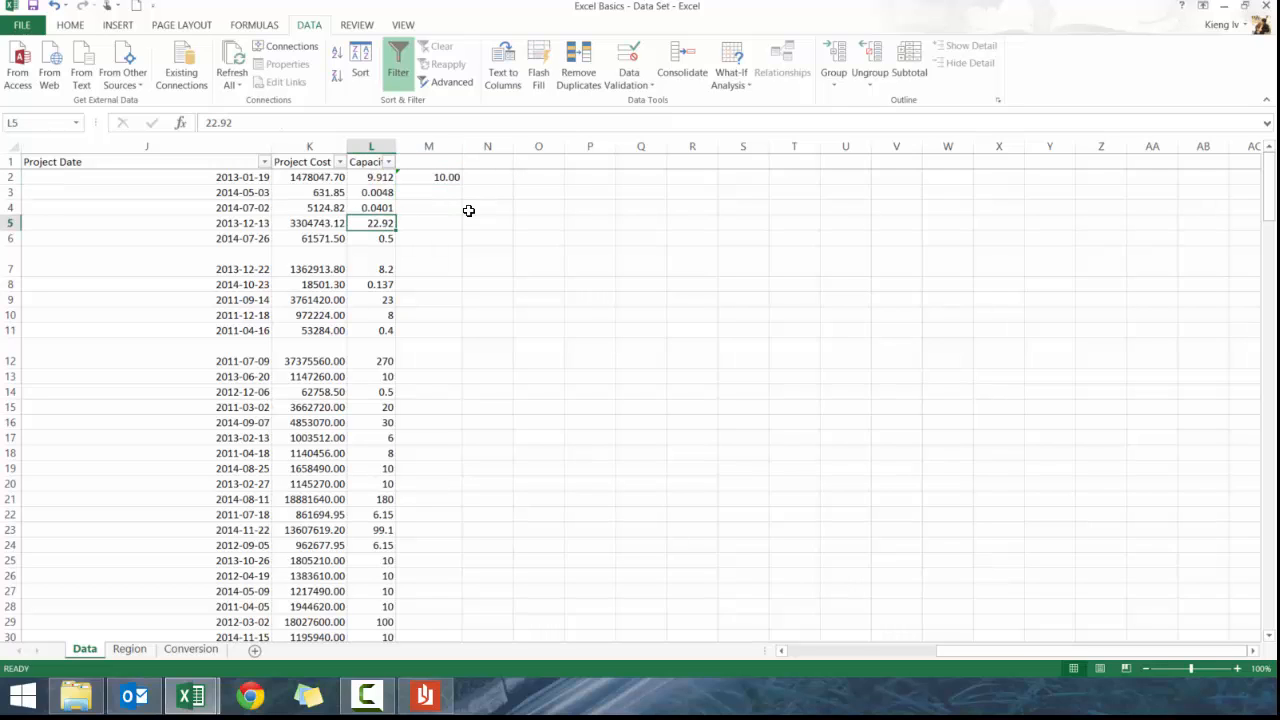
{"action": "key", "text": "Delete"}
{"action": "type", "text": "abc"}
{"action": "key", "text": "Return"}
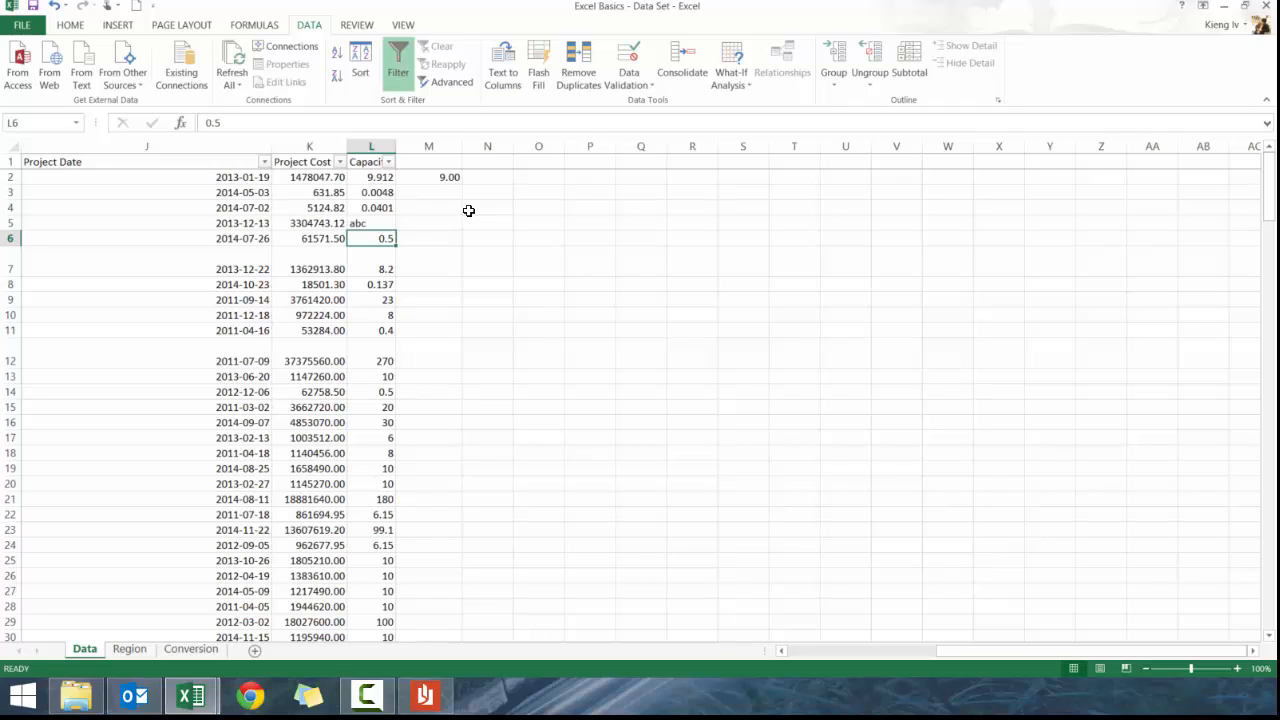
{"action": "key", "text": "ctrl+z"}
{"action": "key", "text": "ctrl+z"}
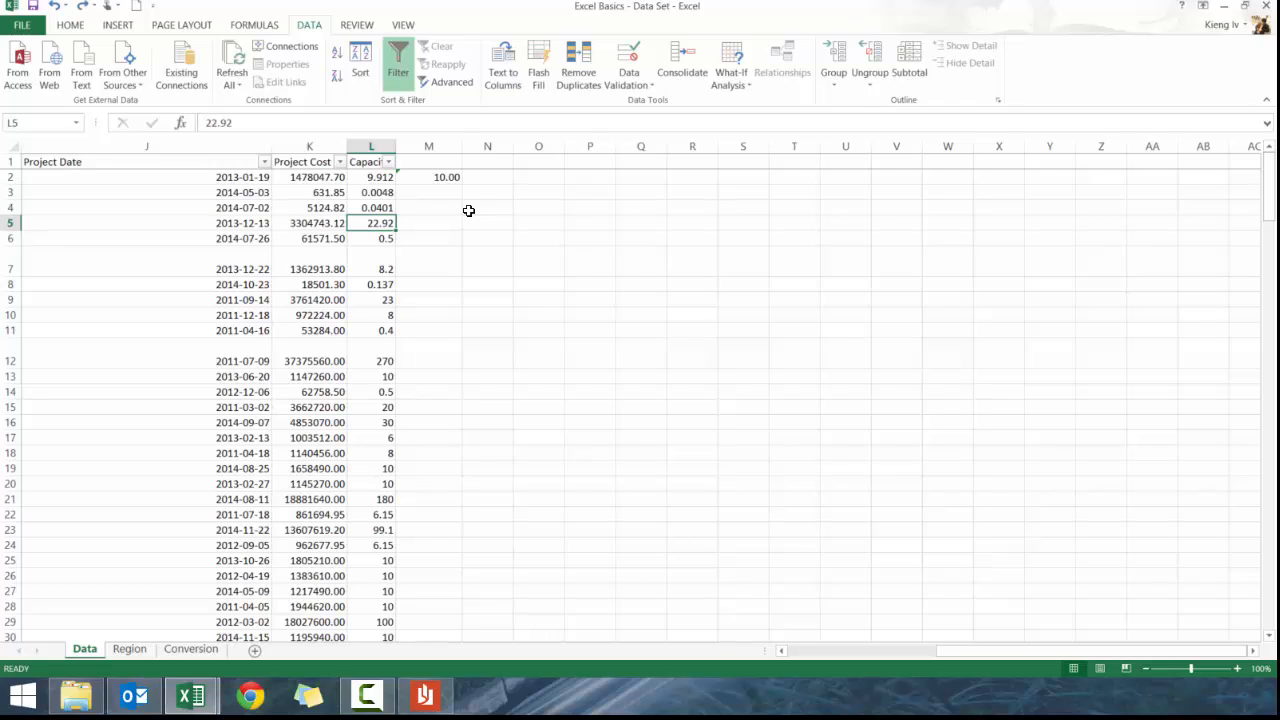
Step: Replace the formula in cell M2 with =COUNTA(L2:L11) to count the non-empty Capacity cells
{"action": "left_click", "coordinate": [447, 175]}
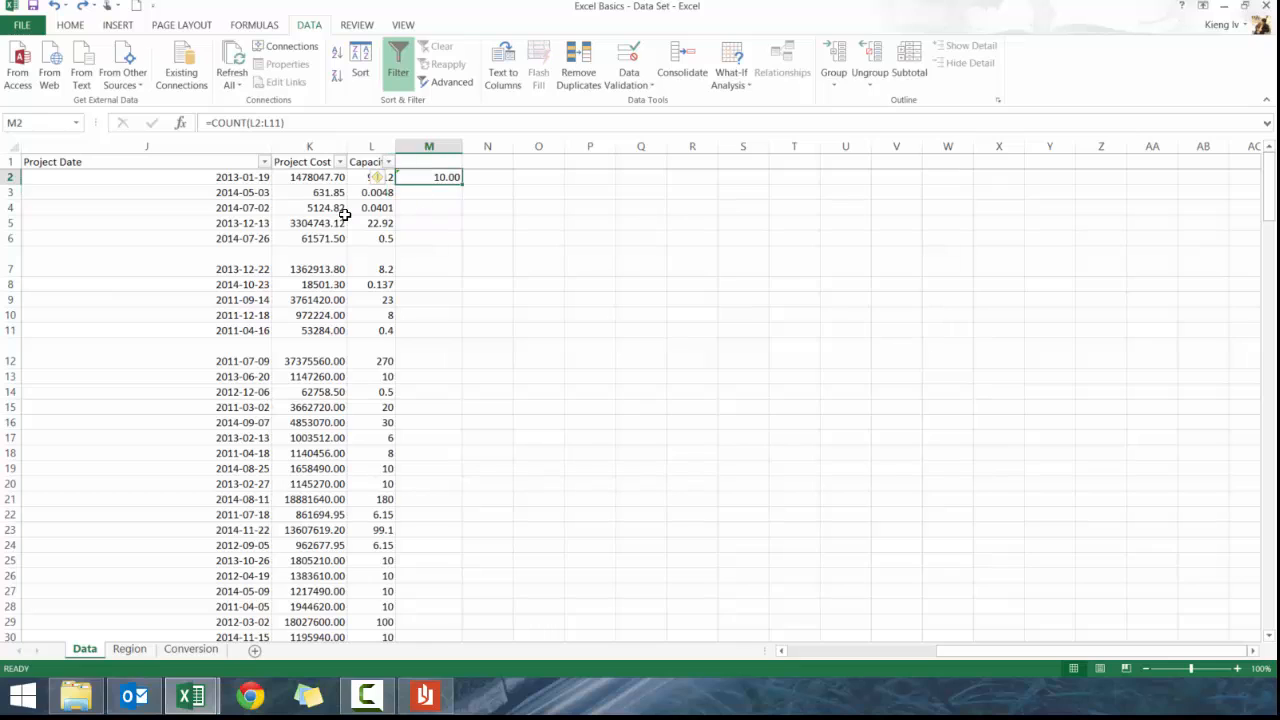
{"action": "type", "text": "=co"}
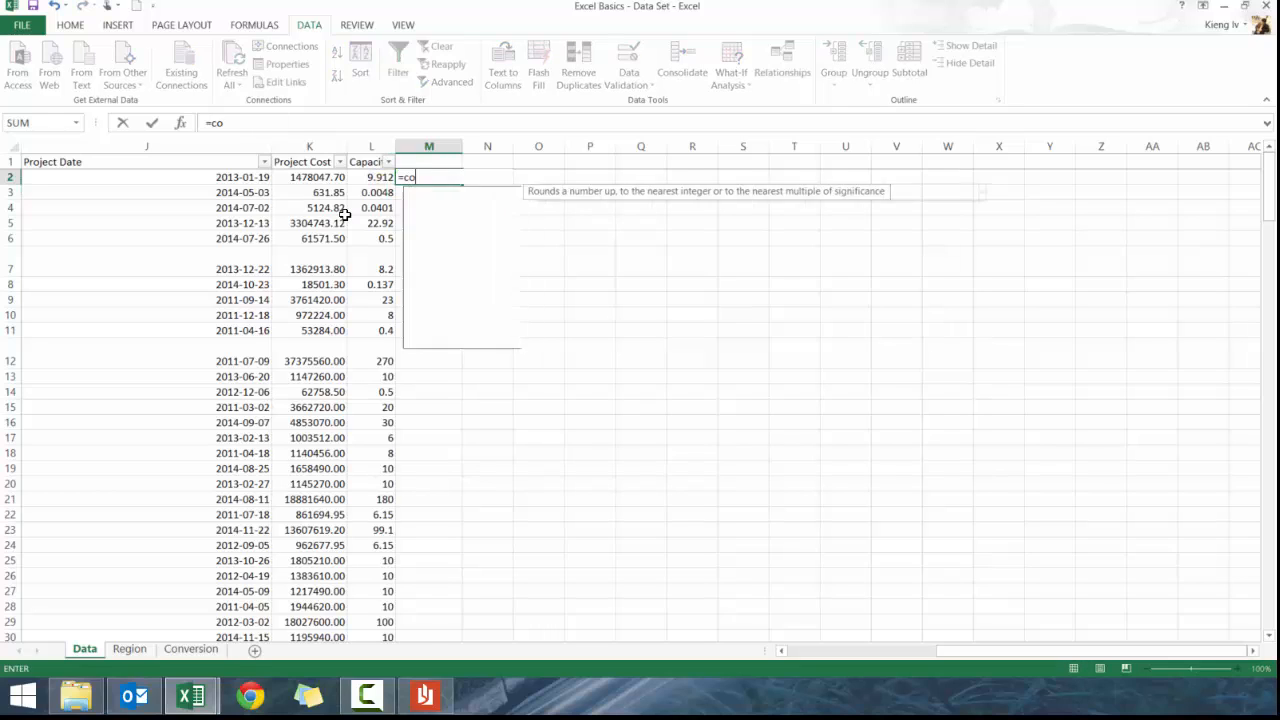
{"action": "type", "text": "unta("}
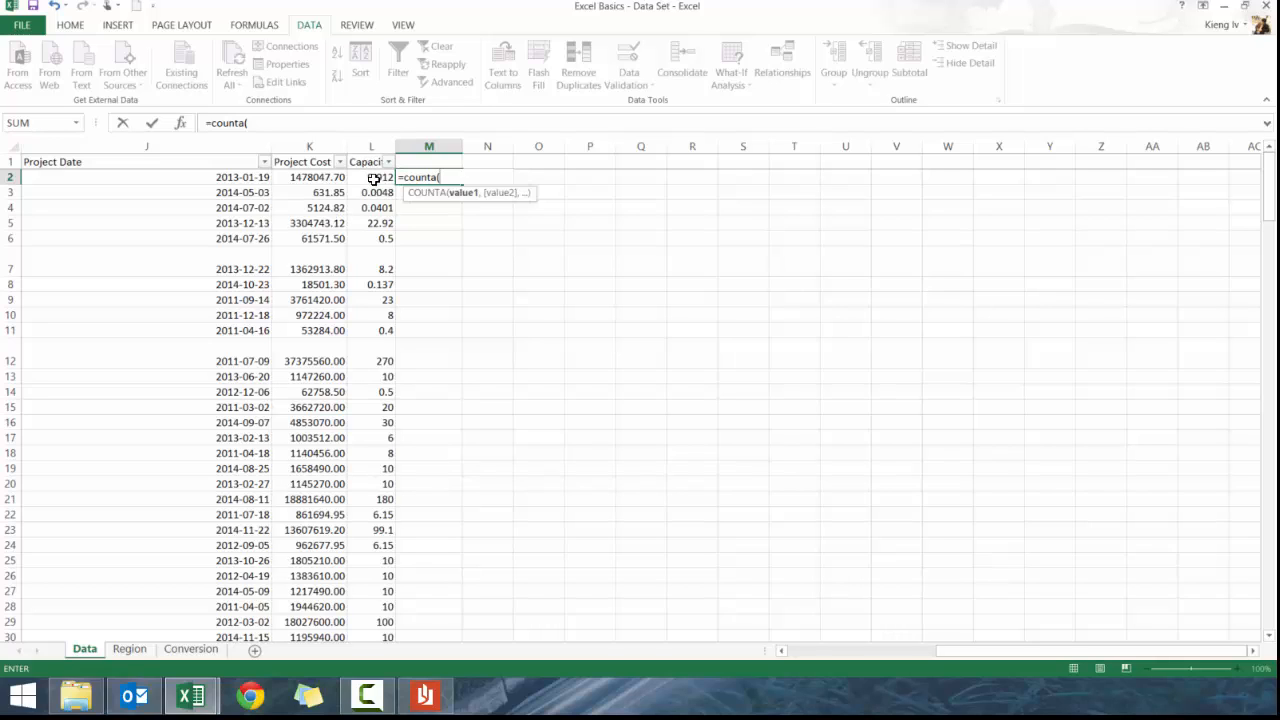
{"action": "left_click_drag", "start_coordinate": [373, 179], "coordinate": [374, 329]}
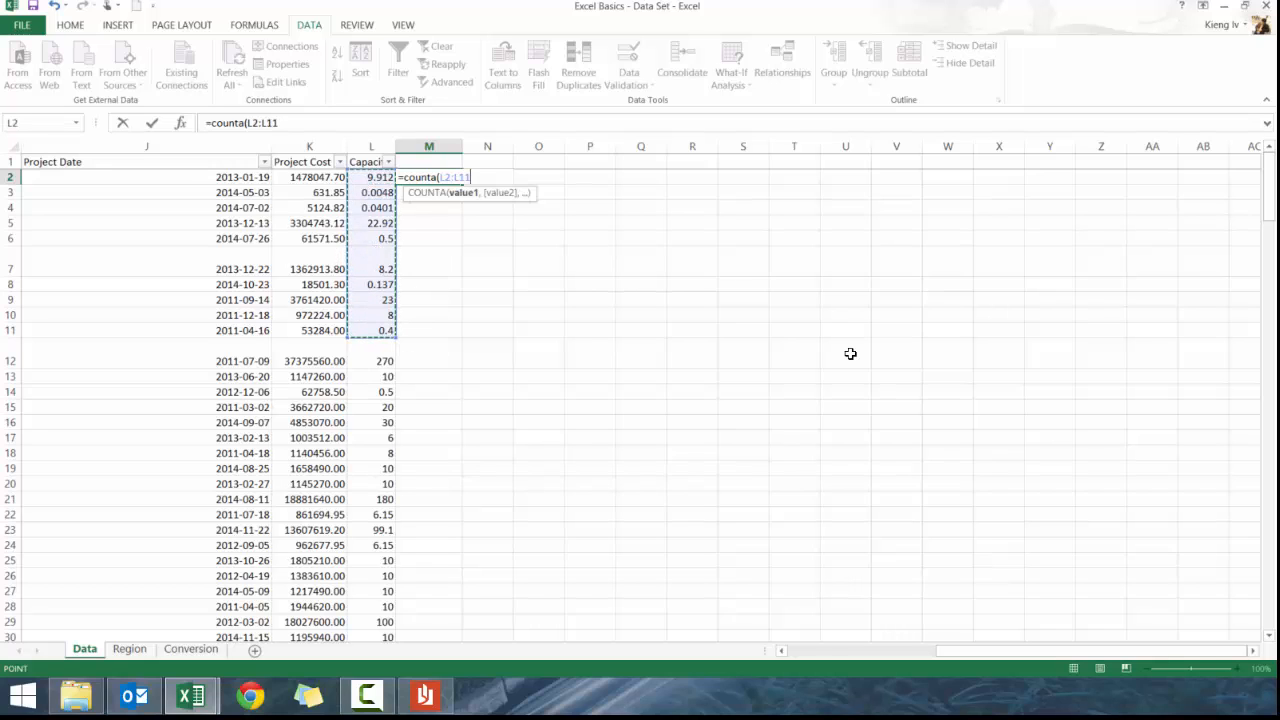
{"action": "key", "text": "Return"}
Step: Test the COUNTA formula by replacing cell L5 with abc and clearing the cell, and undo both changes
{"action": "key", "text": "Left"}
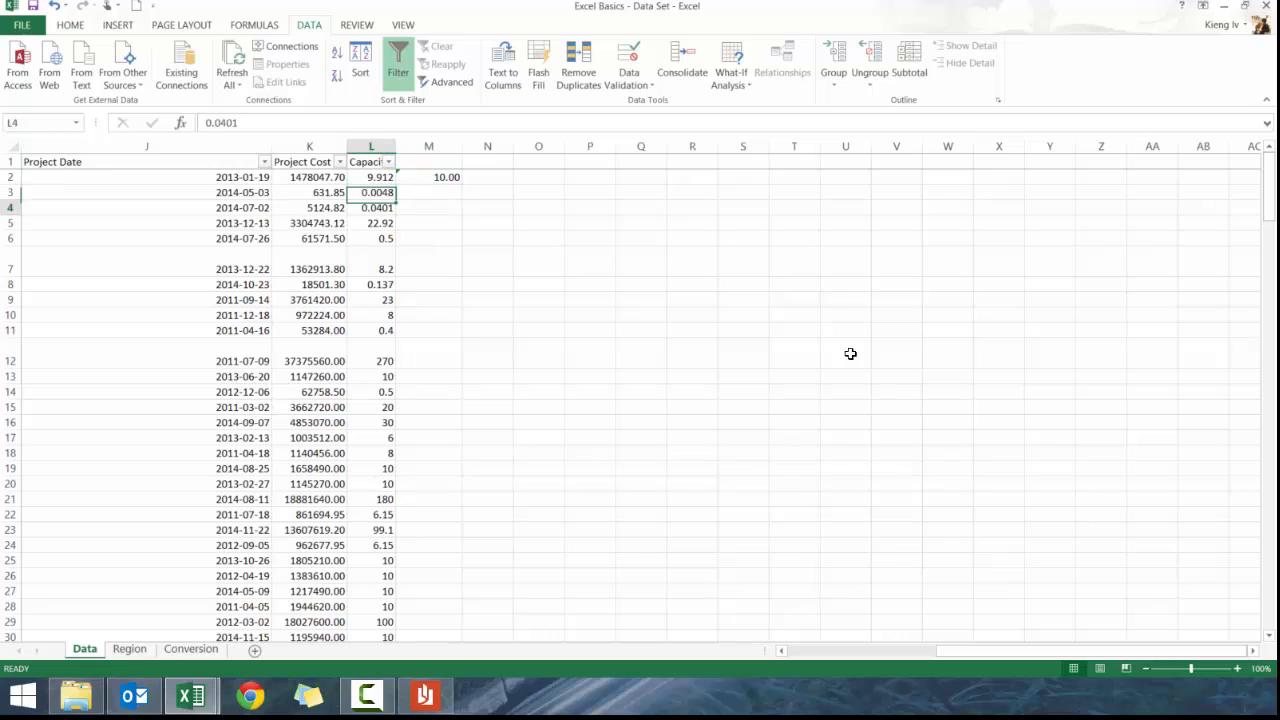
{"action": "key", "text": "Down"}
{"action": "key", "text": "Down"}
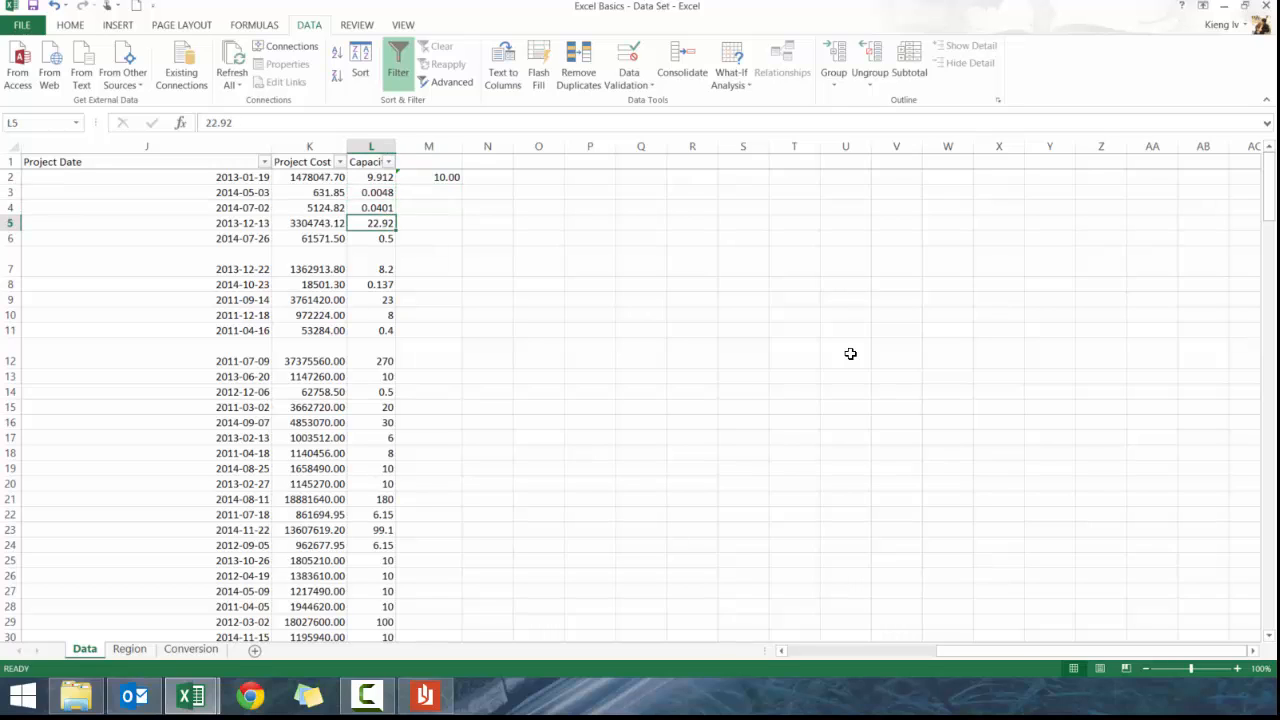
{"action": "type", "text": "a"}
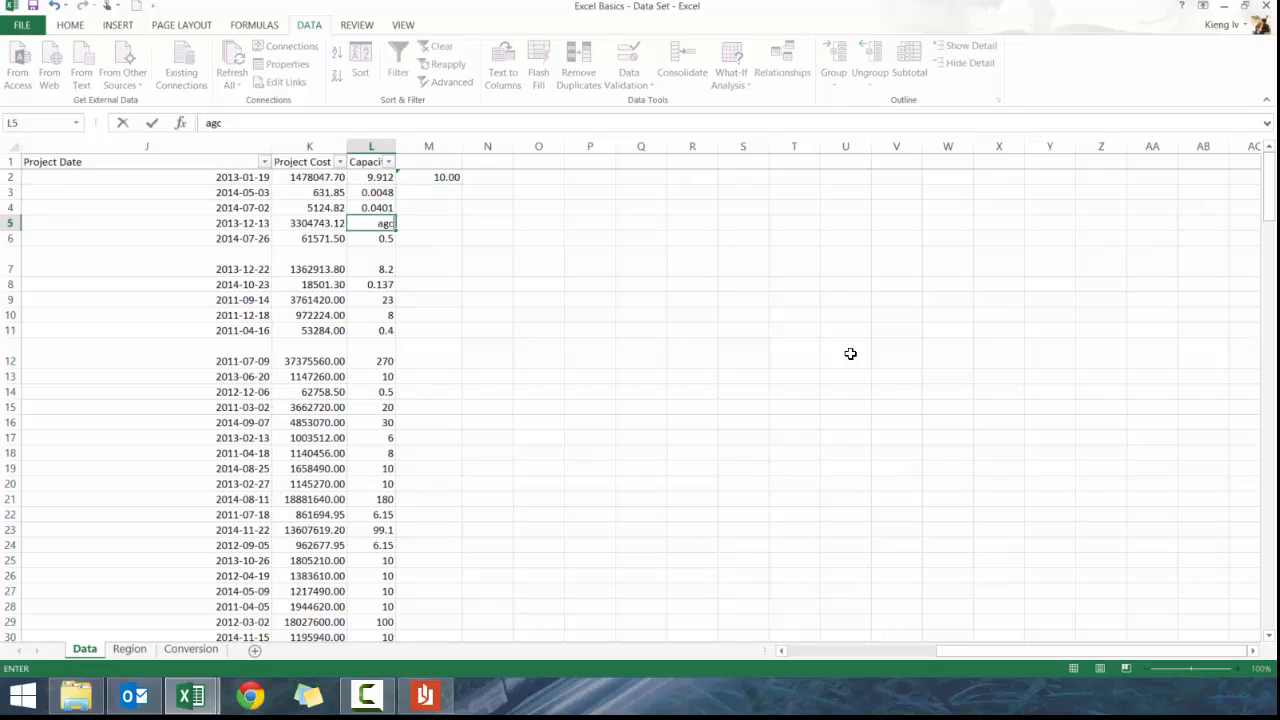
{"action": "type", "text": "bc"}
{"action": "key", "text": "Return"}
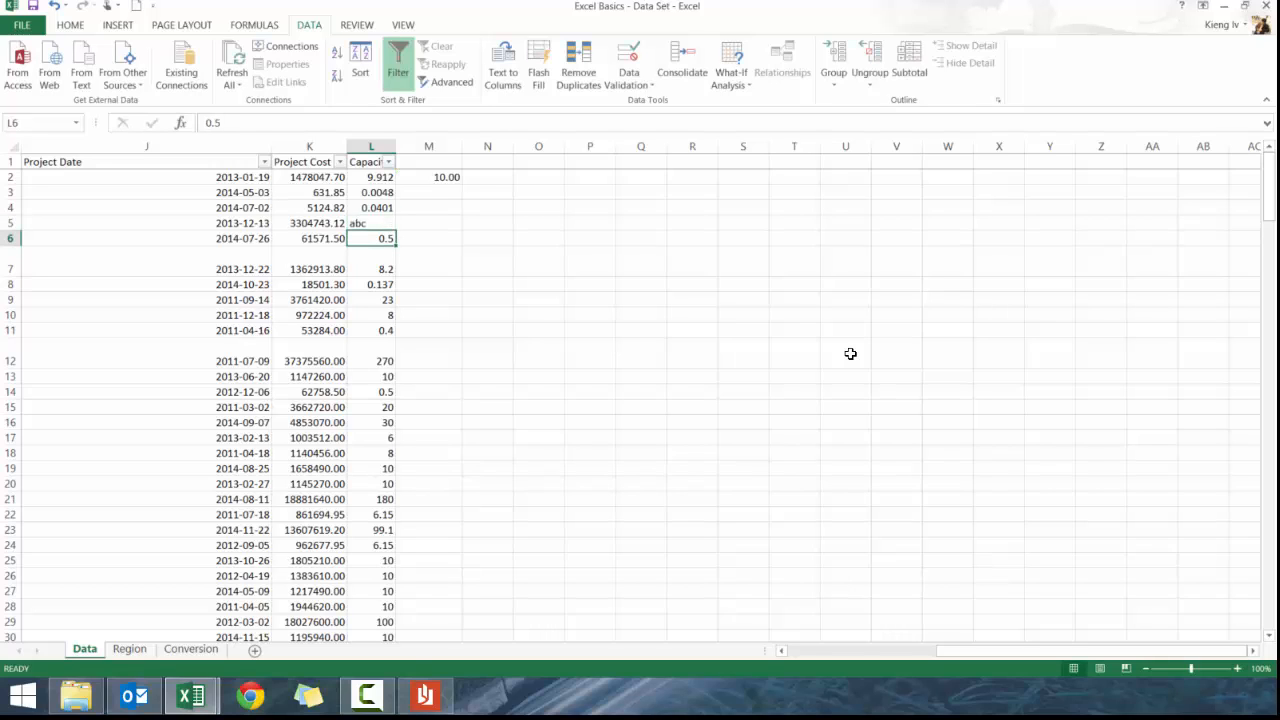
{"action": "key", "text": "Up"}
{"action": "key", "text": "Delete"}
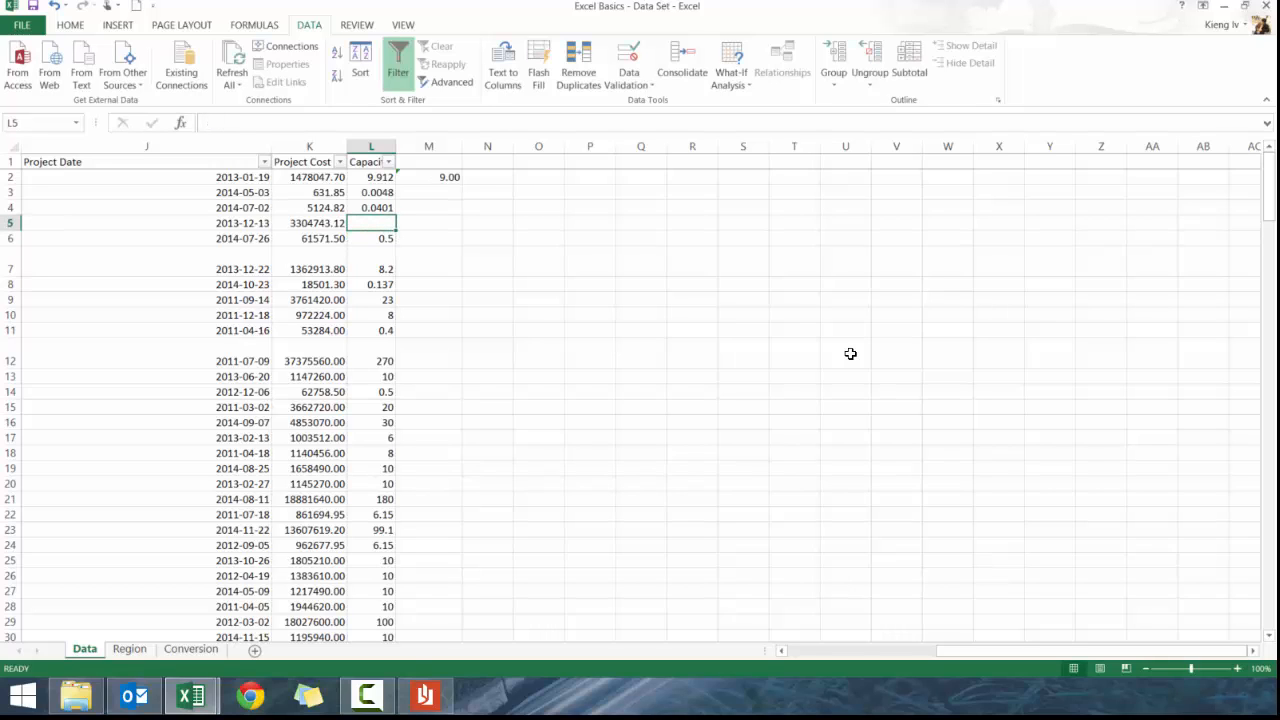
{"action": "key", "text": "ctrl+z"}
{"action": "key", "text": "ctrl+z"}
Step: Clear cell M2 and insert an empty column before the Project Description column
{"action": "left_click", "coordinate": [430, 182]}
{"action": "key", "text": "Delete"}
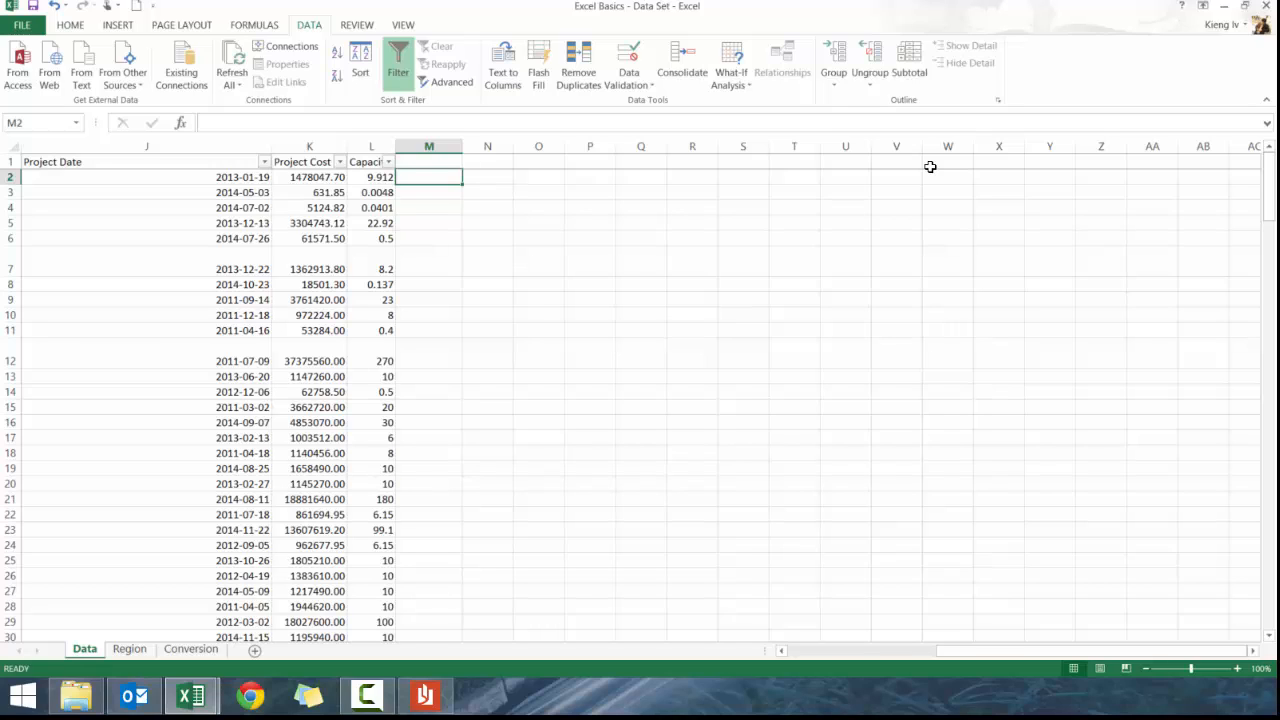
{"action": "key", "text": "Up"}
{"action": "key", "text": "Left"}
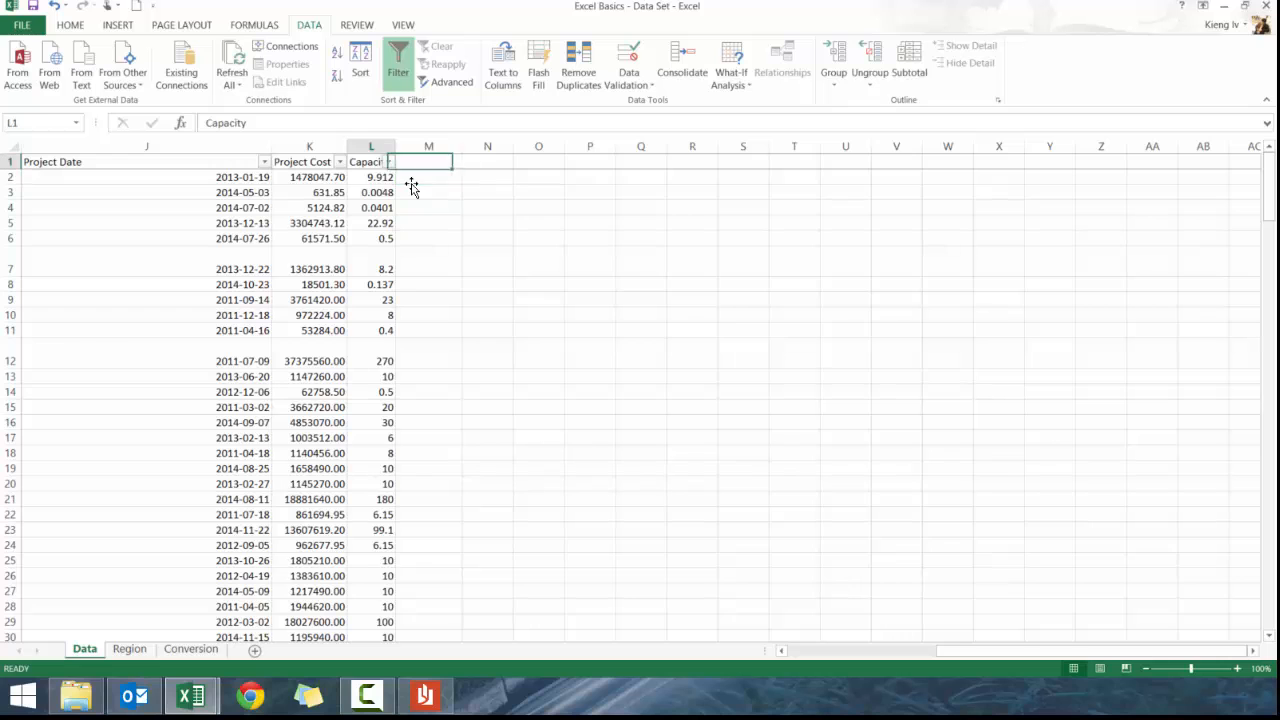
{"action": "key", "text": "ctrl+Left"}
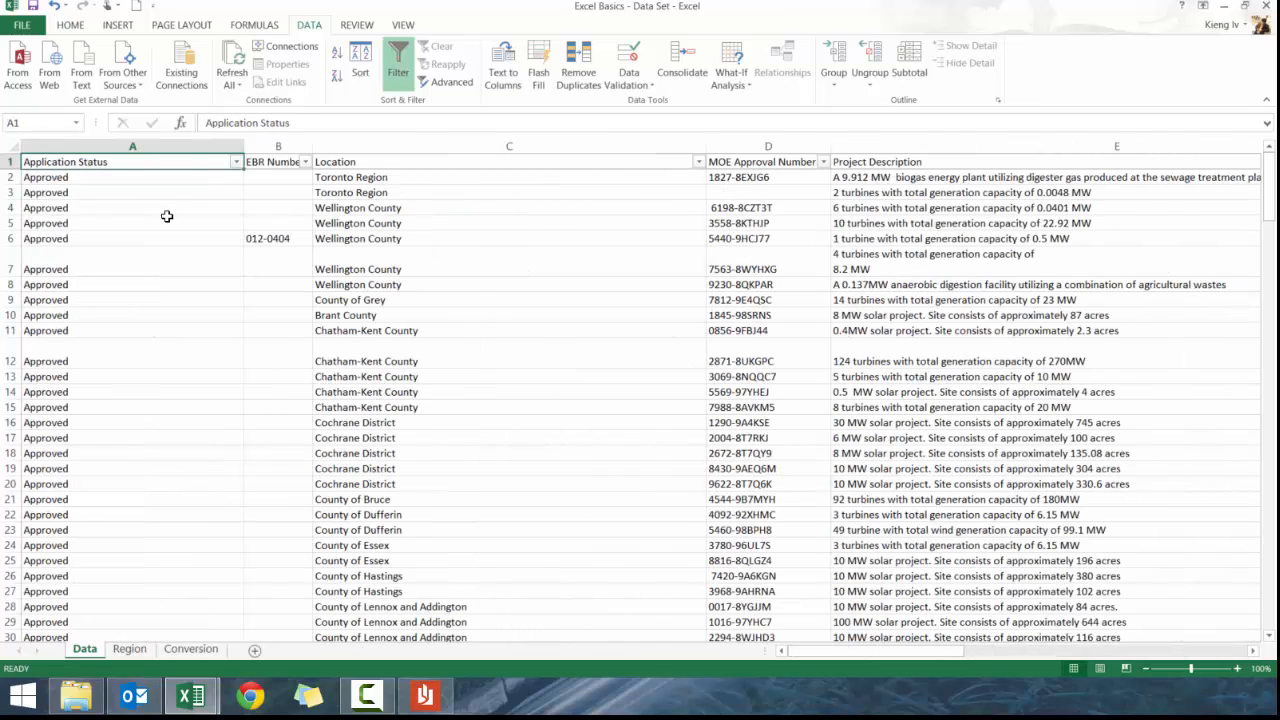
{"action": "left_click", "coordinate": [854, 146]}
{"action": "right_click", "coordinate": [856, 146]}
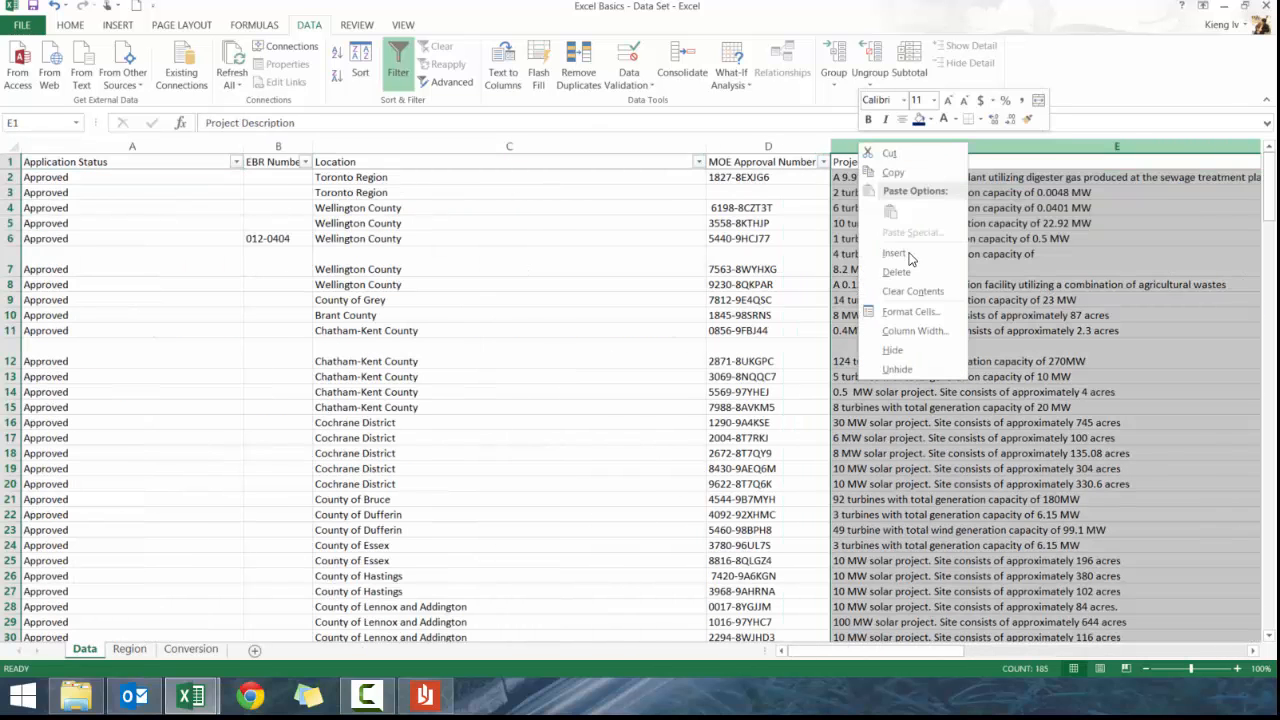
{"action": "key", "text": "Escape"}
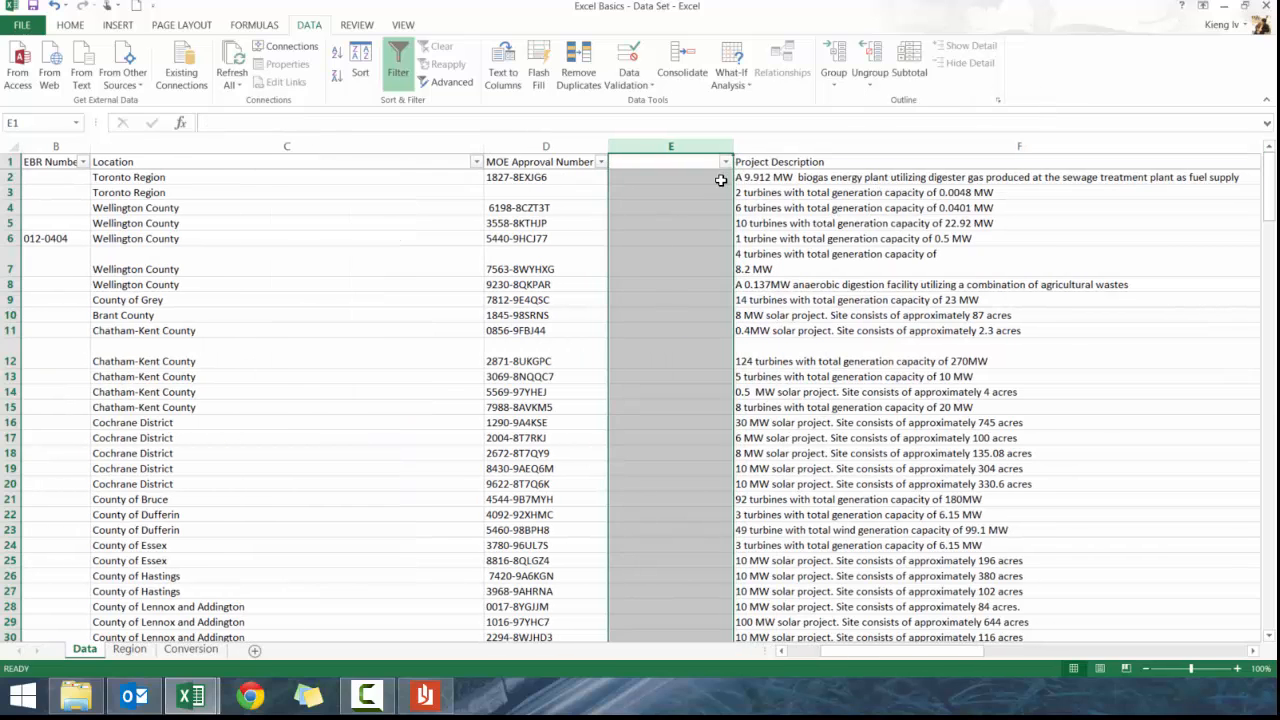
Step: Enter the formula =LEN(D2) in cell E2 to get the character length of the first MOE Approval Number
{"action": "left_click", "coordinate": [686, 181]}
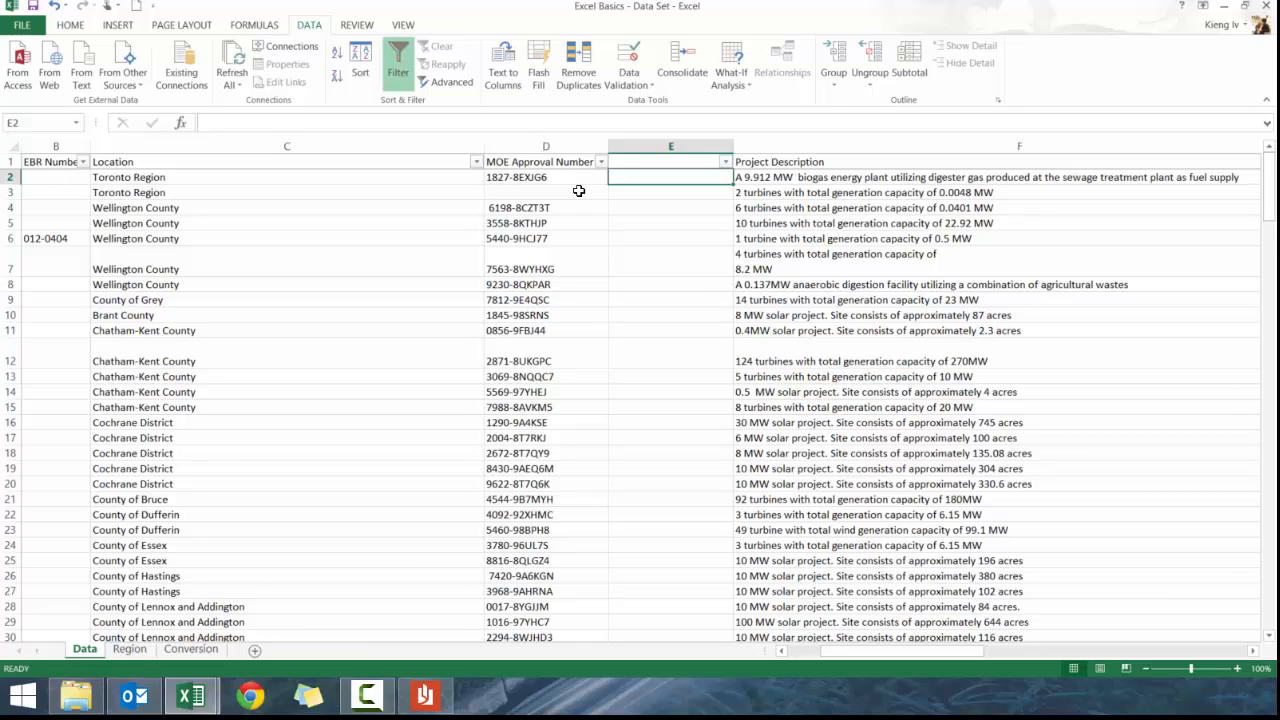
{"action": "left_click", "coordinate": [539, 180]}
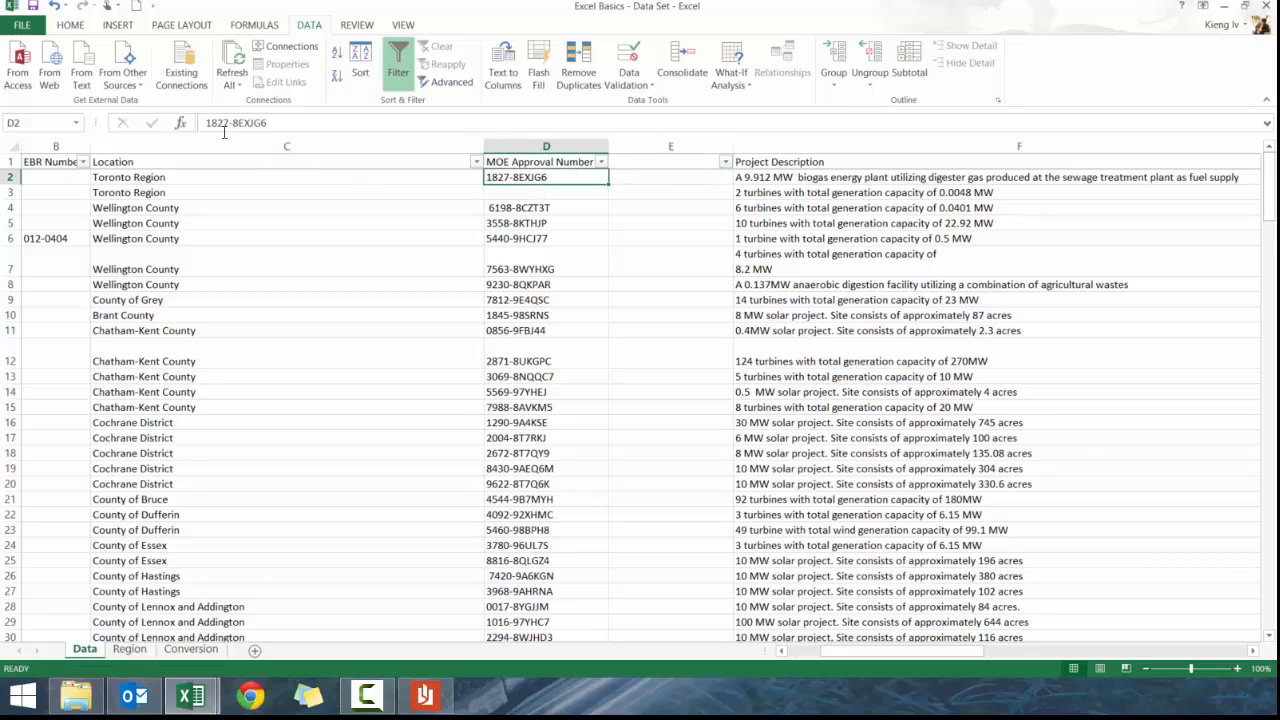
{"action": "left_click", "coordinate": [703, 184]}
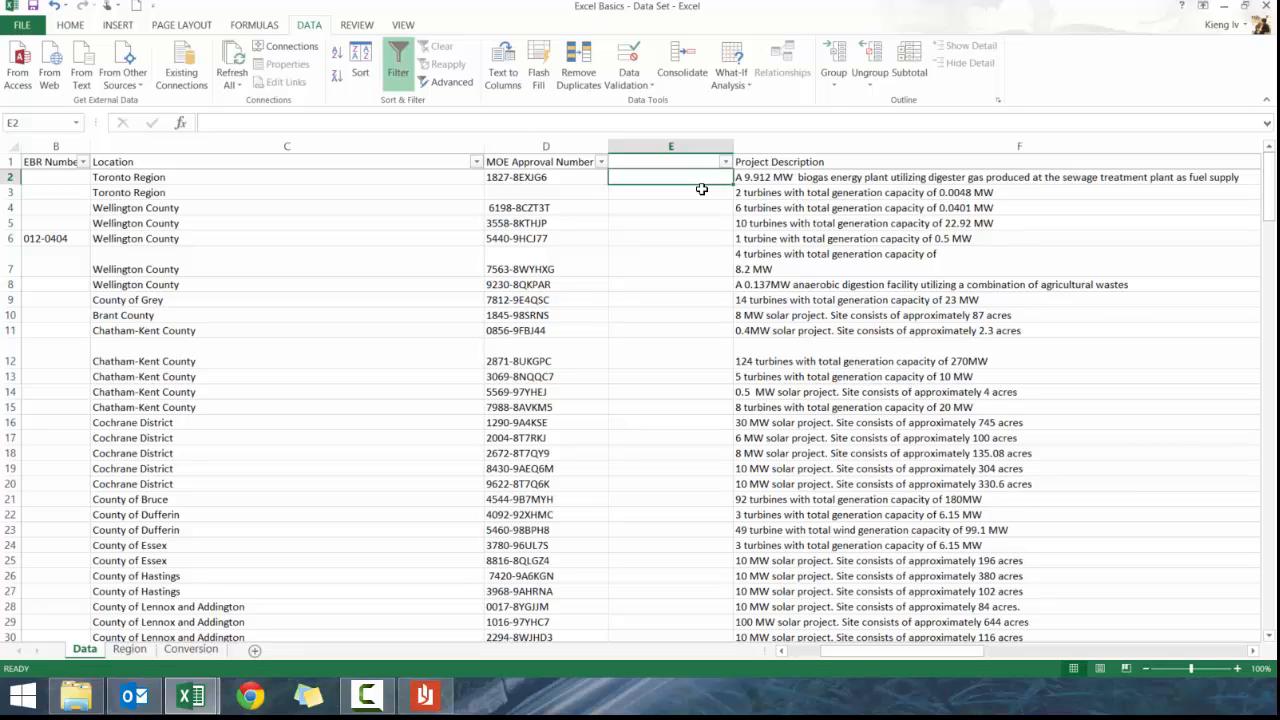
{"action": "type", "text": "=len"}
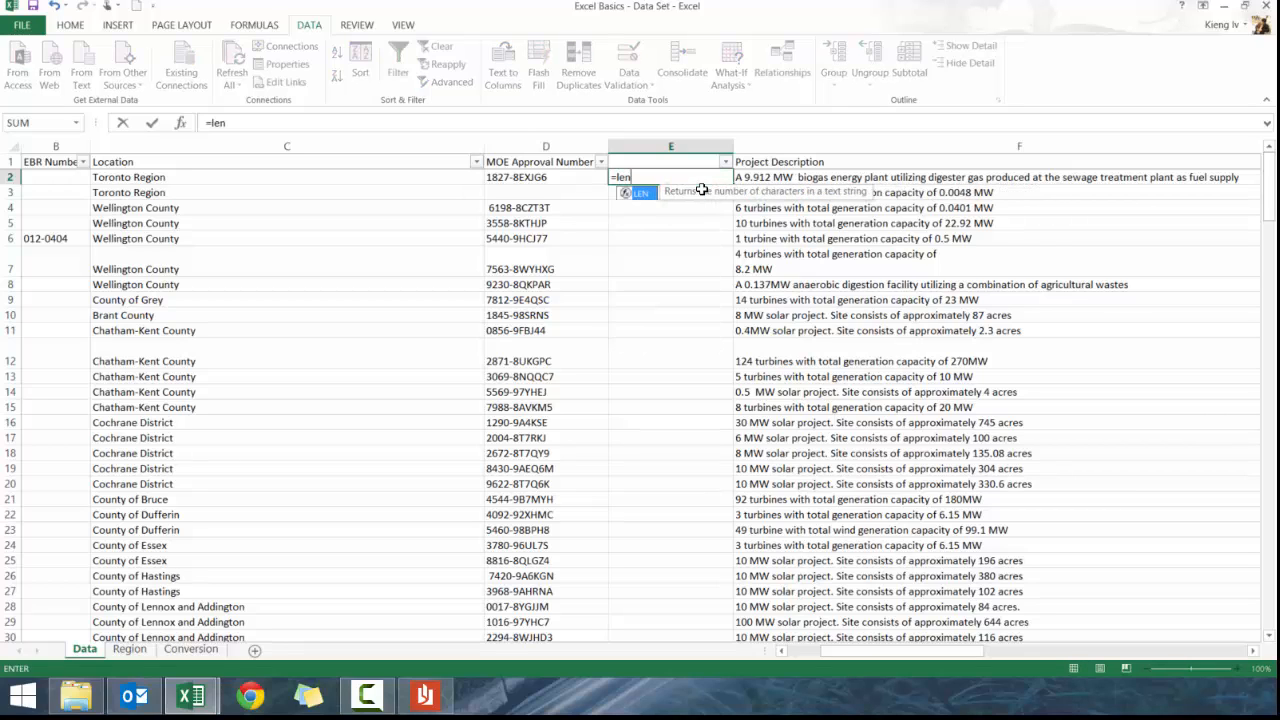
{"action": "type", "text": "("}
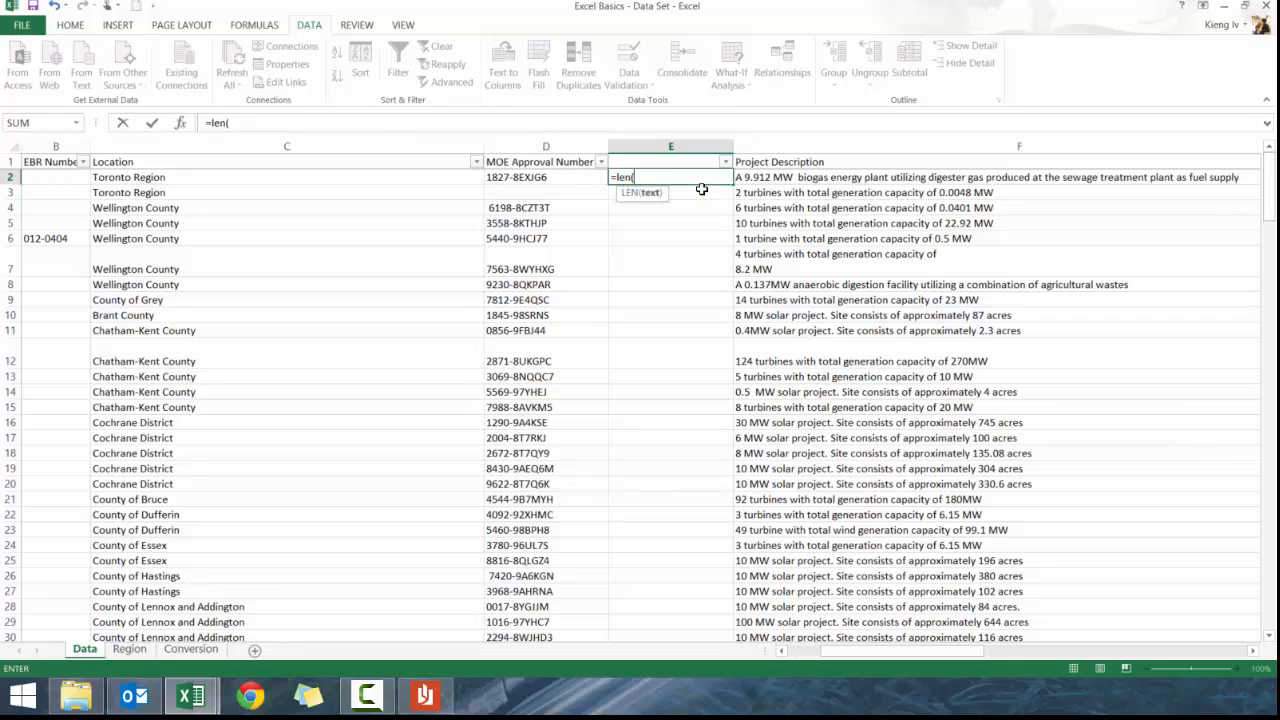
{"action": "left_click", "coordinate": [503, 180]}
{"action": "key", "text": "Return"}
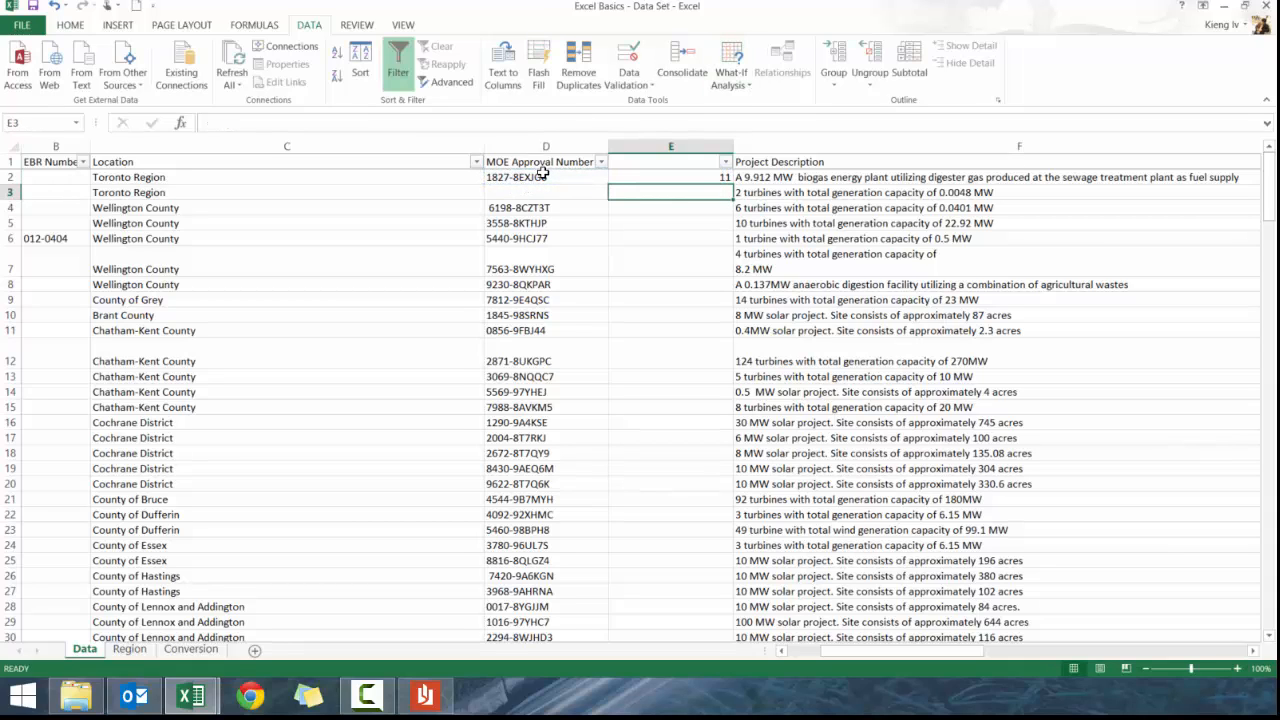
Step: Fill the LEN formula from cell E2 down through all data rows of column E
{"action": "left_click", "coordinate": [722, 175]}
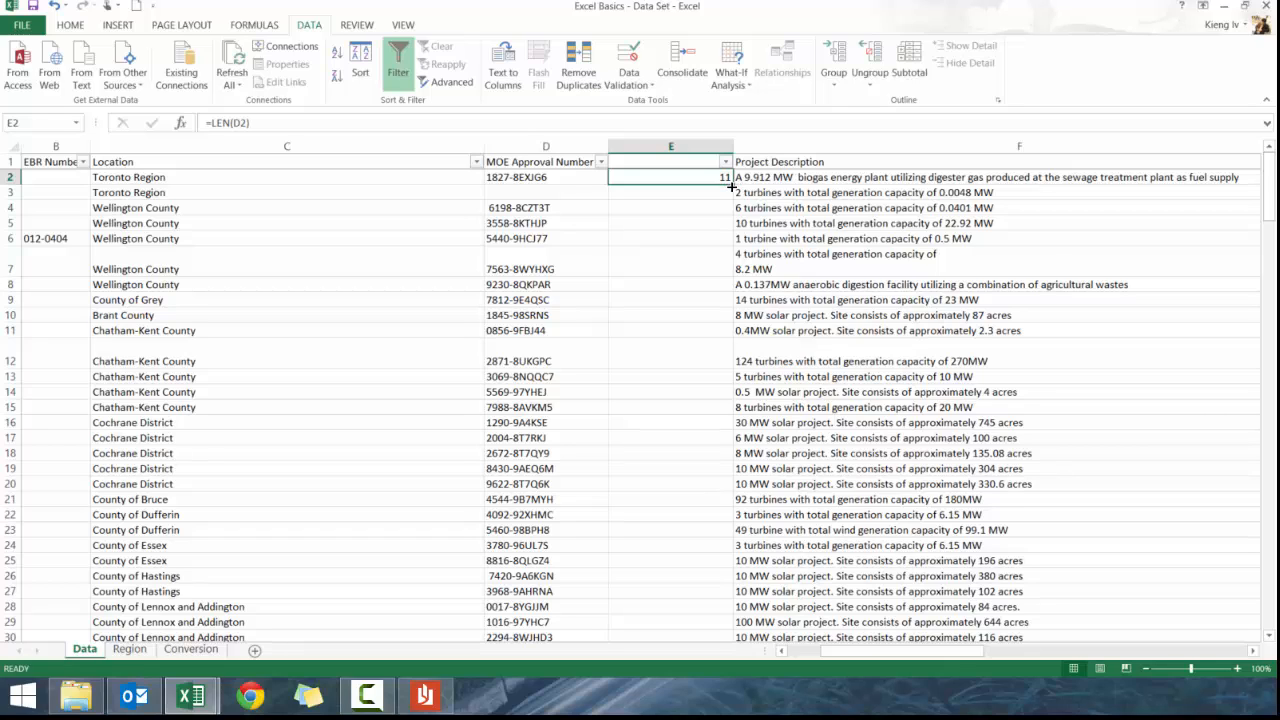
{"action": "double_click", "coordinate": [731, 186]}
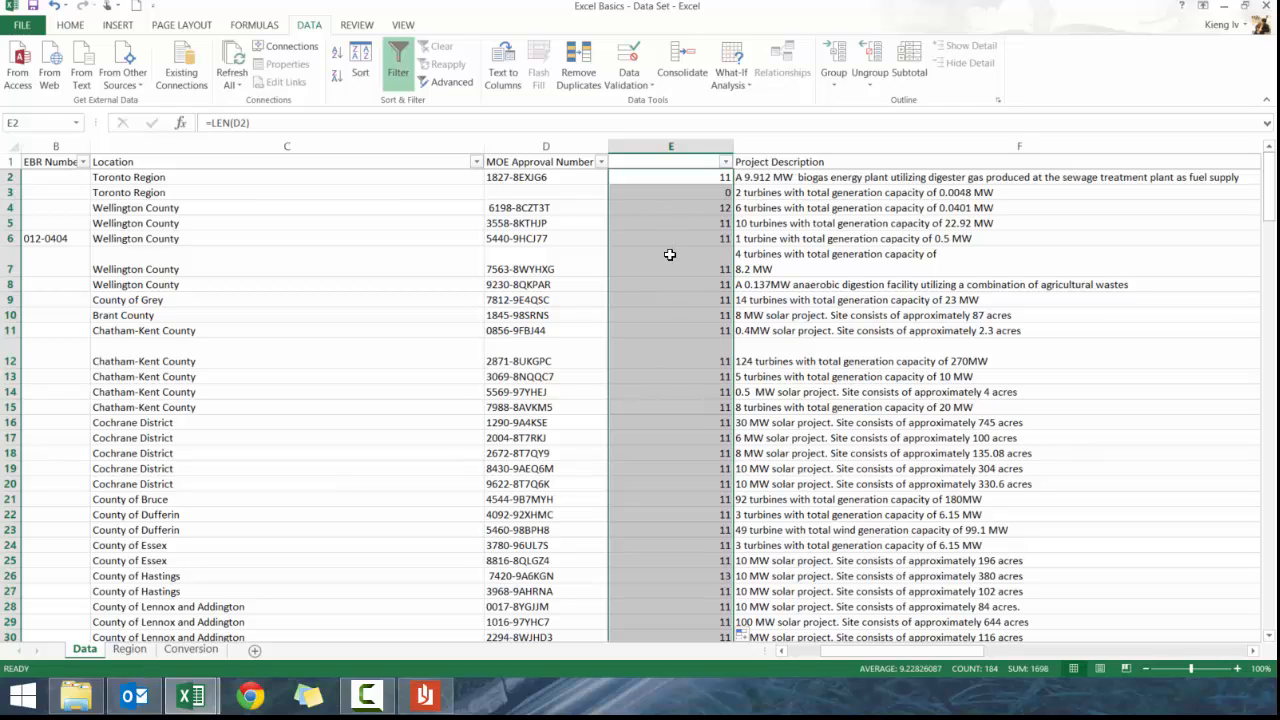
{"action": "scroll", "coordinate": [676, 318], "scroll_direction": "down", "scroll_amount": 1}
{"action": "scroll", "coordinate": [676, 318], "scroll_direction": "down", "scroll_amount": 1}
{"action": "scroll", "coordinate": [677, 332], "scroll_direction": "up", "scroll_amount": 2}
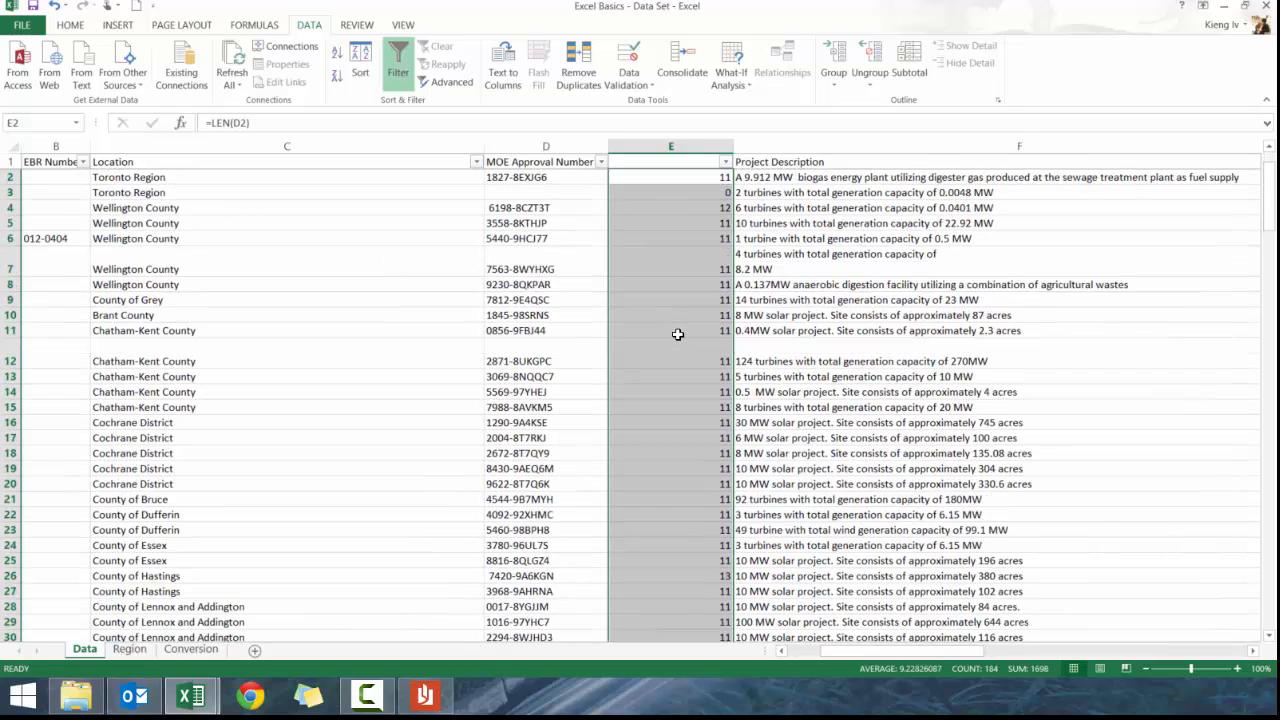
Step: Filter column E to show only the rows with lengths 12 and 13, excluding 0 and 11
{"action": "left_click", "coordinate": [725, 162]}
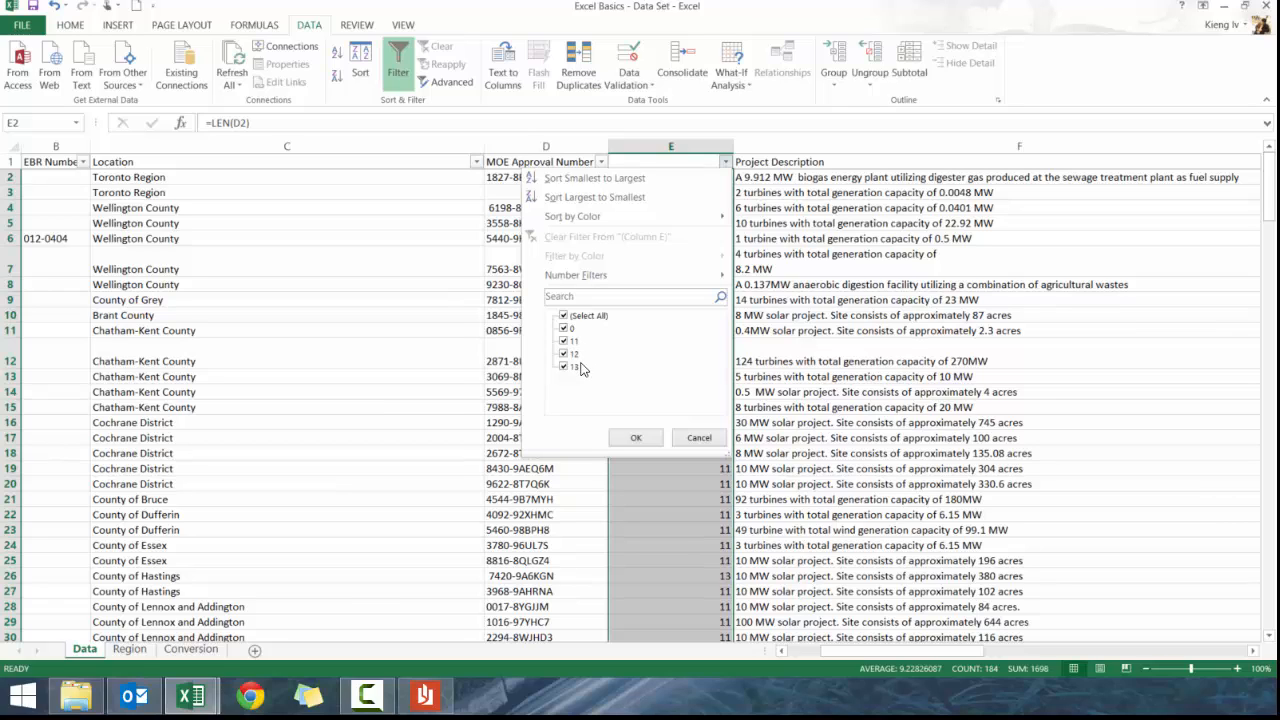
{"action": "left_click", "coordinate": [564, 329]}
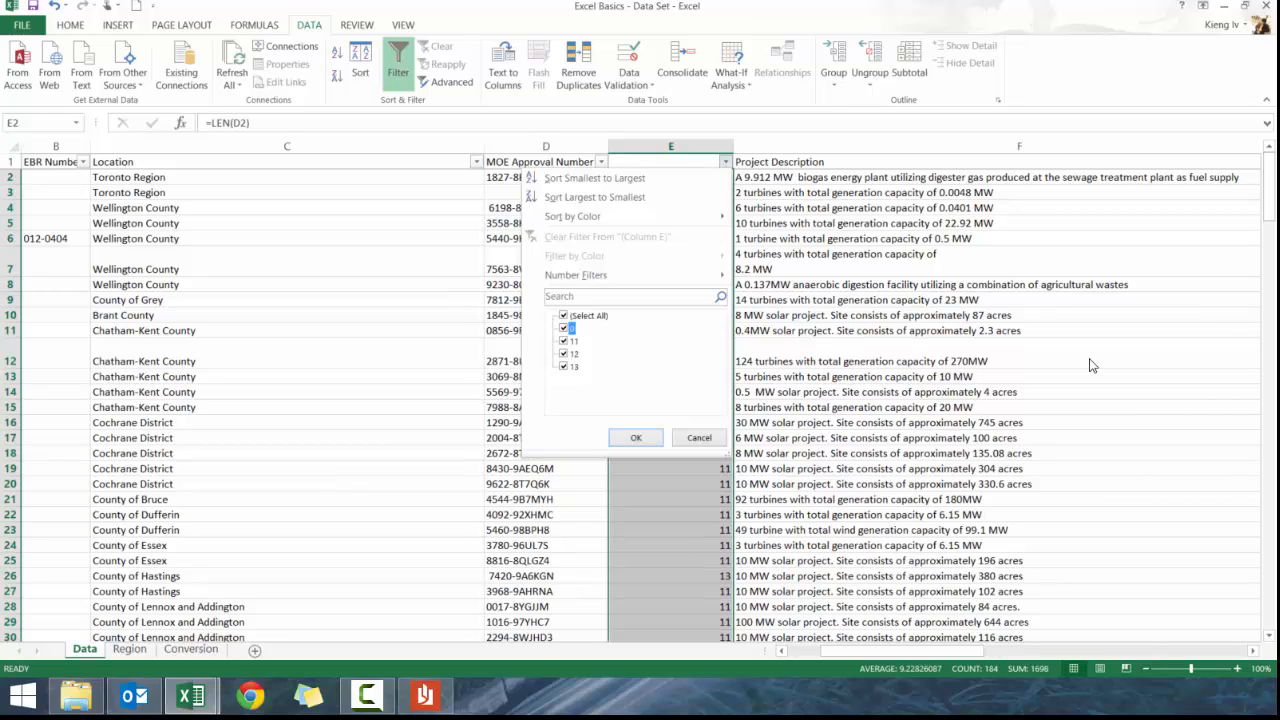
{"action": "left_click", "coordinate": [564, 341]}
{"action": "left_click", "coordinate": [638, 438]}
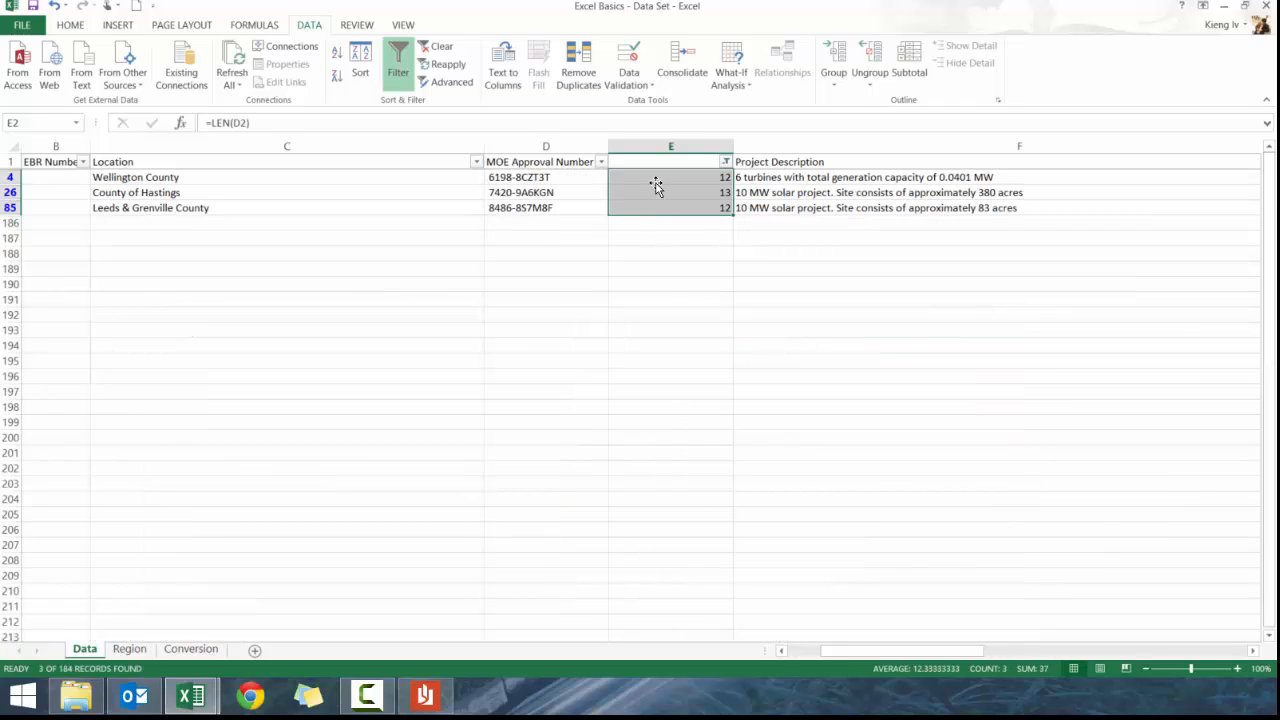
Step: Remove the trailing space from the County of Hastings MOE Approval Number in cell D26
{"action": "left_click", "coordinate": [548, 195]}
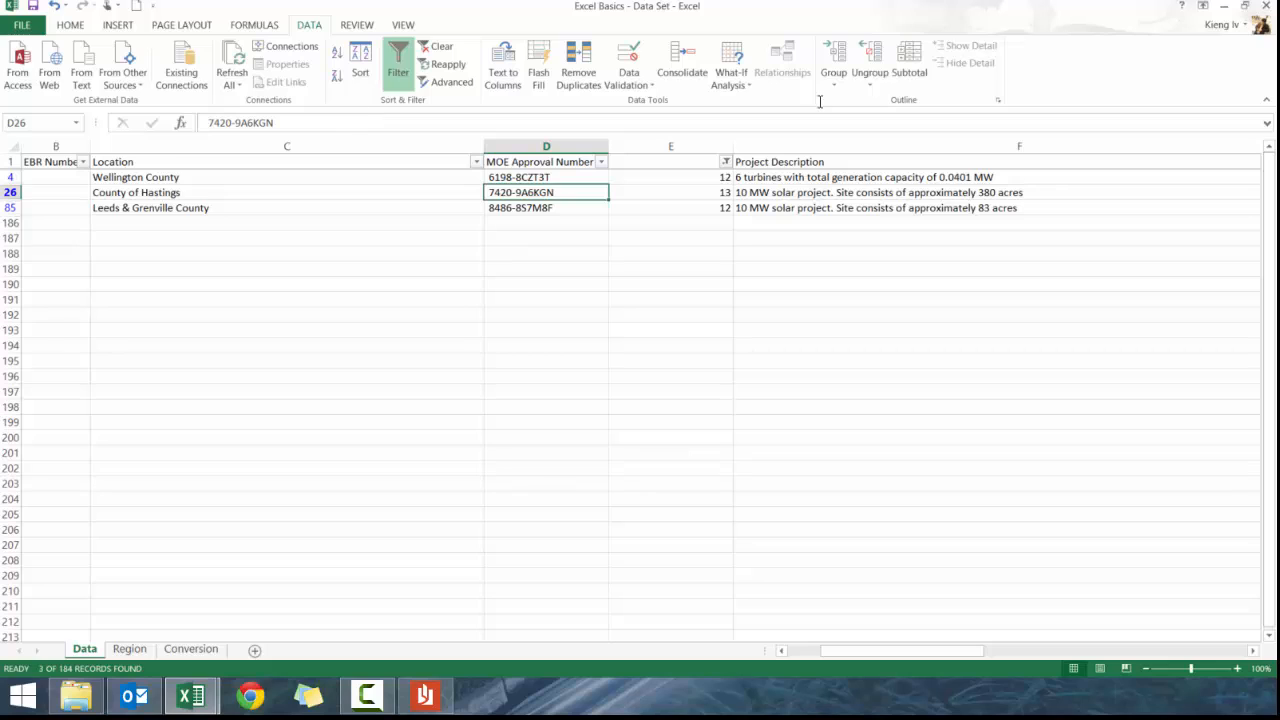
{"action": "left_click", "coordinate": [366, 120]}
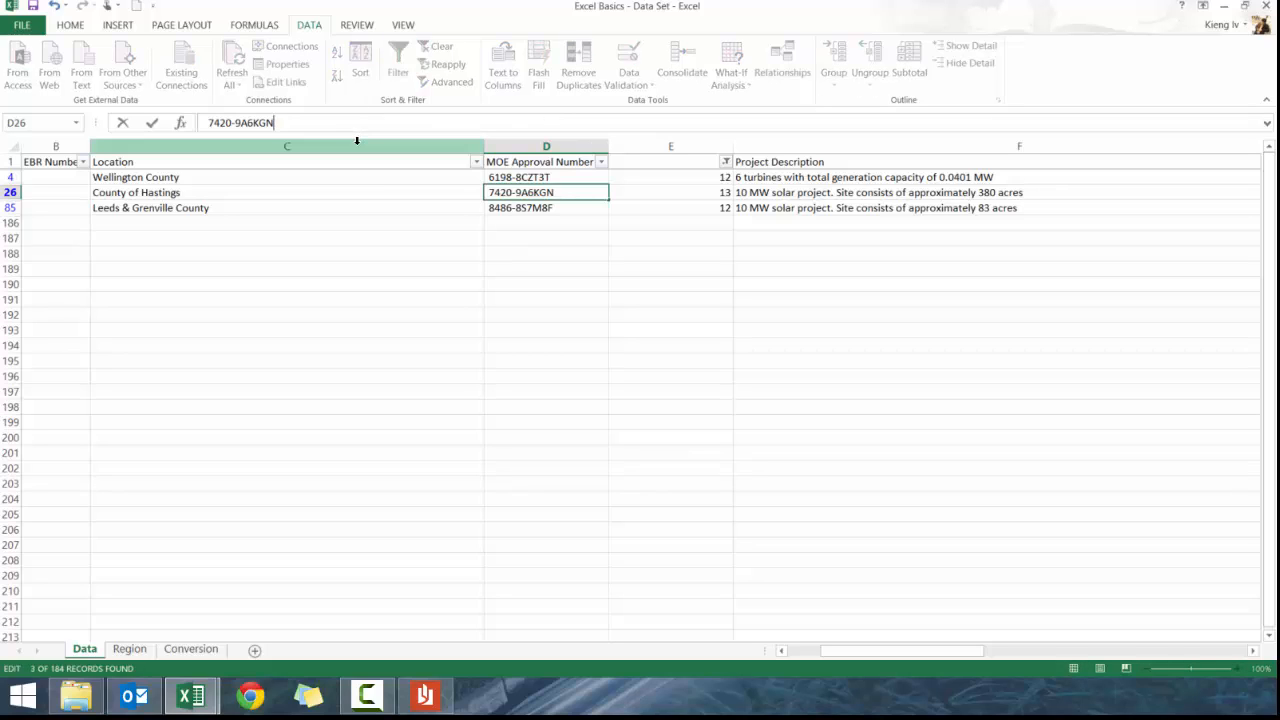
{"action": "key", "text": "Return"}
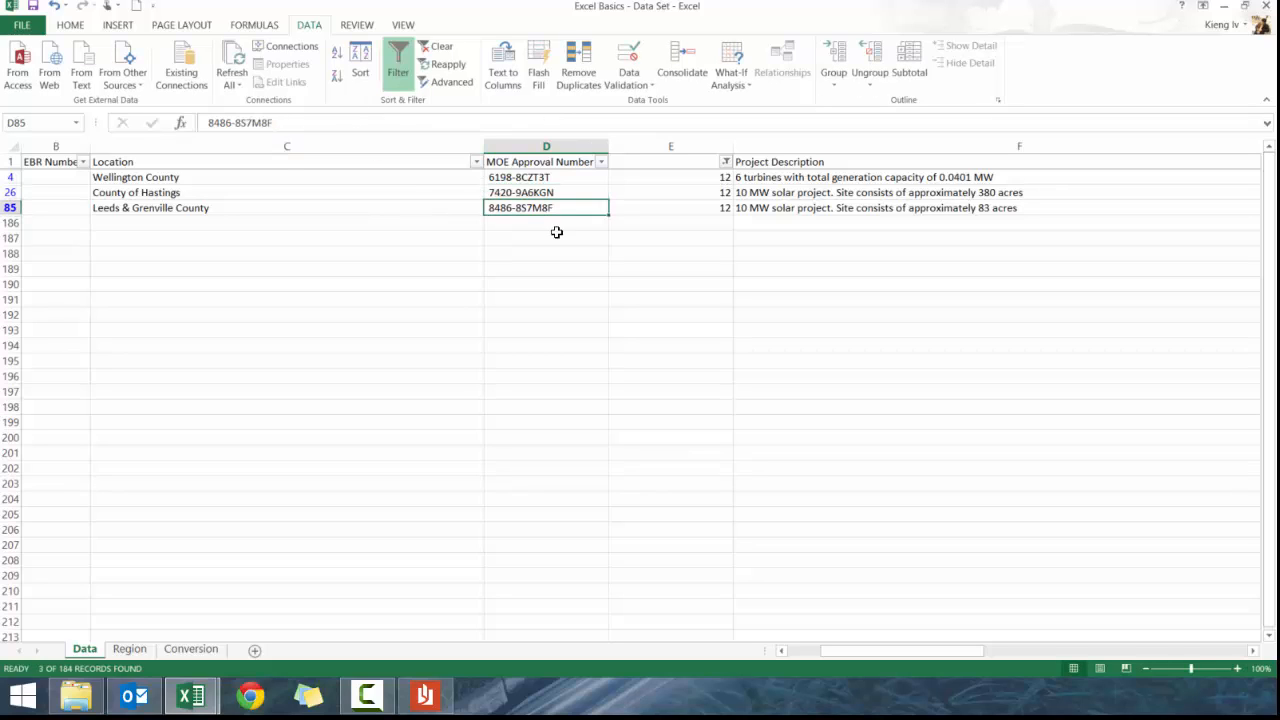
Step: Change the formula in cell E4 to =LEN(TRIM(D4)) so it counts the approval number's characters without stray spaces
{"action": "left_click", "coordinate": [638, 177]}
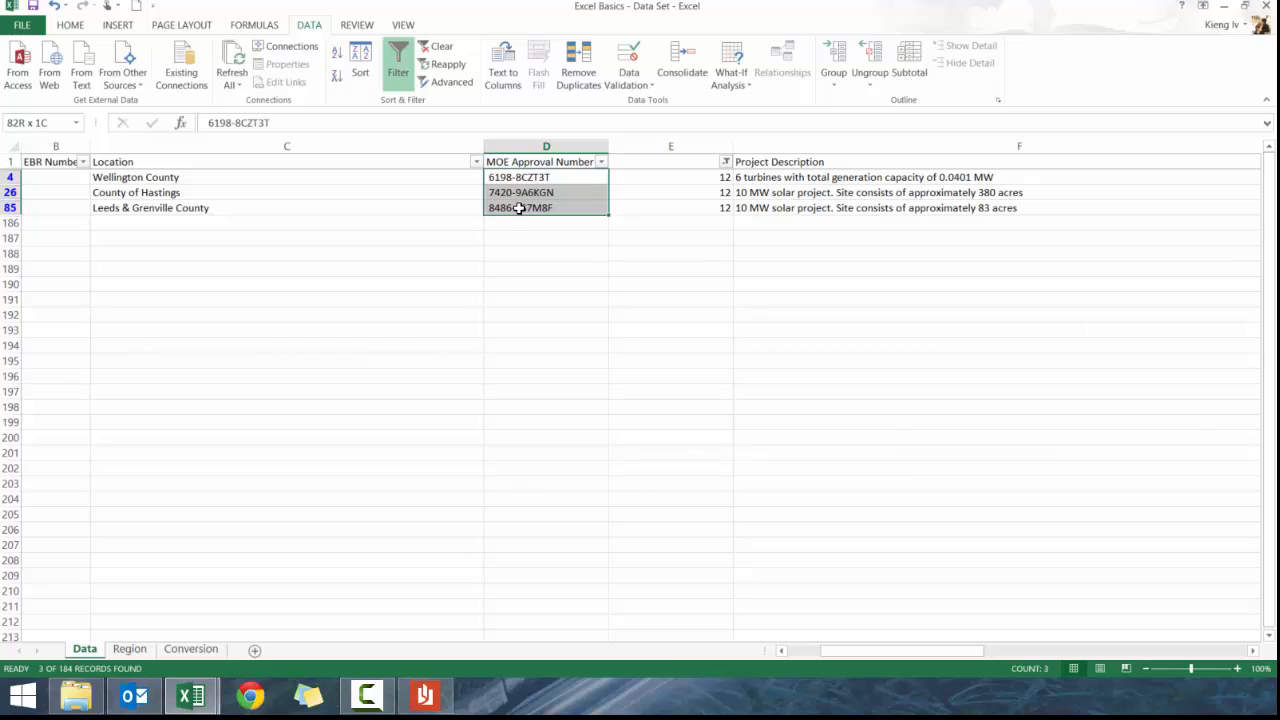
{"action": "key", "text": "Right"}
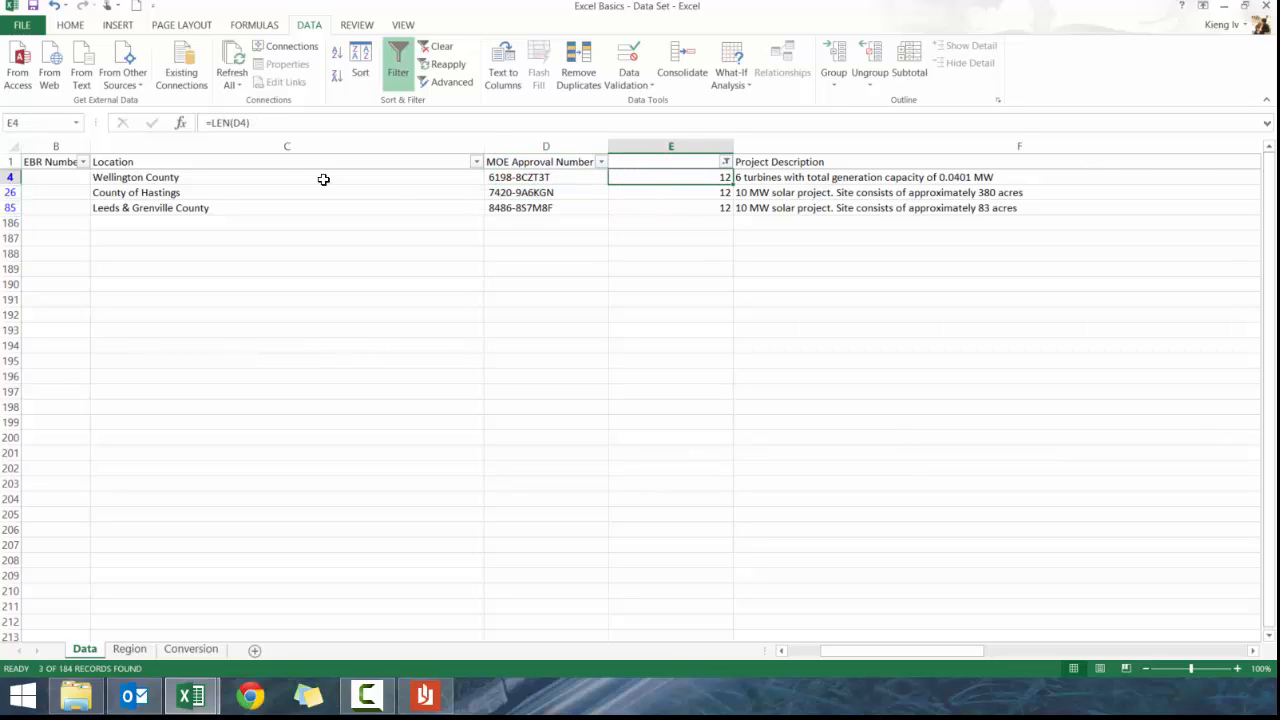
{"action": "left_click", "coordinate": [228, 122]}
{"action": "left_click", "coordinate": [232, 122]}
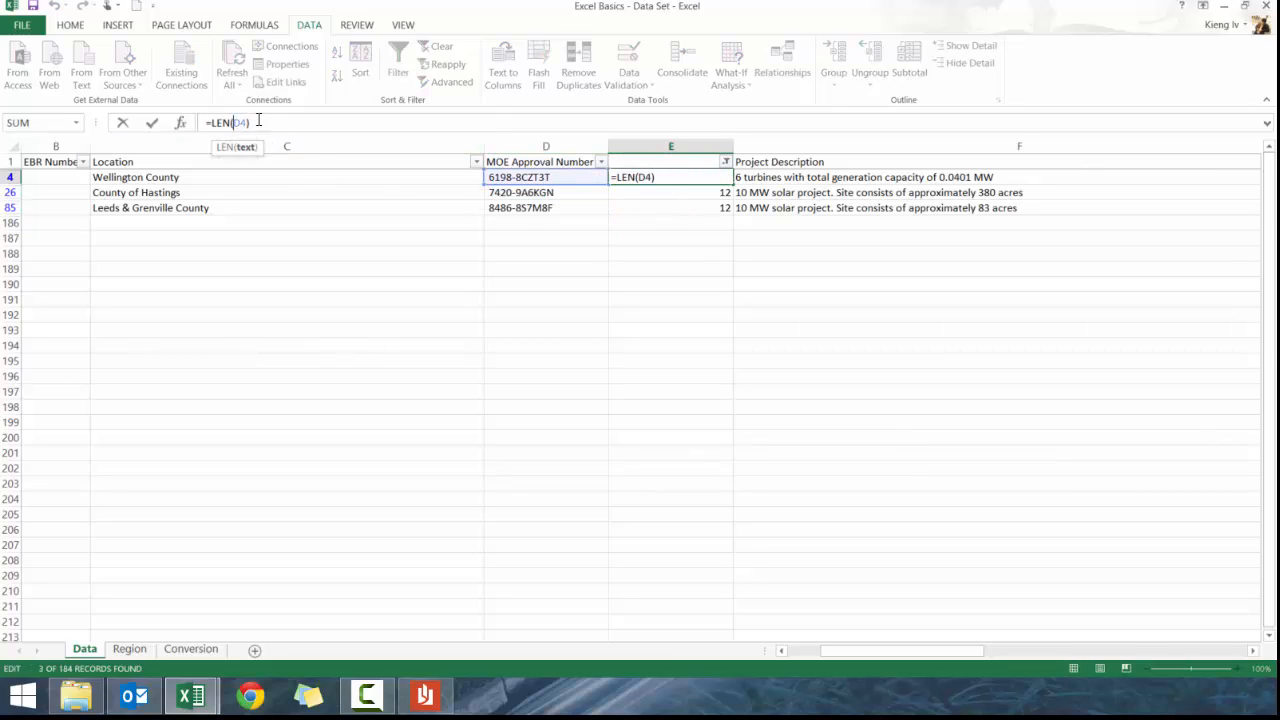
{"action": "type", "text": "t"}
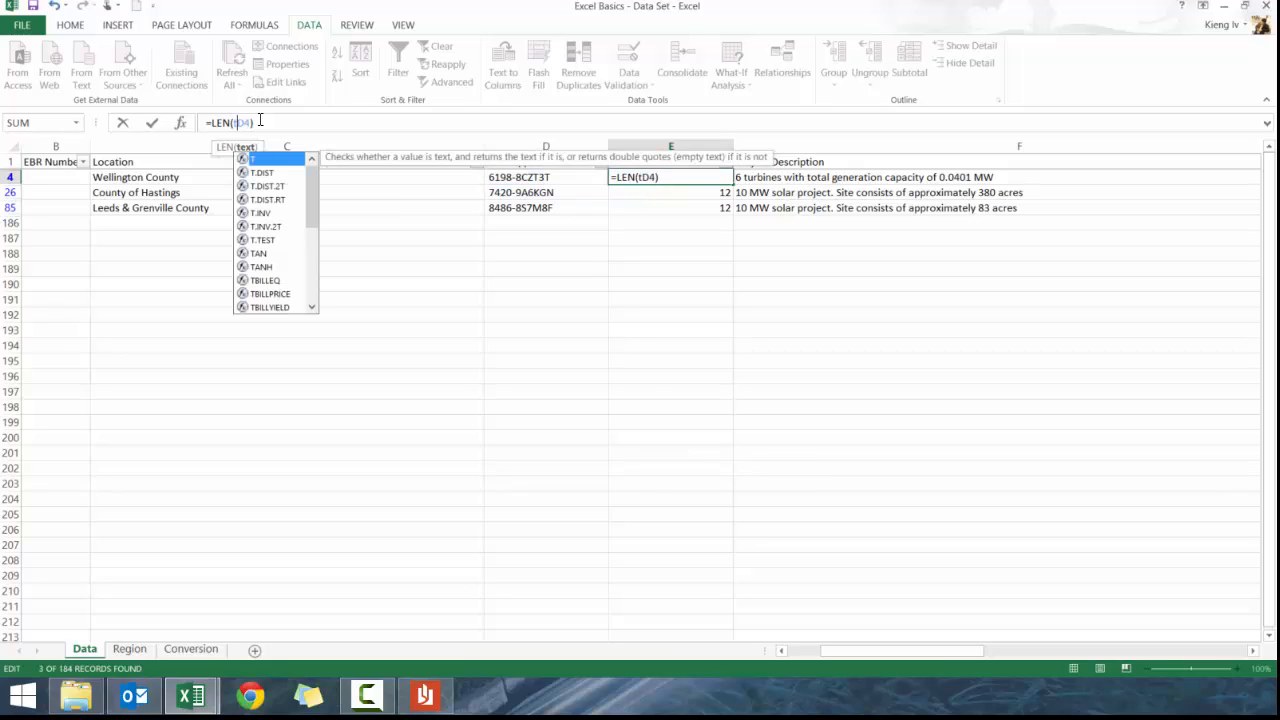
{"action": "key", "text": "BackSpace"}
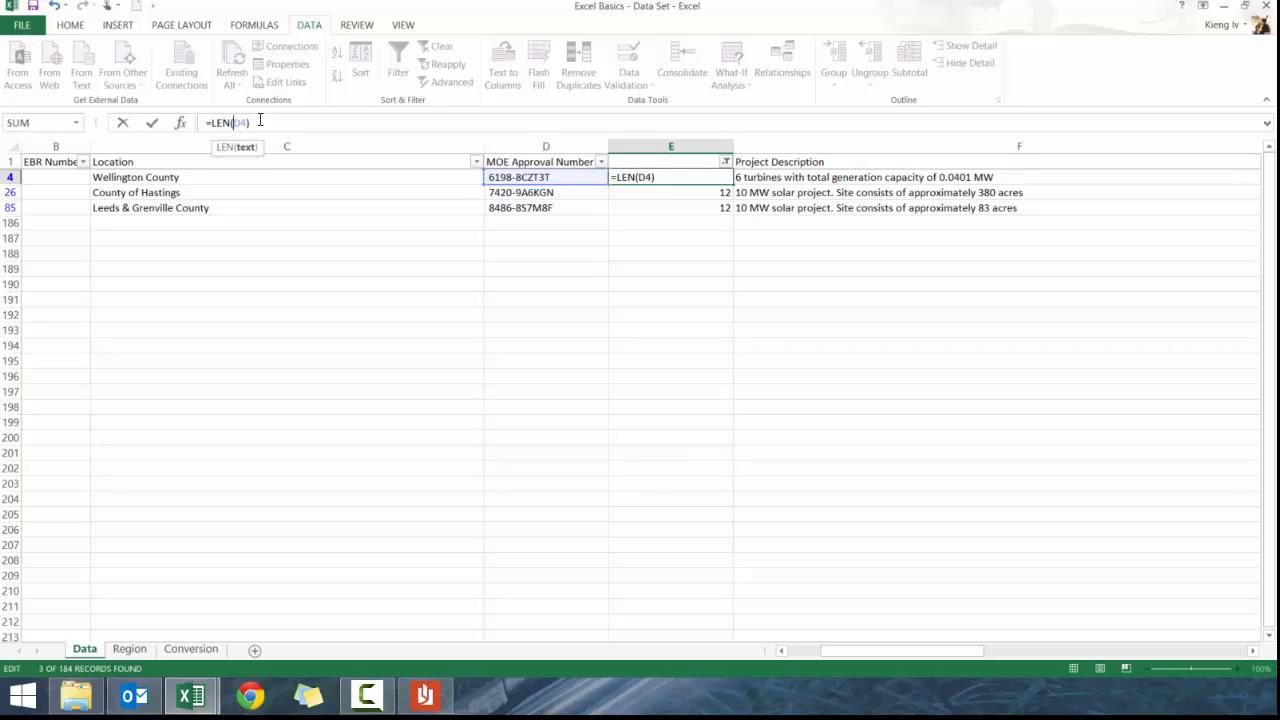
{"action": "type", "text": "trim("}
{"action": "left_click", "coordinate": [260, 121]}
{"action": "type", "text": ")"}
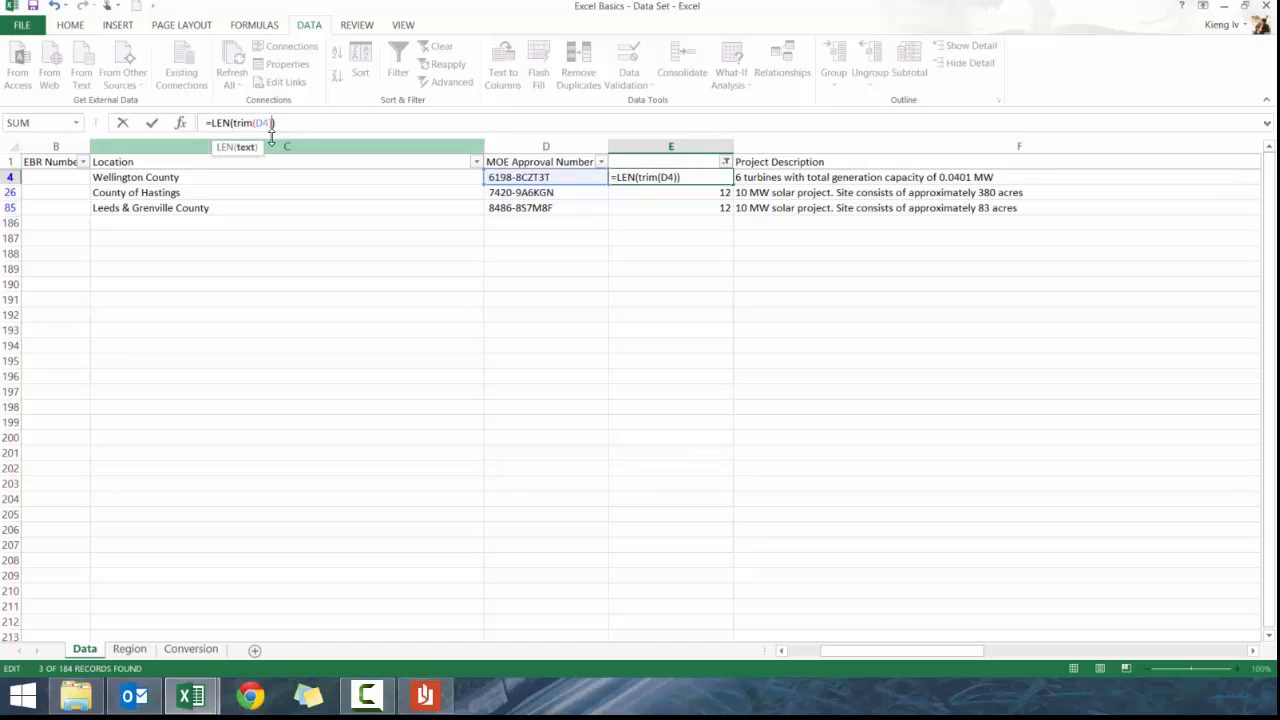
{"action": "left_click_drag", "start_coordinate": [273, 123], "coordinate": [217, 123]}
{"action": "left_click", "coordinate": [238, 123]}
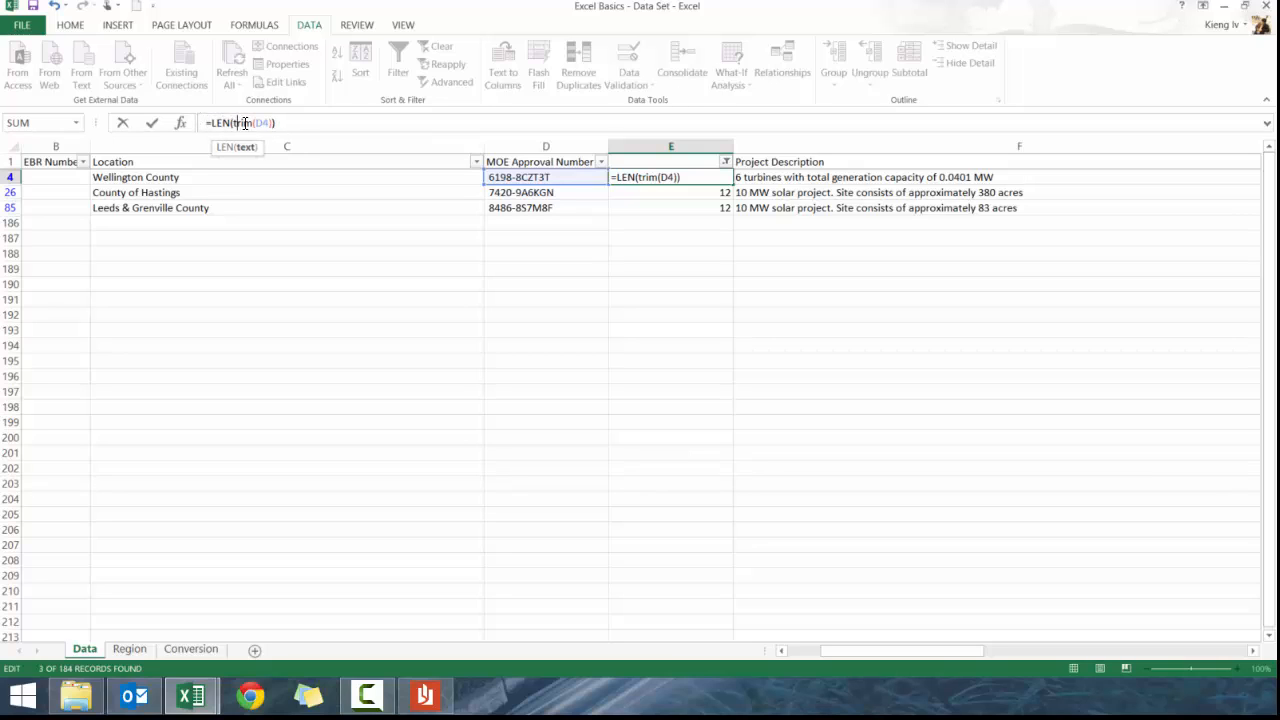
{"action": "key", "text": "ctrl+Return"}
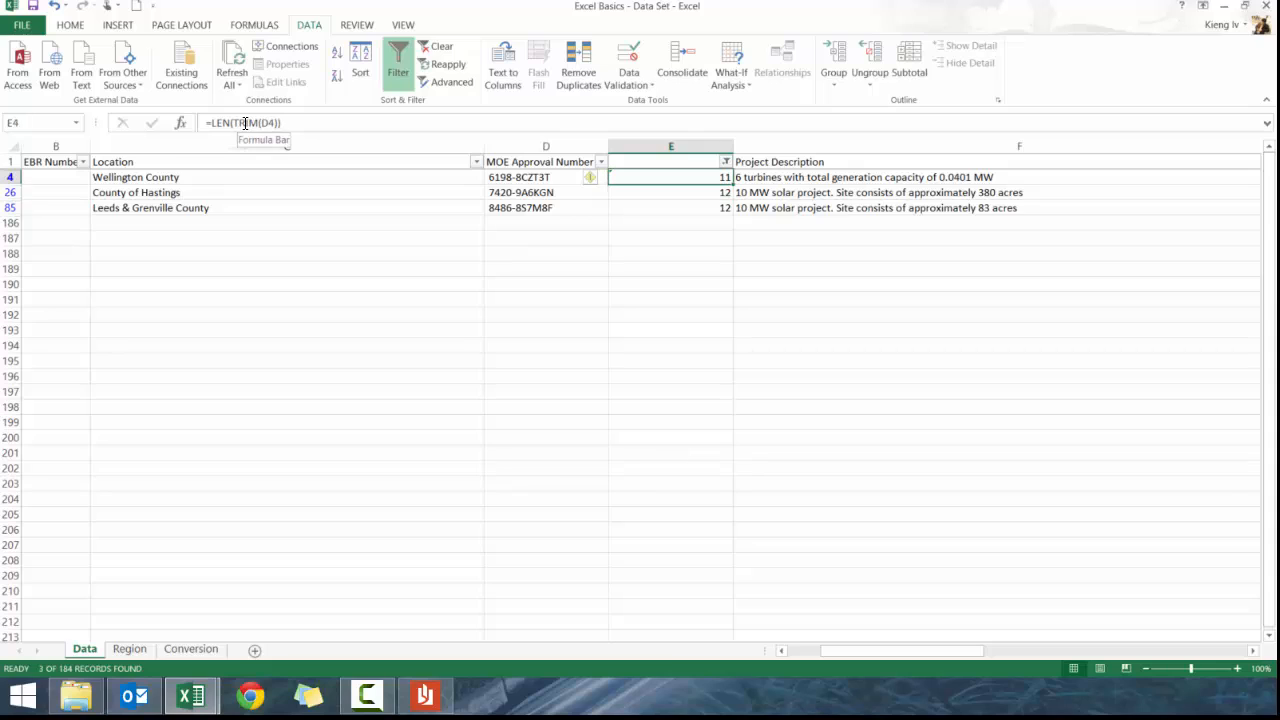
Step: Copy the LEN(TRIM) formula from cell E4 to the County of Hastings row in cell E26
{"action": "key", "text": "ctrl+c"}
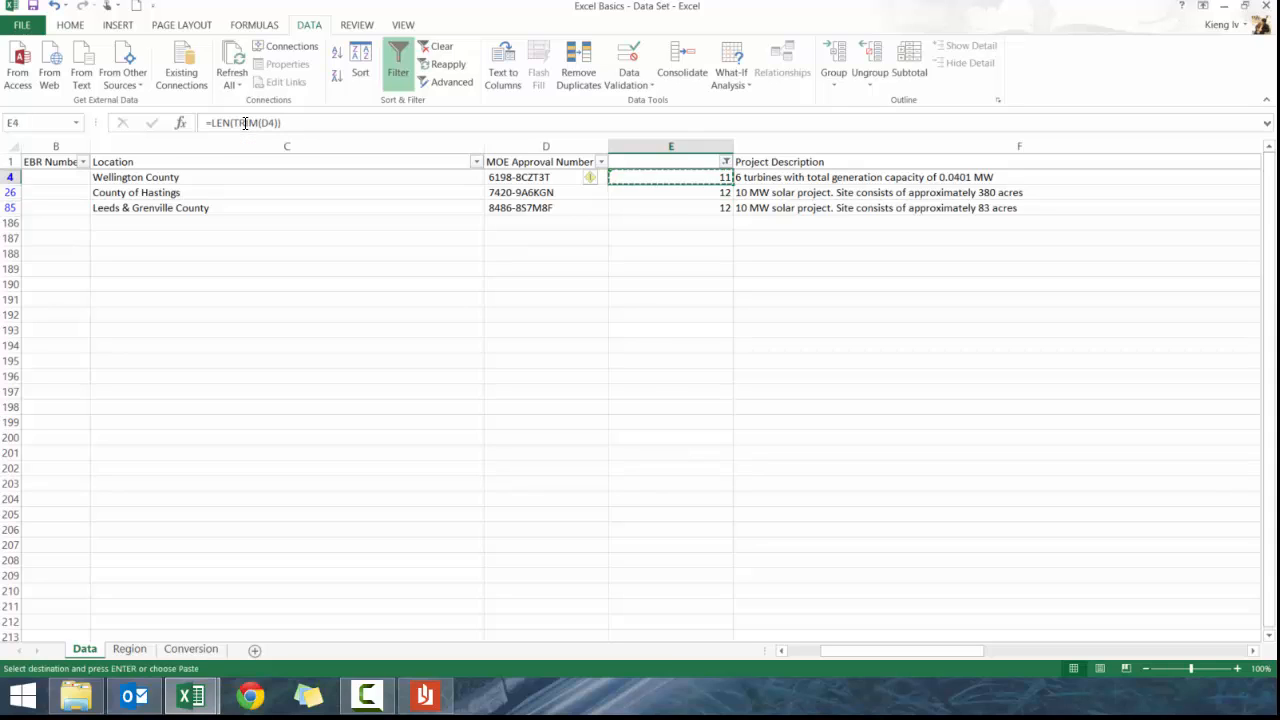
{"action": "key", "text": "Down"}
{"action": "key", "text": "ctrl+v"}
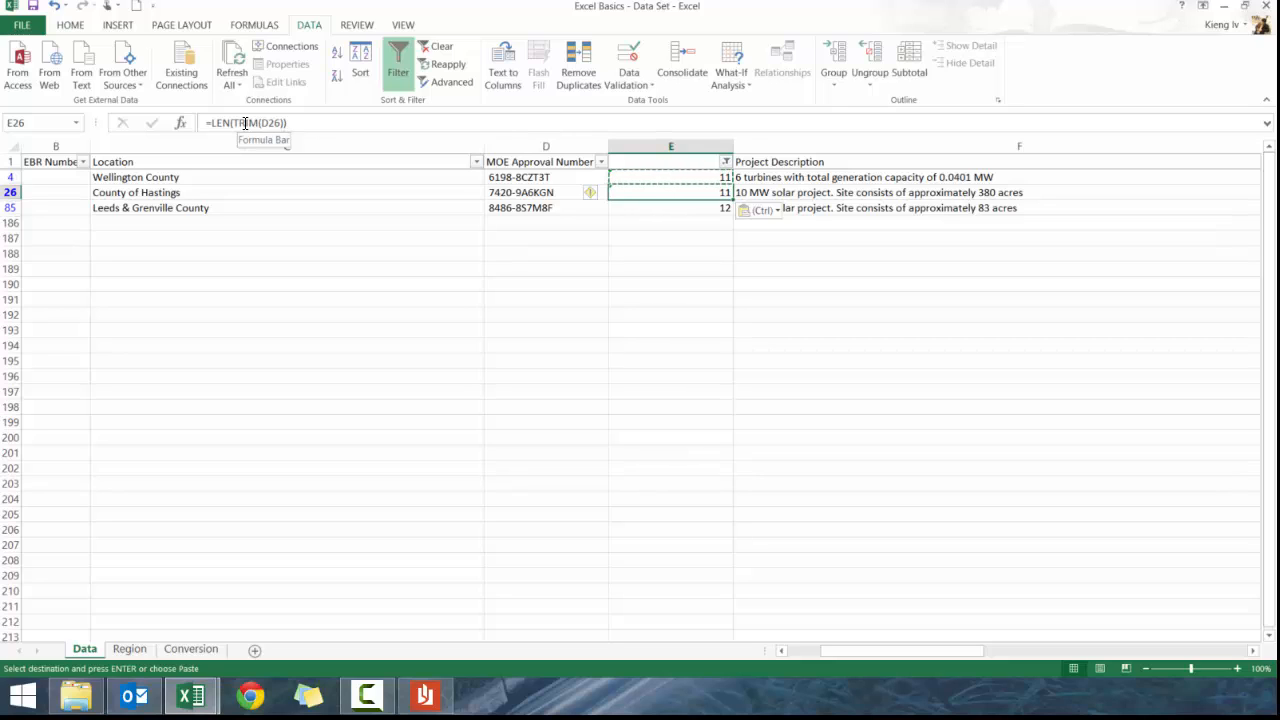
Step: Append five trailing spaces to the Leeds & Grenville County MOE Approval Number in cell D85
{"action": "key", "text": "Down"}
{"action": "key", "text": "Down"}
{"action": "key", "text": "Up"}
{"action": "key", "text": "Left"}
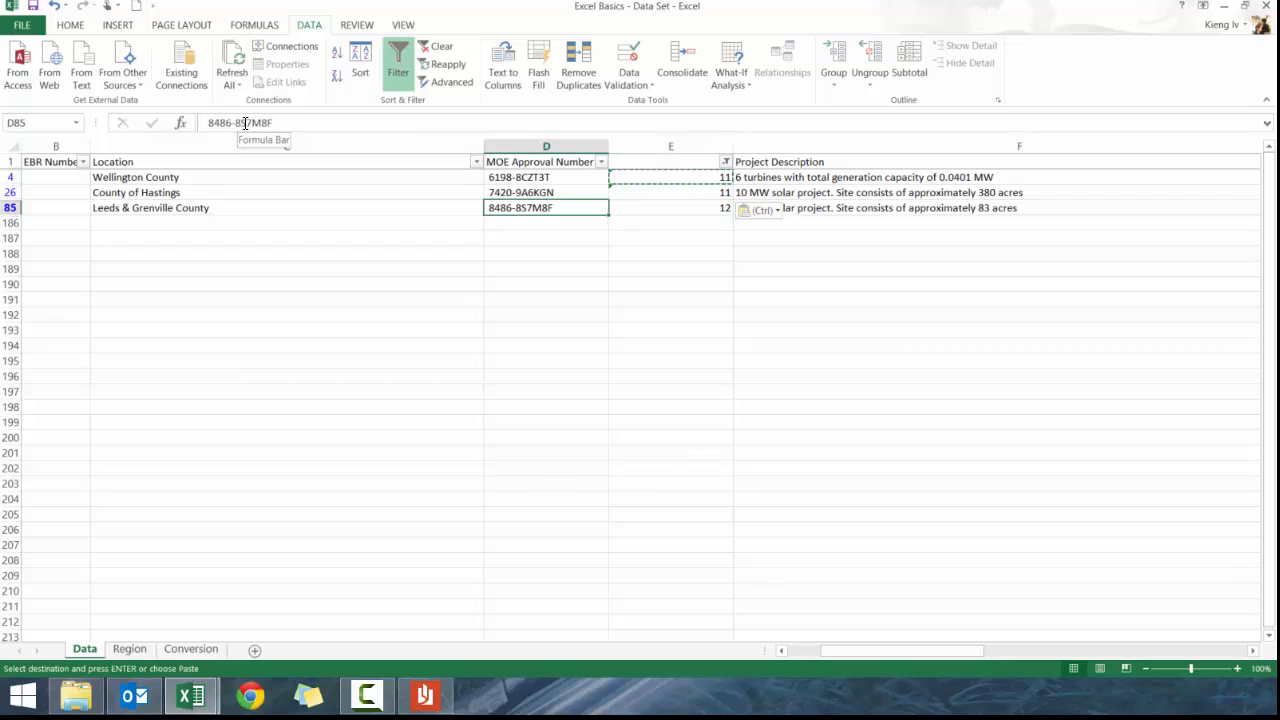
{"action": "left_click", "coordinate": [312, 118]}
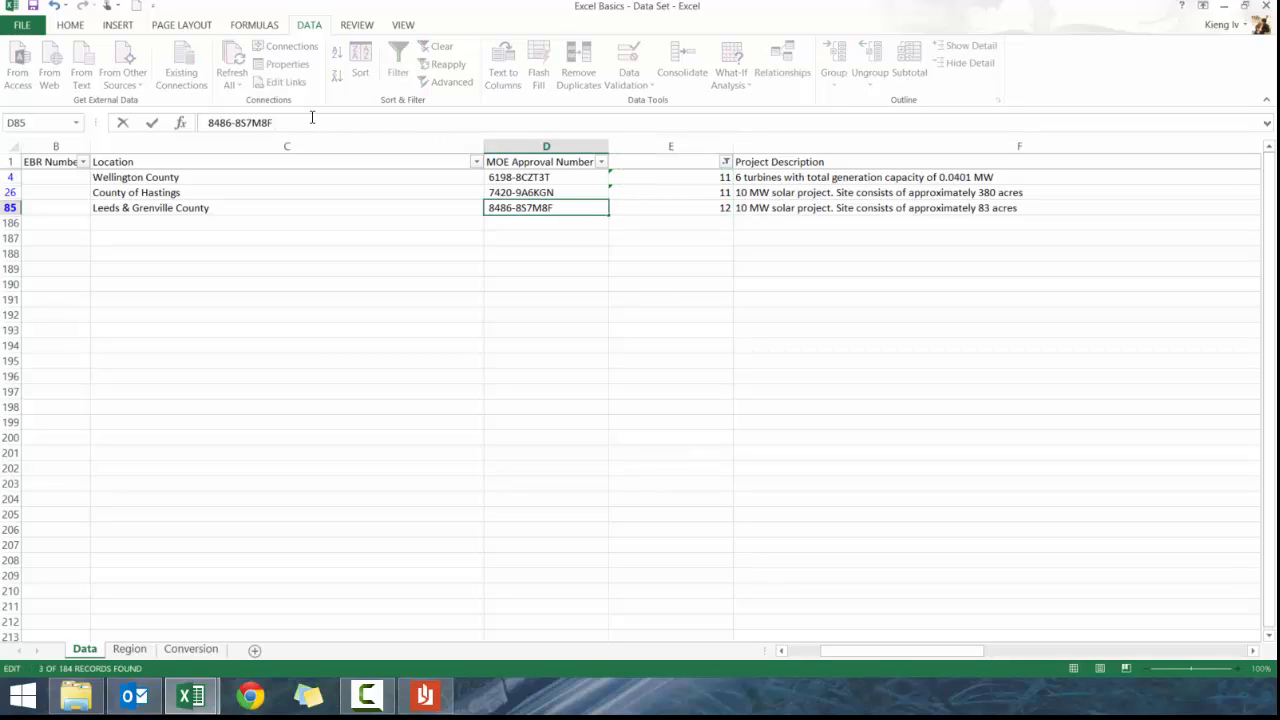
{"action": "key", "text": "Return"}
{"action": "key", "text": "Up"}
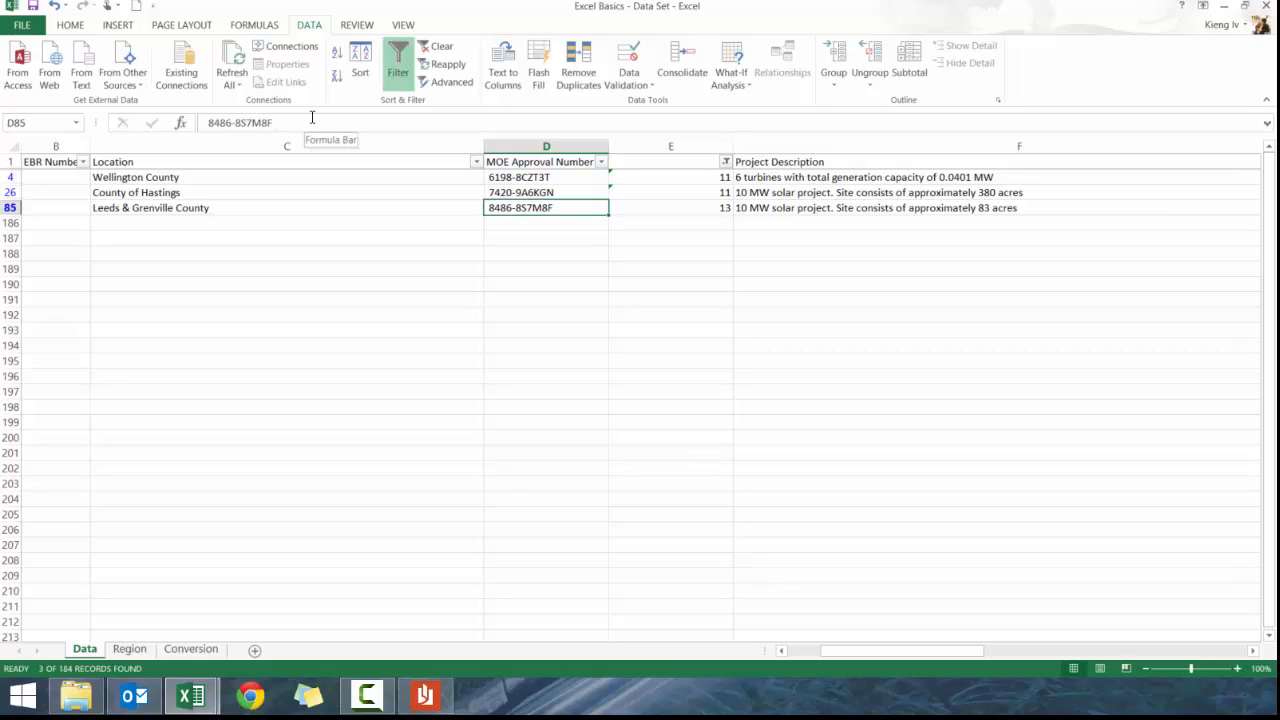
{"action": "left_click", "coordinate": [333, 125]}
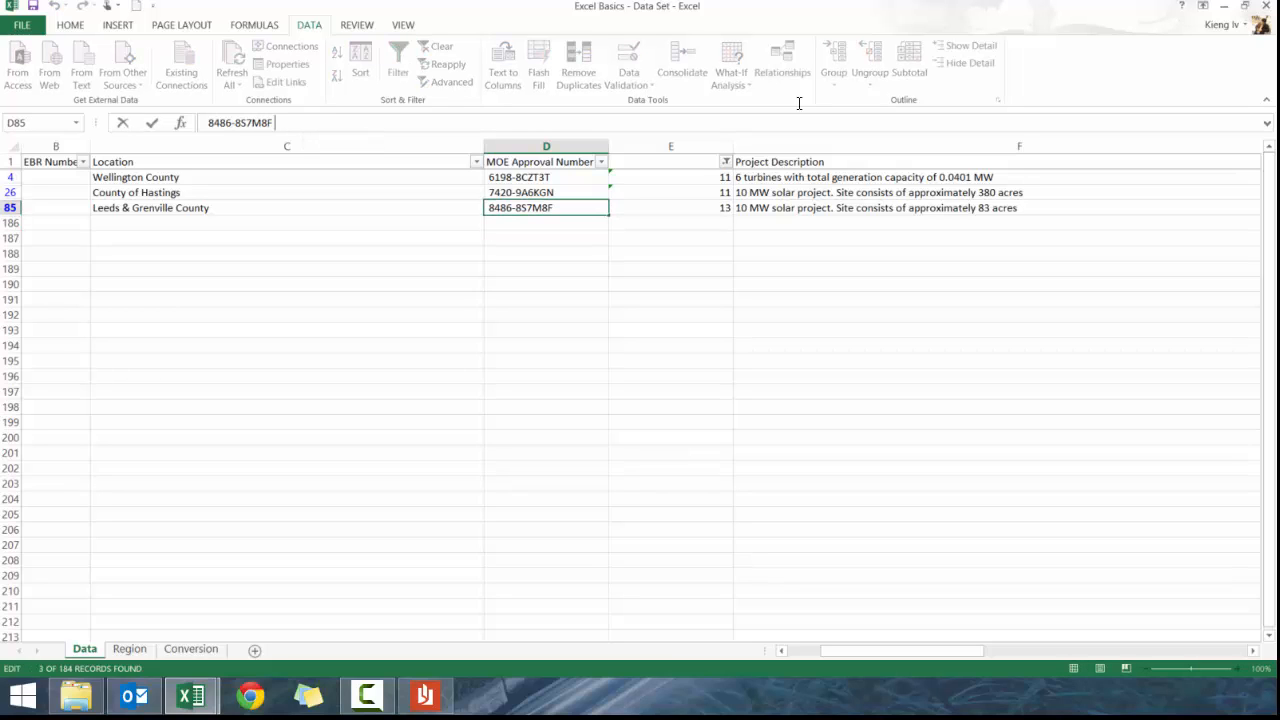
{"action": "key", "text": "Return"}
{"action": "key", "text": "Up"}
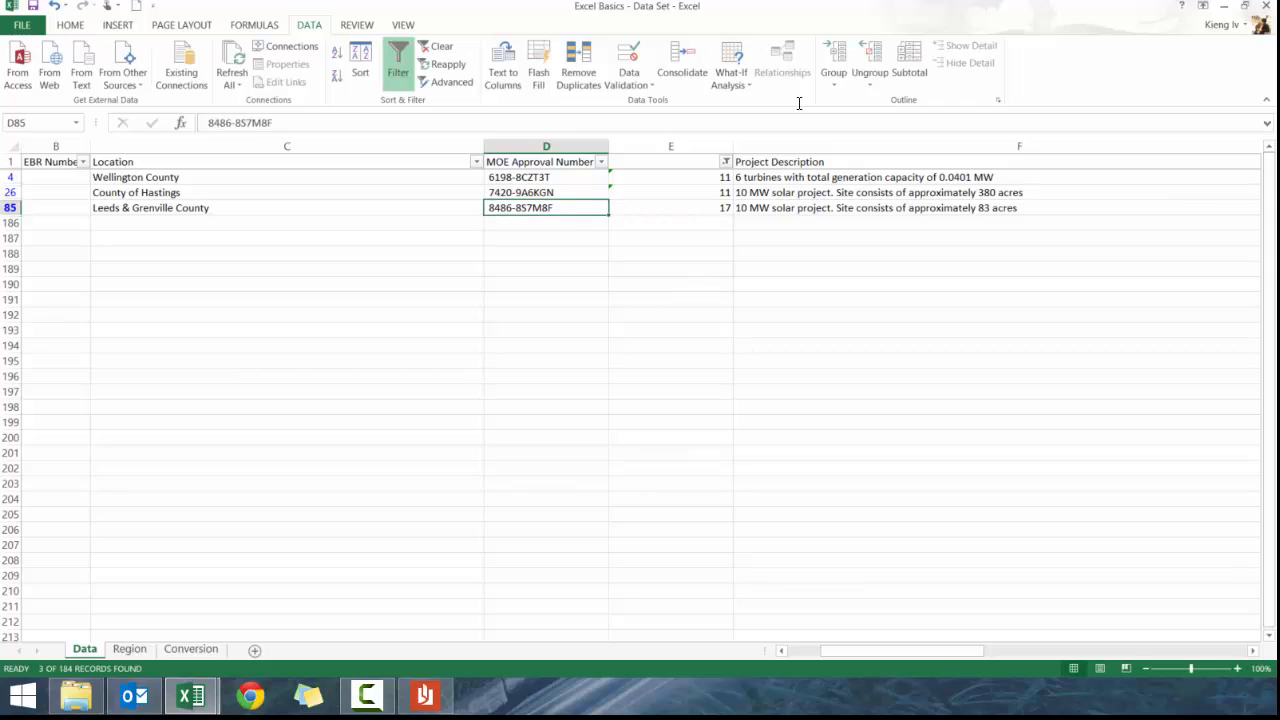
Step: Copy the LEN(TRIM) formula from cell E26 to the Leeds & Grenville County row in cell E85
{"action": "key", "text": "Right"}
{"action": "key", "text": "Up"}
{"action": "key", "text": "ctrl+c"}
{"action": "key", "text": "Down"}
{"action": "key", "text": "ctrl+v"}
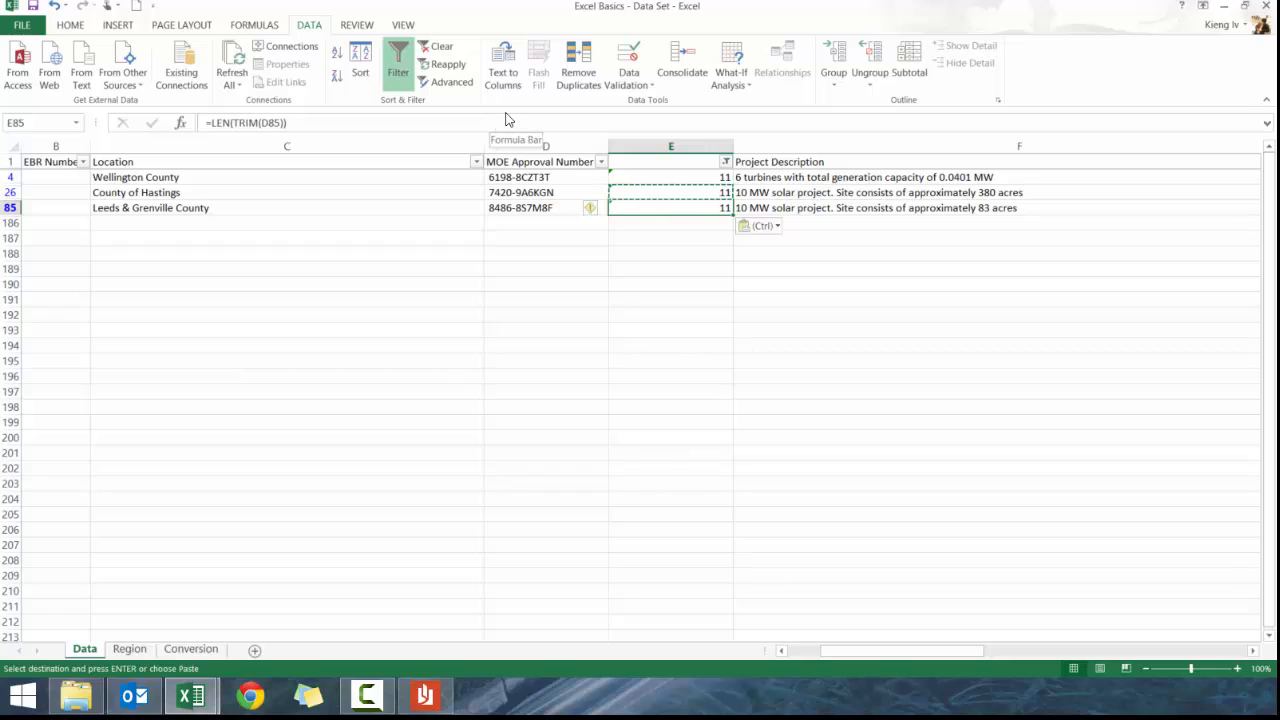
Step: Clear the filter to show all records and delete the contents of column E
{"action": "key", "text": "alt+a"}
{"action": "key", "text": "c"}
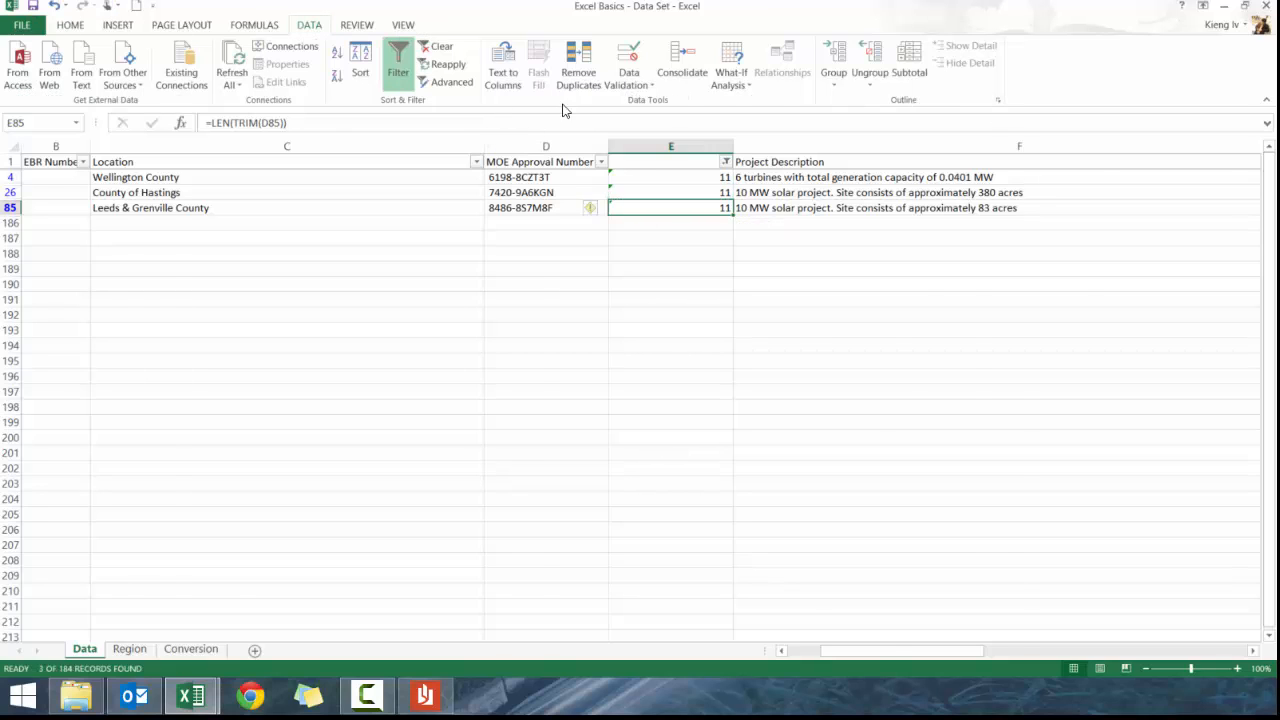
{"action": "left_click", "coordinate": [699, 141]}
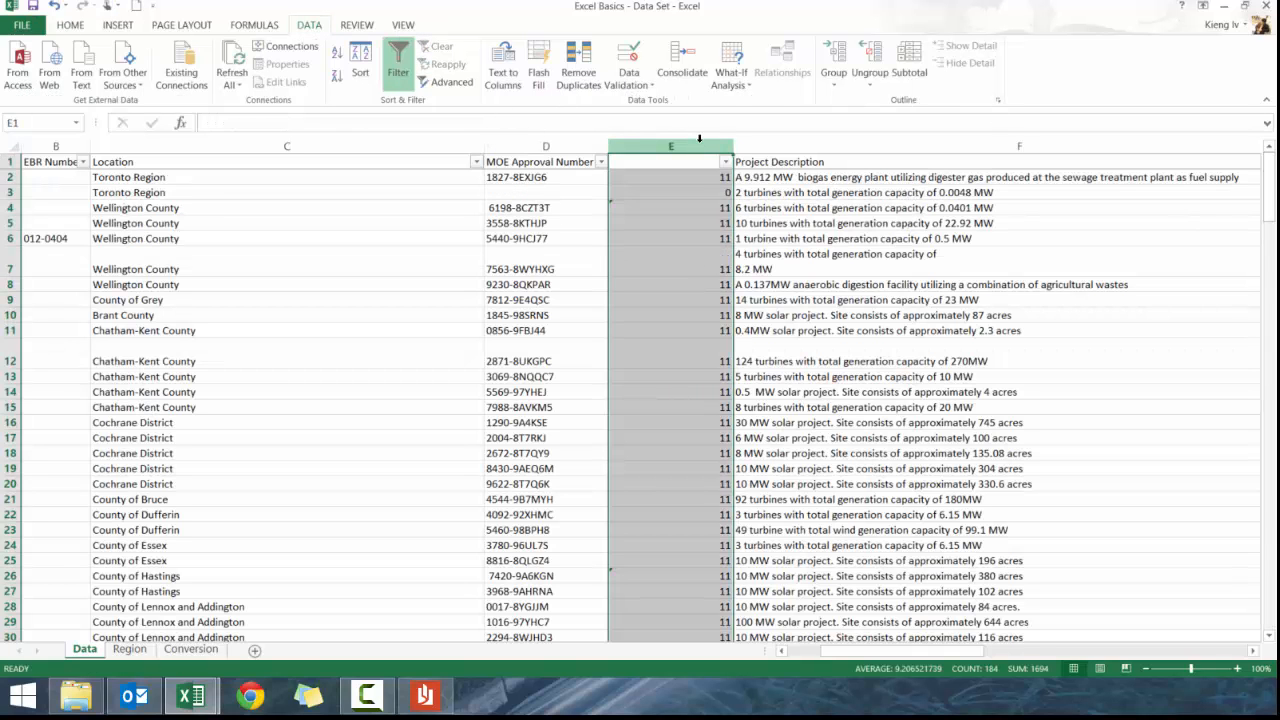
{"action": "key", "text": "Delete"}
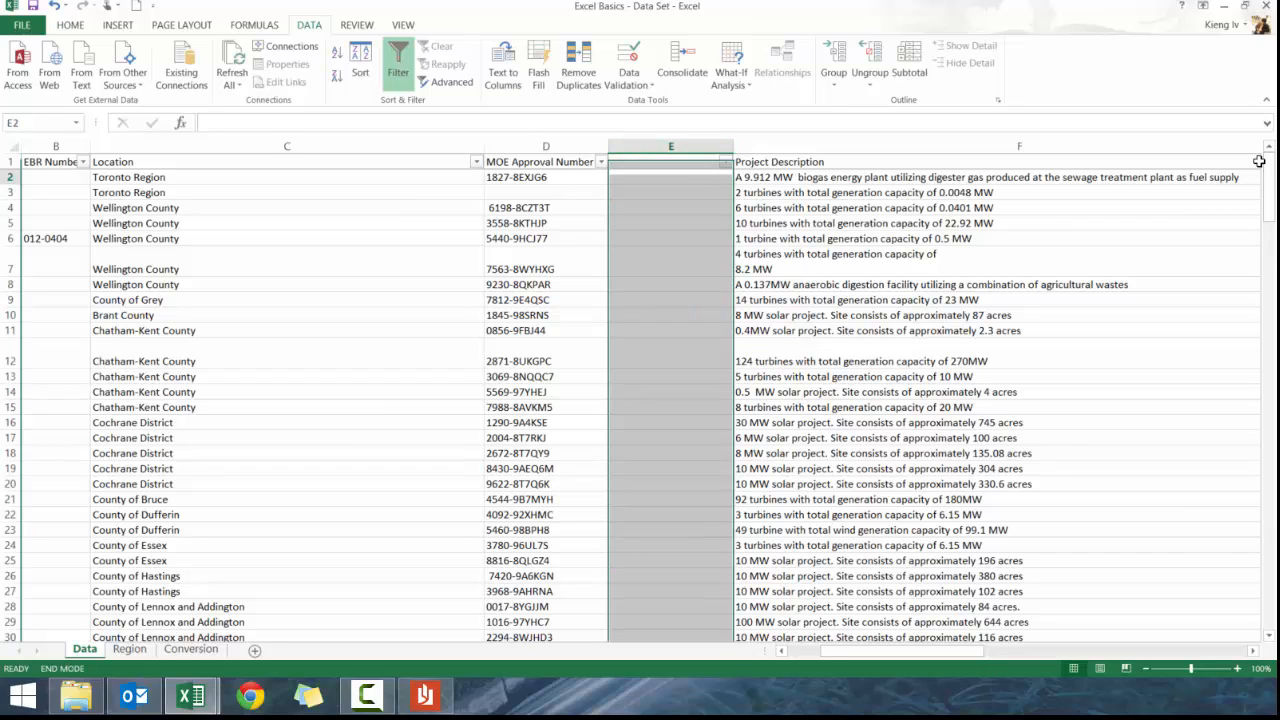
Step: Enter =LEFT(D2,4) in cell E2 to extract the first four characters, and compare with the approval number in D2
{"action": "key", "text": "Down"}
{"action": "key", "text": "End"}
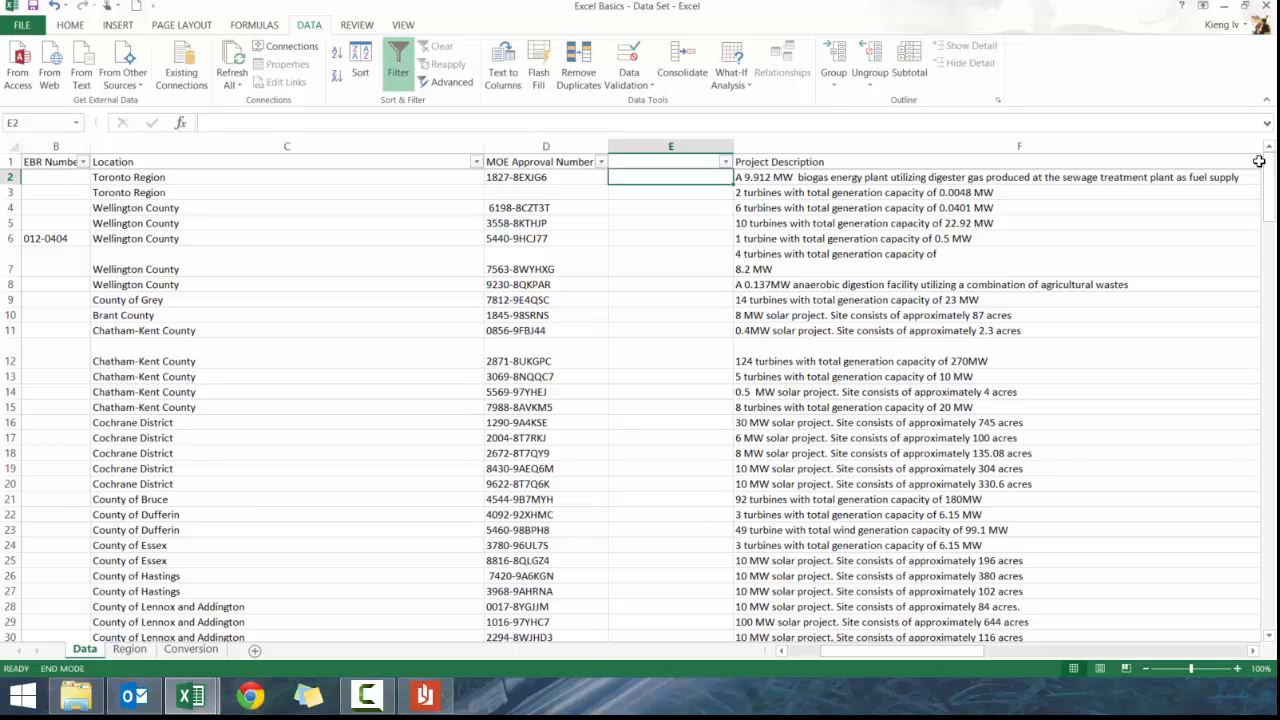
{"action": "type", "text": "="}
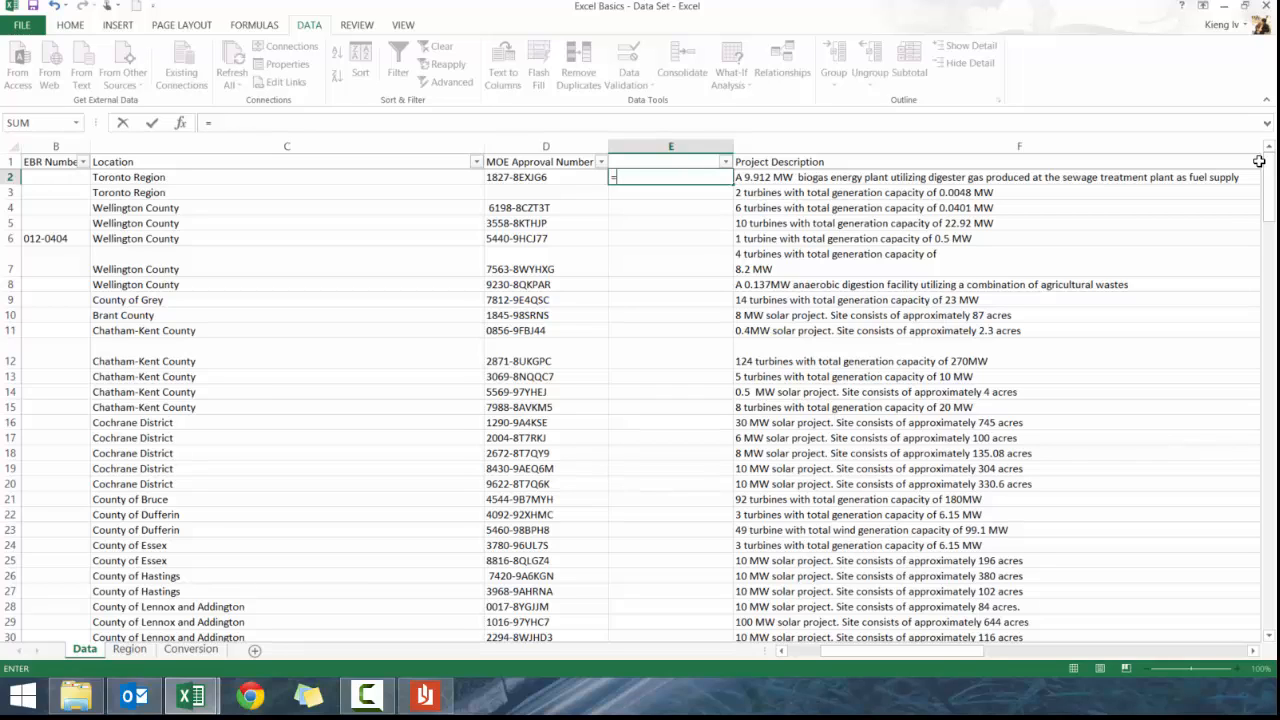
{"action": "type", "text": "lef"}
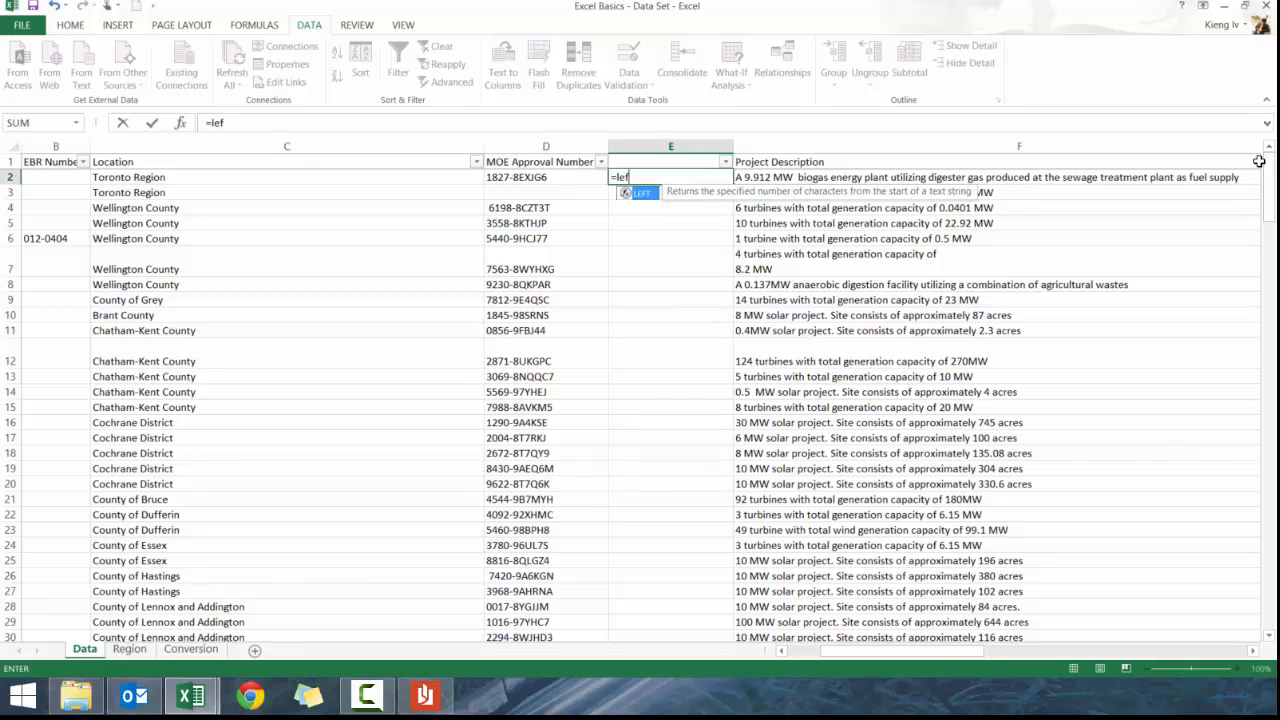
{"action": "type", "text": "t("}
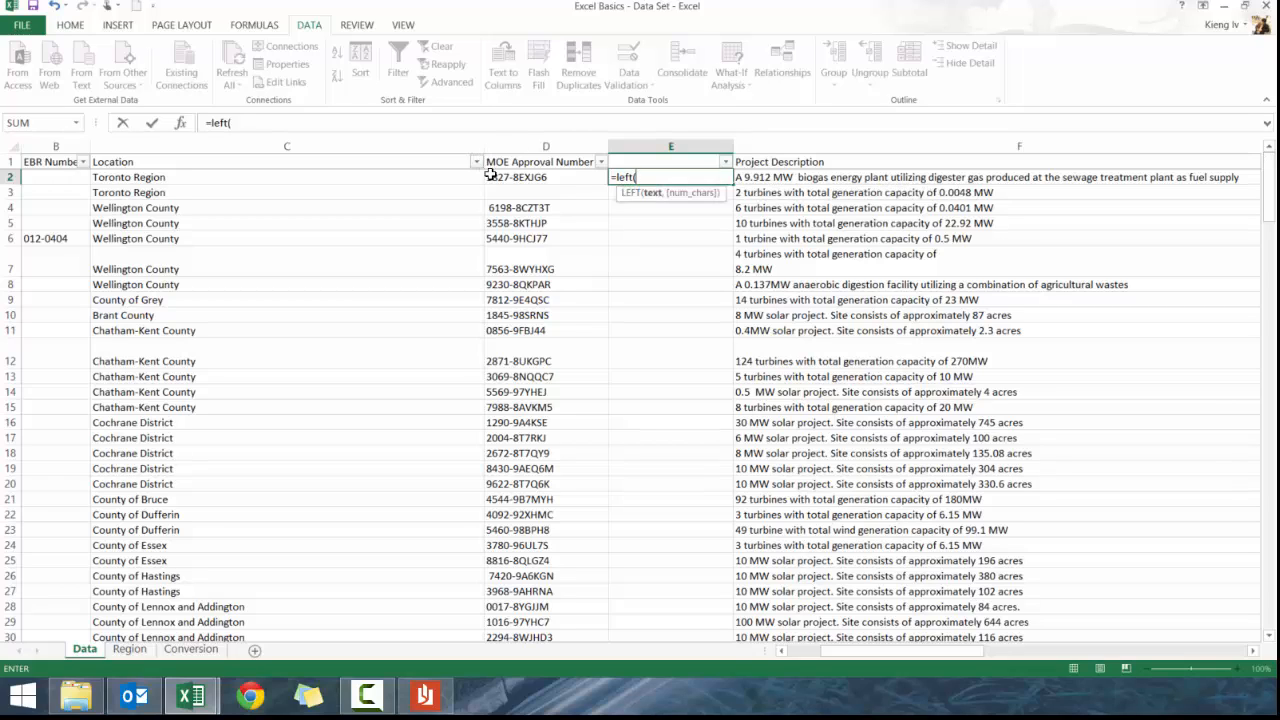
{"action": "left_click", "coordinate": [495, 190]}
{"action": "left_click", "coordinate": [497, 178]}
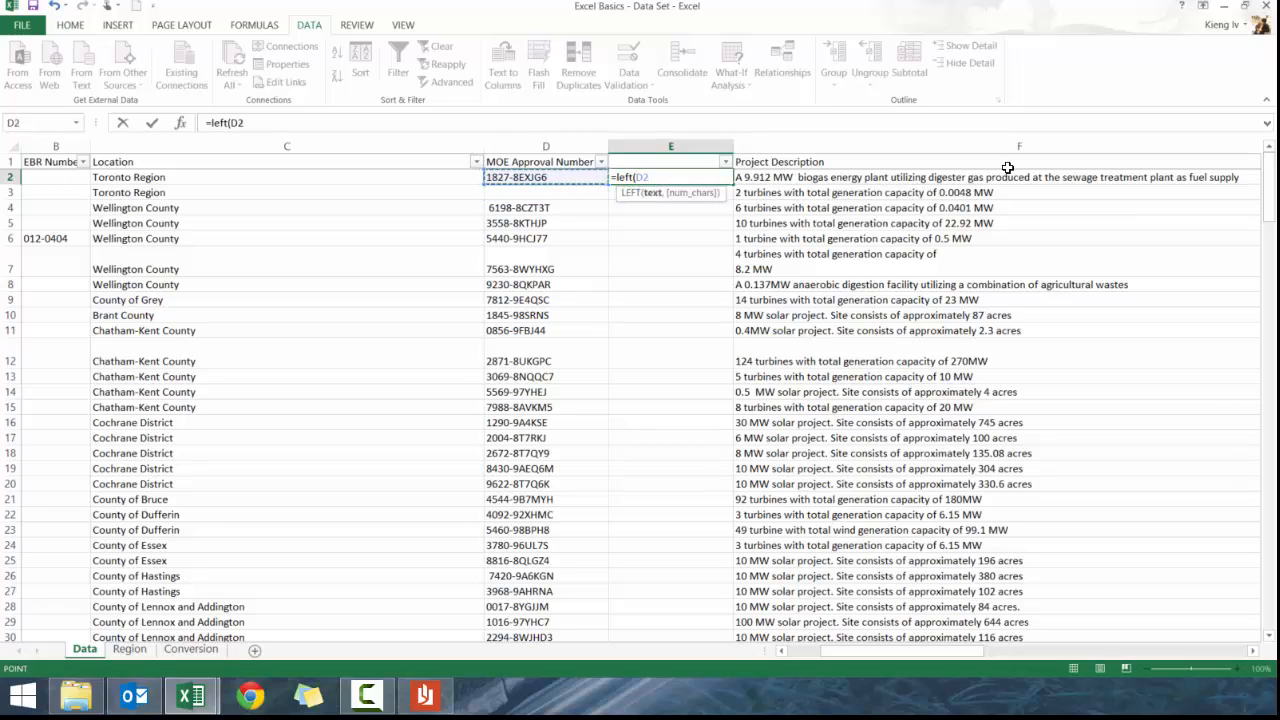
{"action": "type", "text": ","}
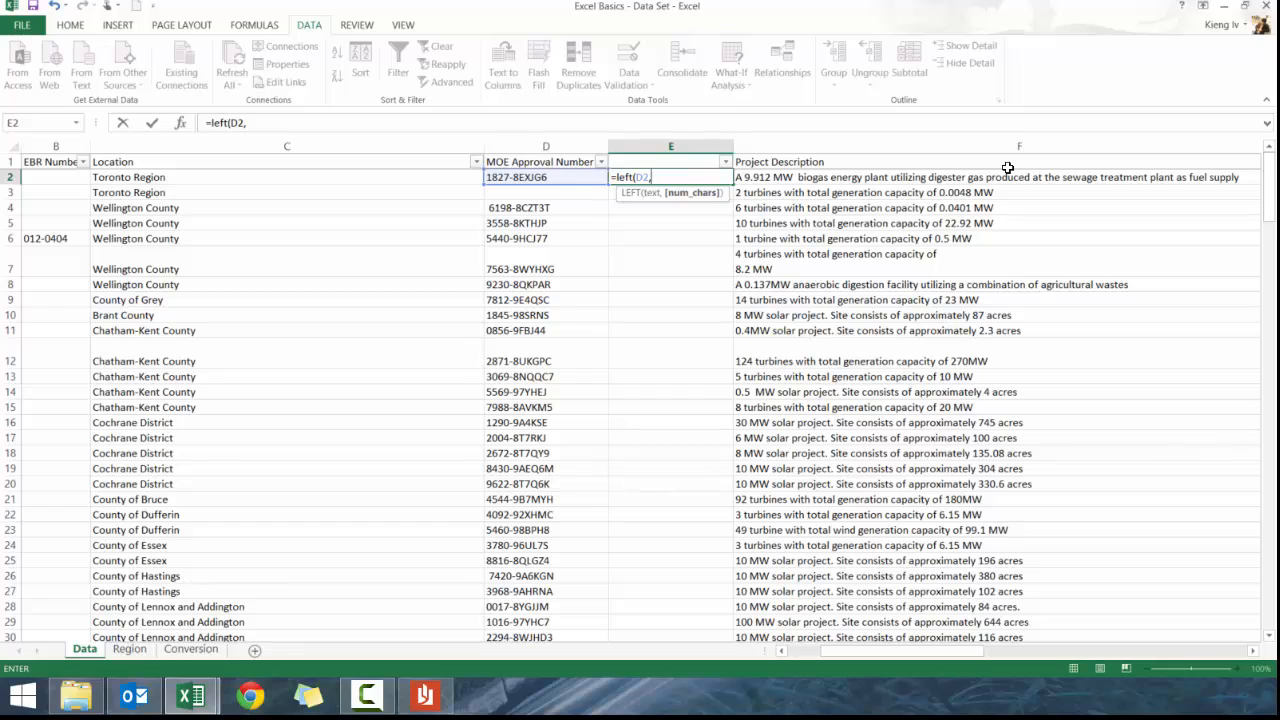
{"action": "type", "text": "4)"}
{"action": "key", "text": "Return"}
{"action": "key", "text": "Up"}
{"action": "left_click", "coordinate": [535, 175]}
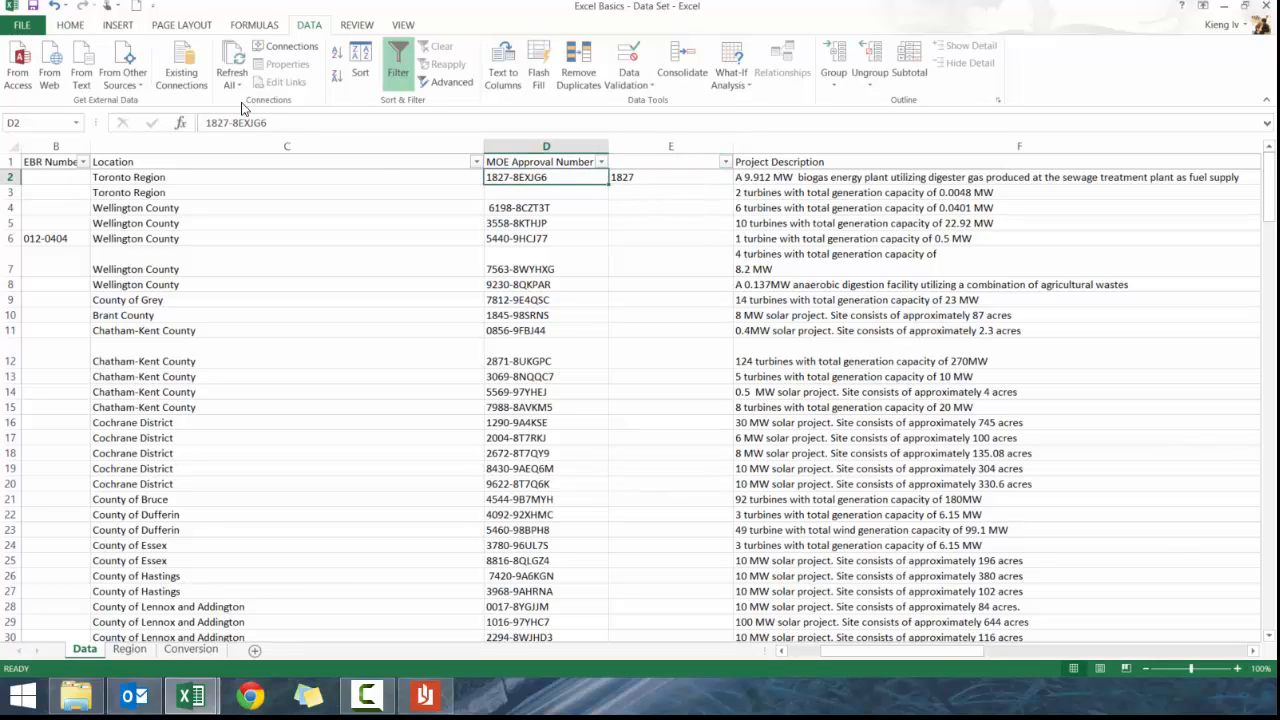
{"action": "left_click", "coordinate": [204, 122]}
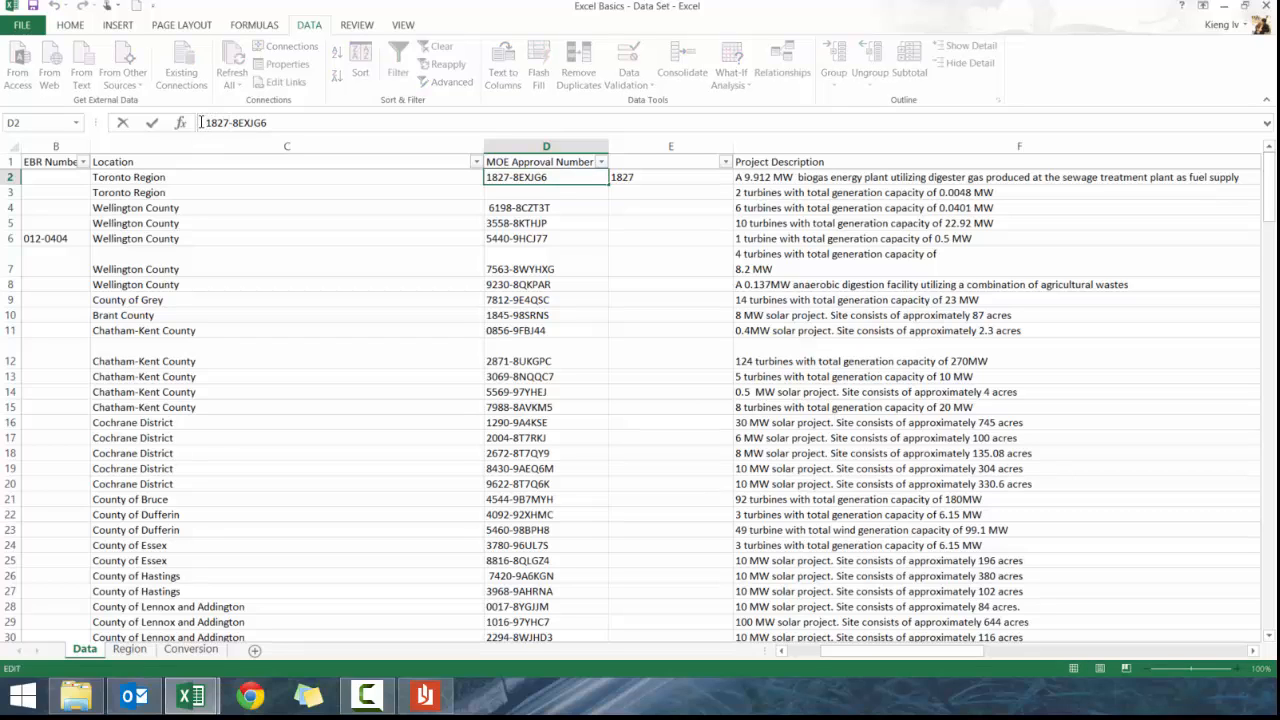
Step: Replace the formula in cell E2 with =MID(D2,5,1) to extract the fifth character of the first MOE Approval Number
{"action": "left_click", "coordinate": [670, 179]}
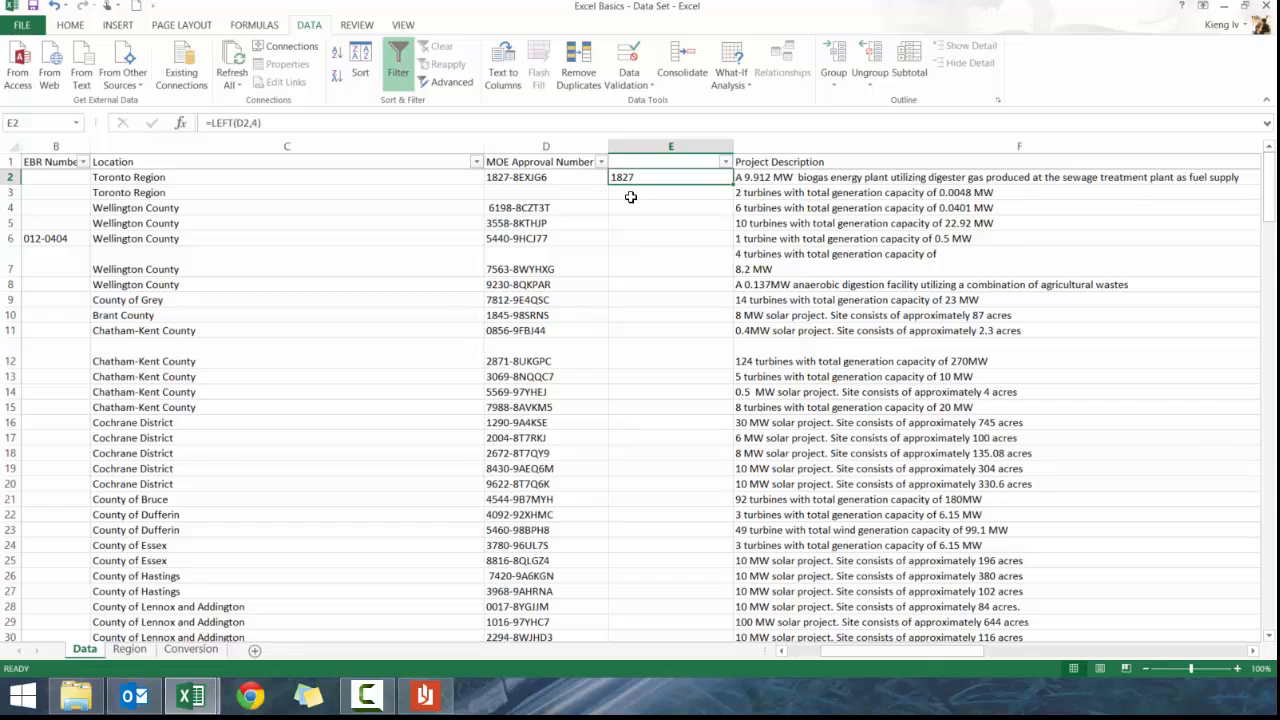
{"action": "type", "text": "="}
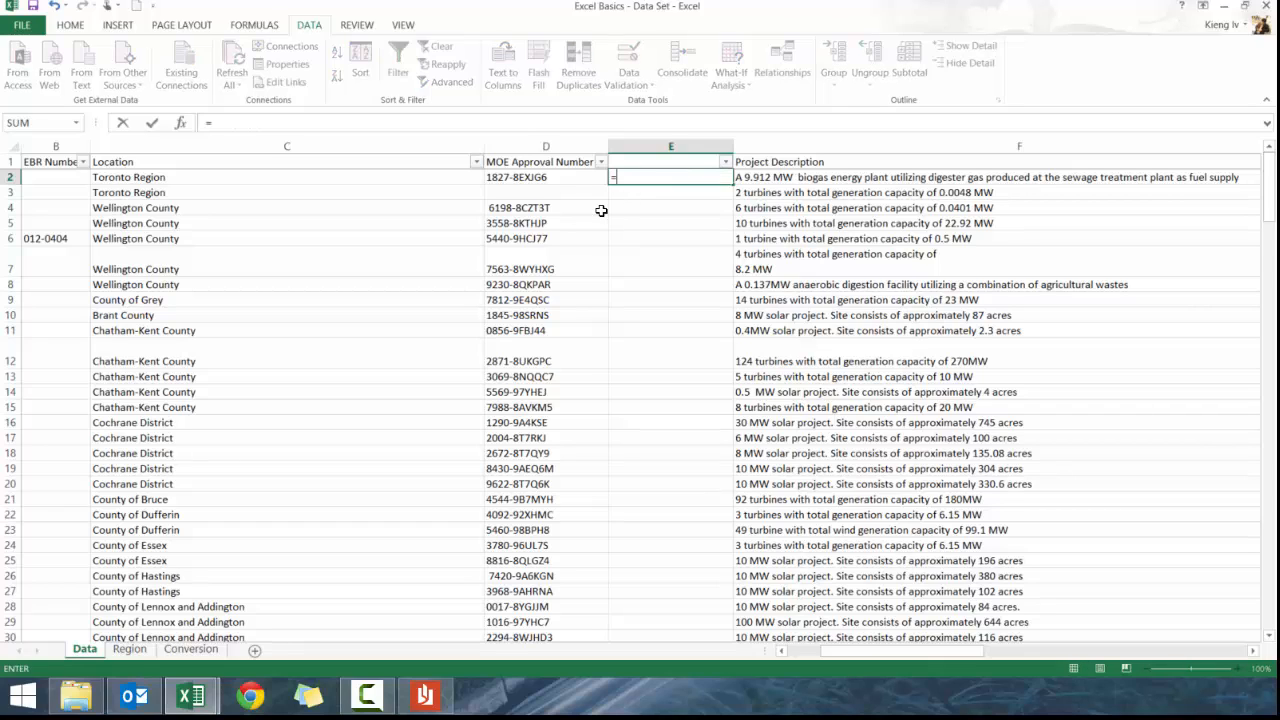
{"action": "type", "text": "mid("}
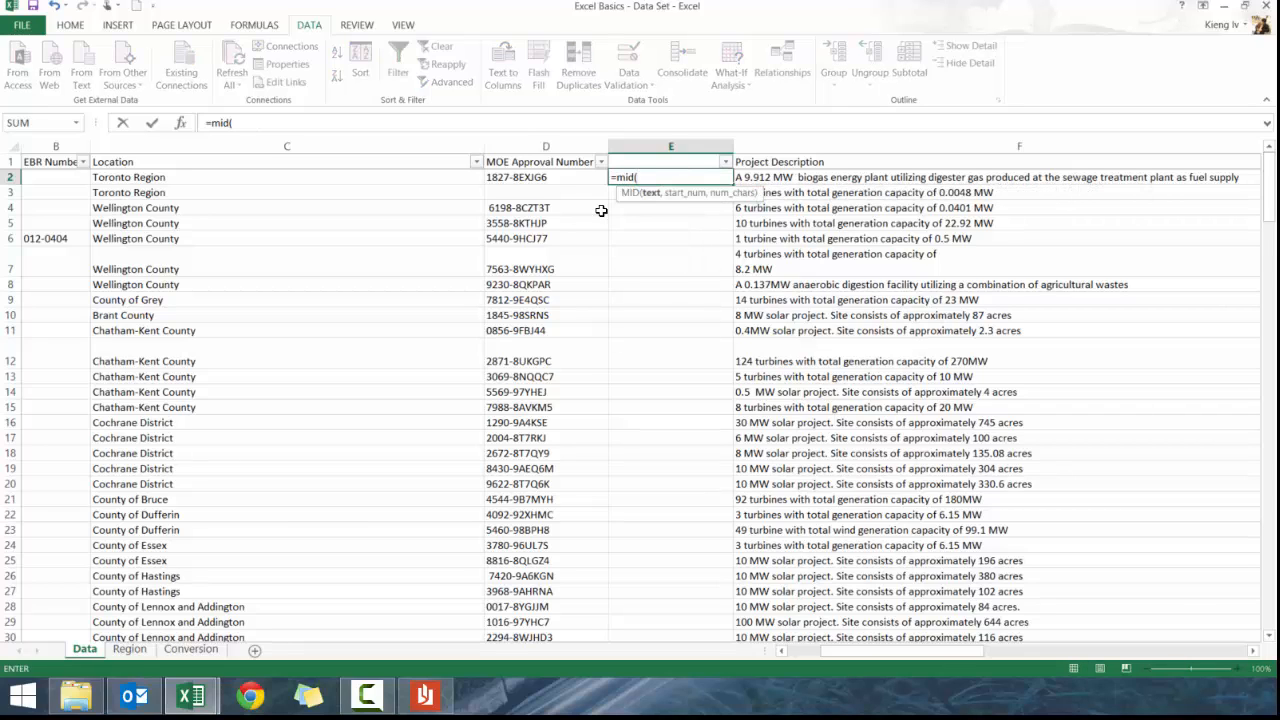
{"action": "key", "text": "Left"}
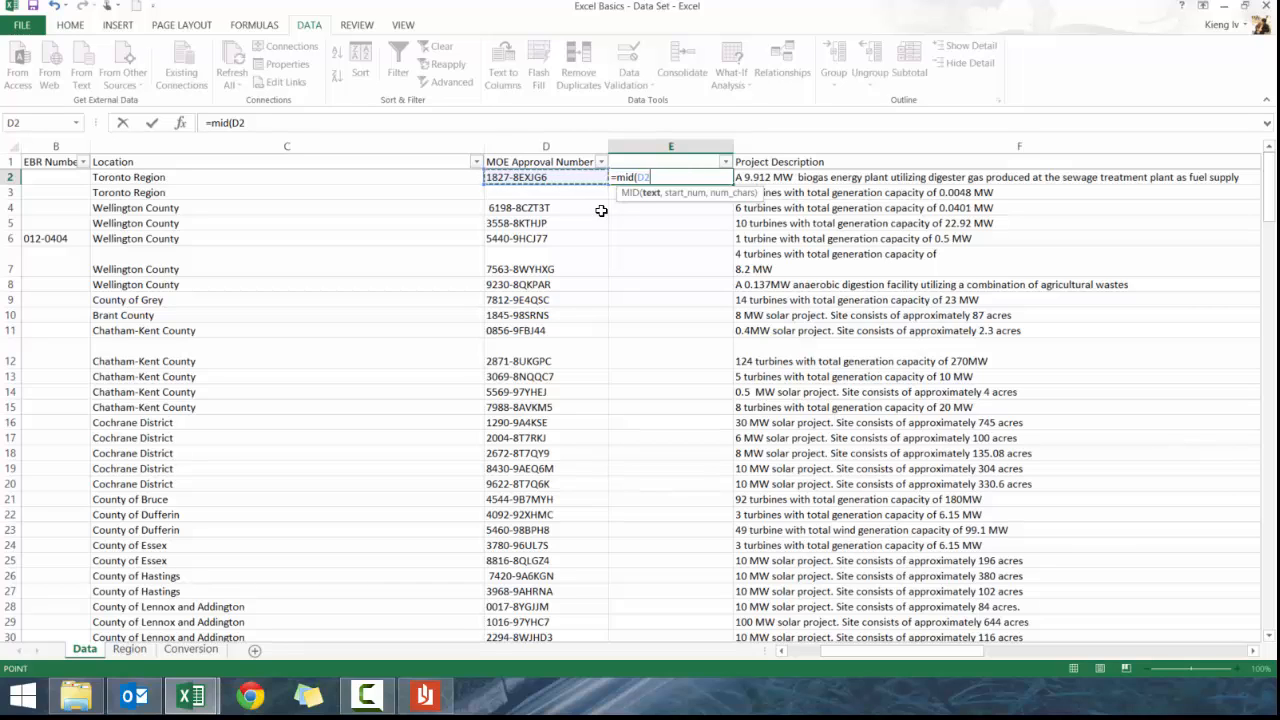
{"action": "type", "text": ","}
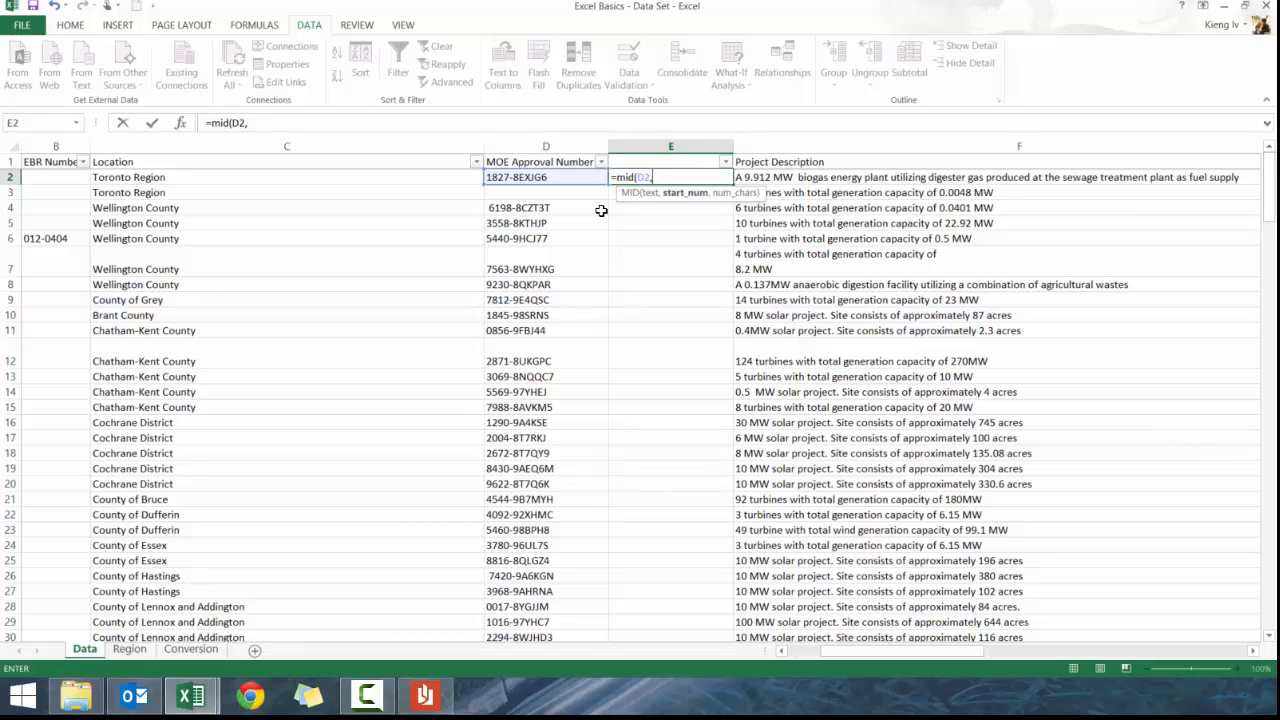
{"action": "type", "text": "5,1"}
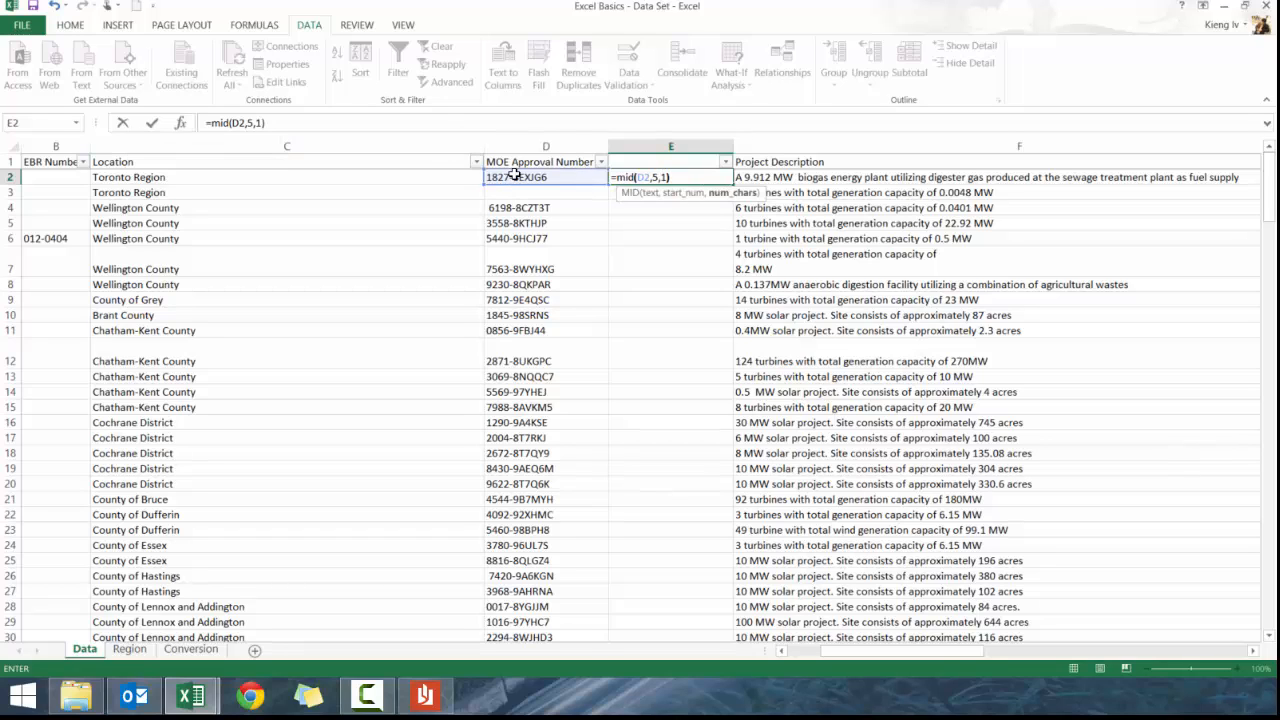
{"action": "type", "text": ")"}
{"action": "key", "text": "Return"}
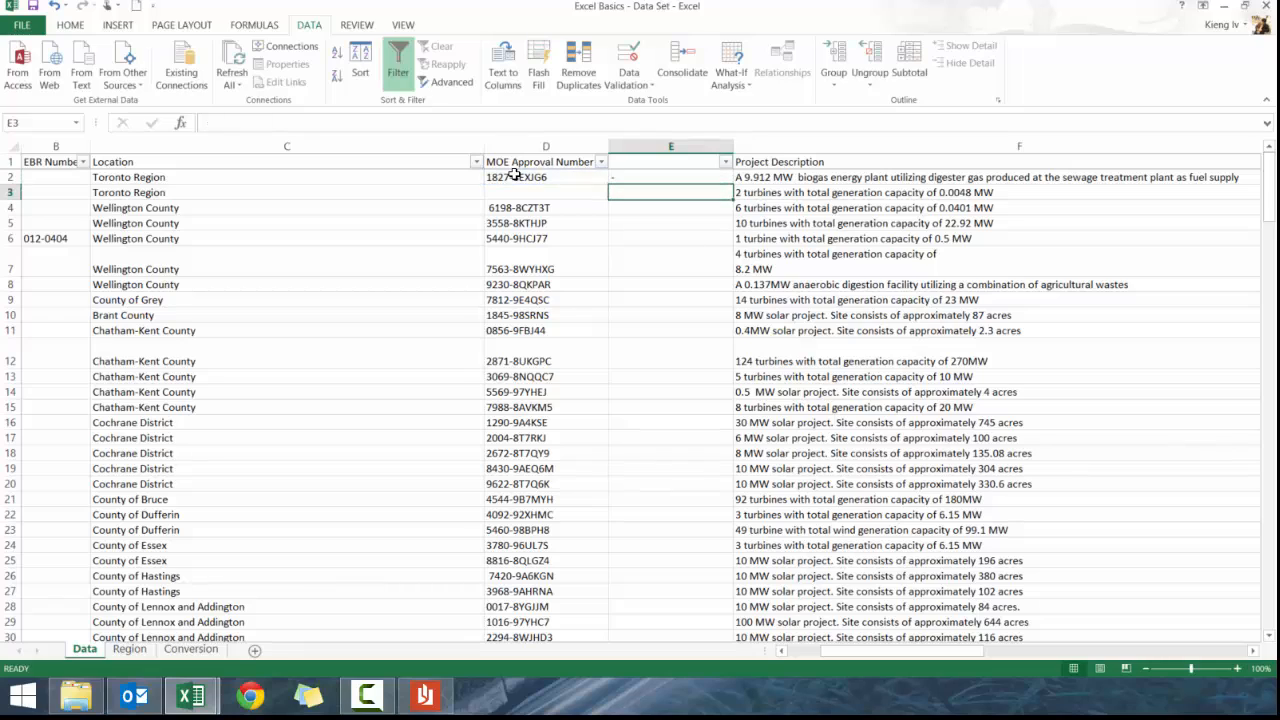
{"action": "left_click", "coordinate": [634, 173]}
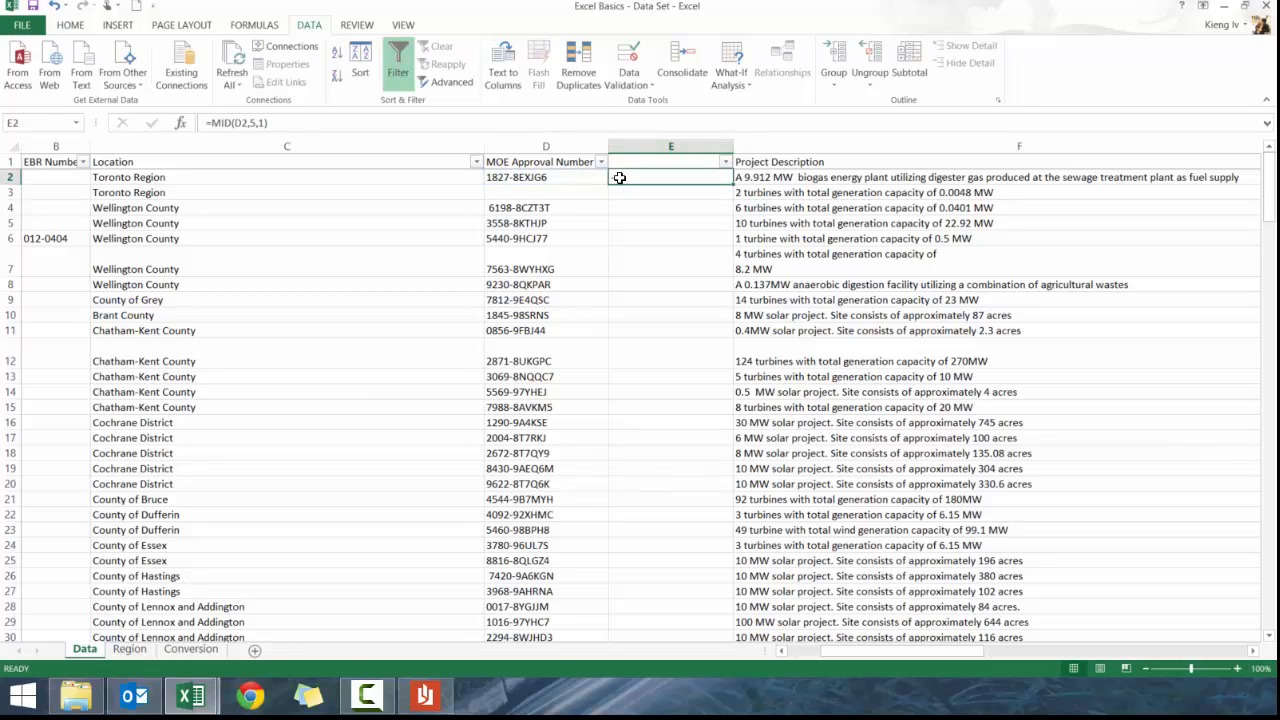
Step: Check the characters after the hyphen in D2 and change the formula in cell E2 to =MID(D2,5,8)
{"action": "left_click", "coordinate": [520, 178]}
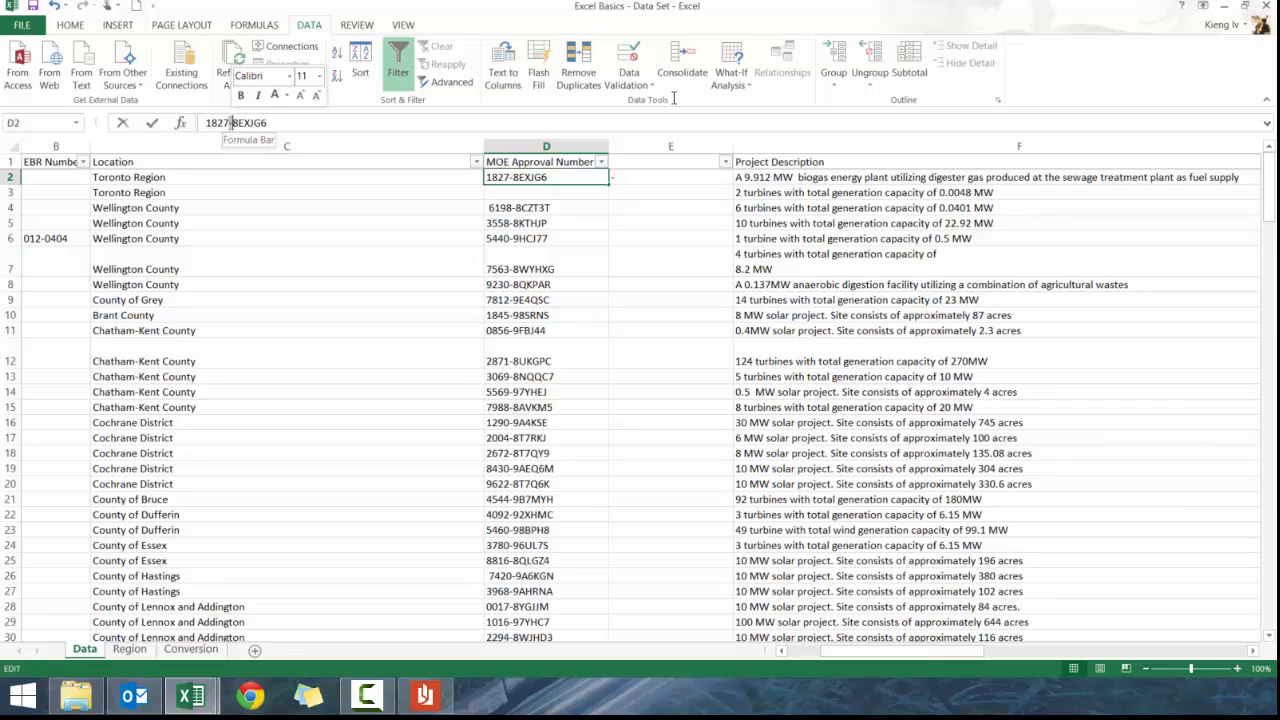
{"action": "left_click_drag", "start_coordinate": [232, 123], "coordinate": [251, 123]}
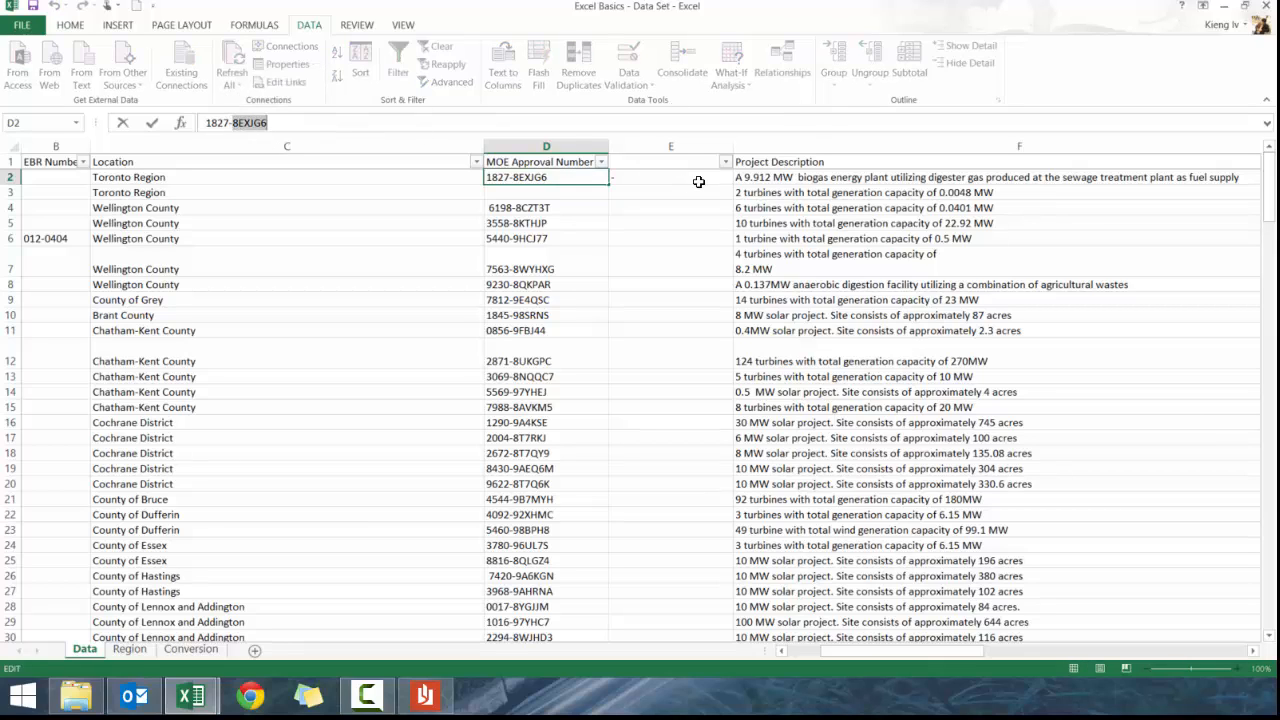
{"action": "left_click", "coordinate": [665, 179]}
{"action": "left_click", "coordinate": [262, 123]}
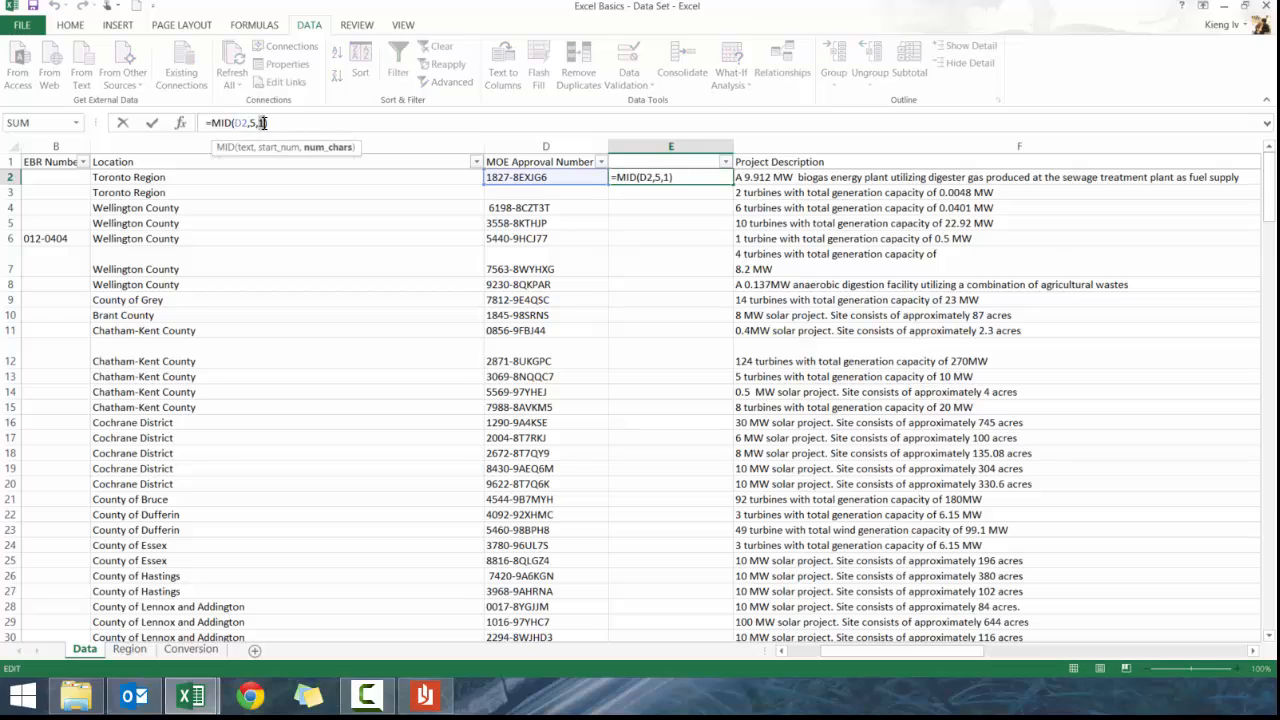
{"action": "type", "text": "8"}
{"action": "key", "text": "ctrl+Return"}
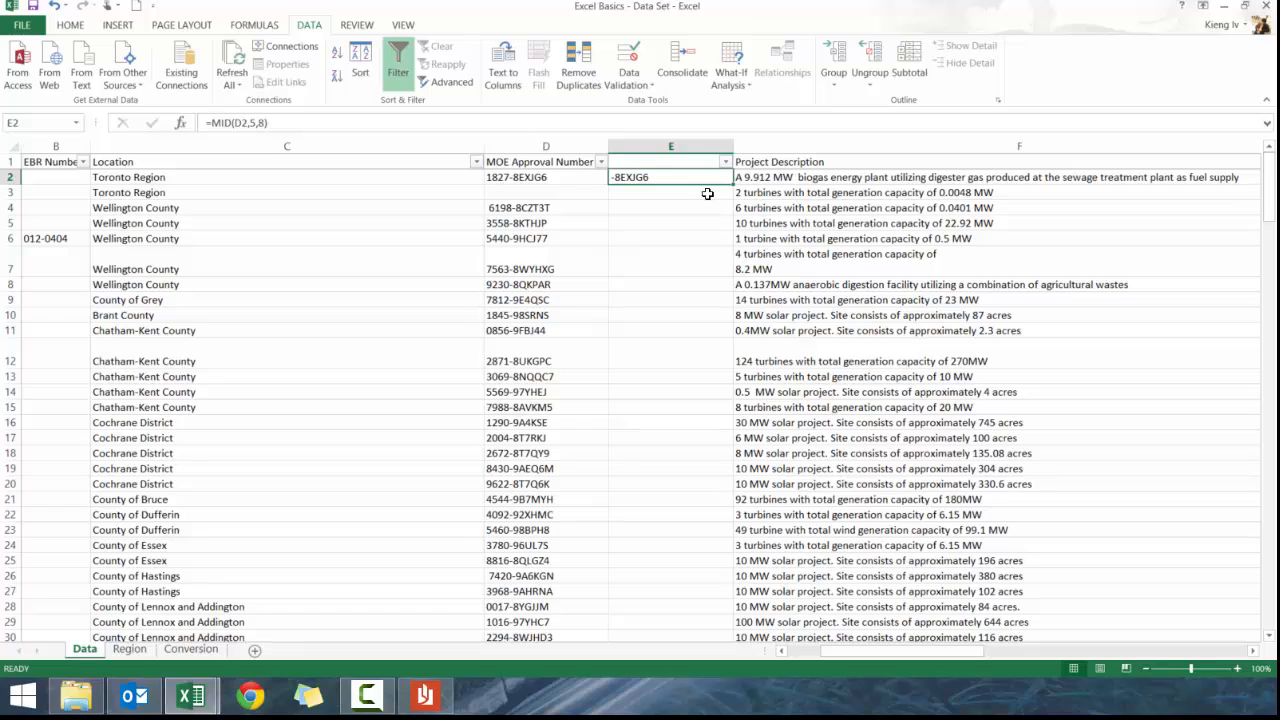
Step: Replace the formula in cell E2 with =RIGHT(D2,6) to extract the last six characters of the approval number
{"action": "key", "text": "Delete"}
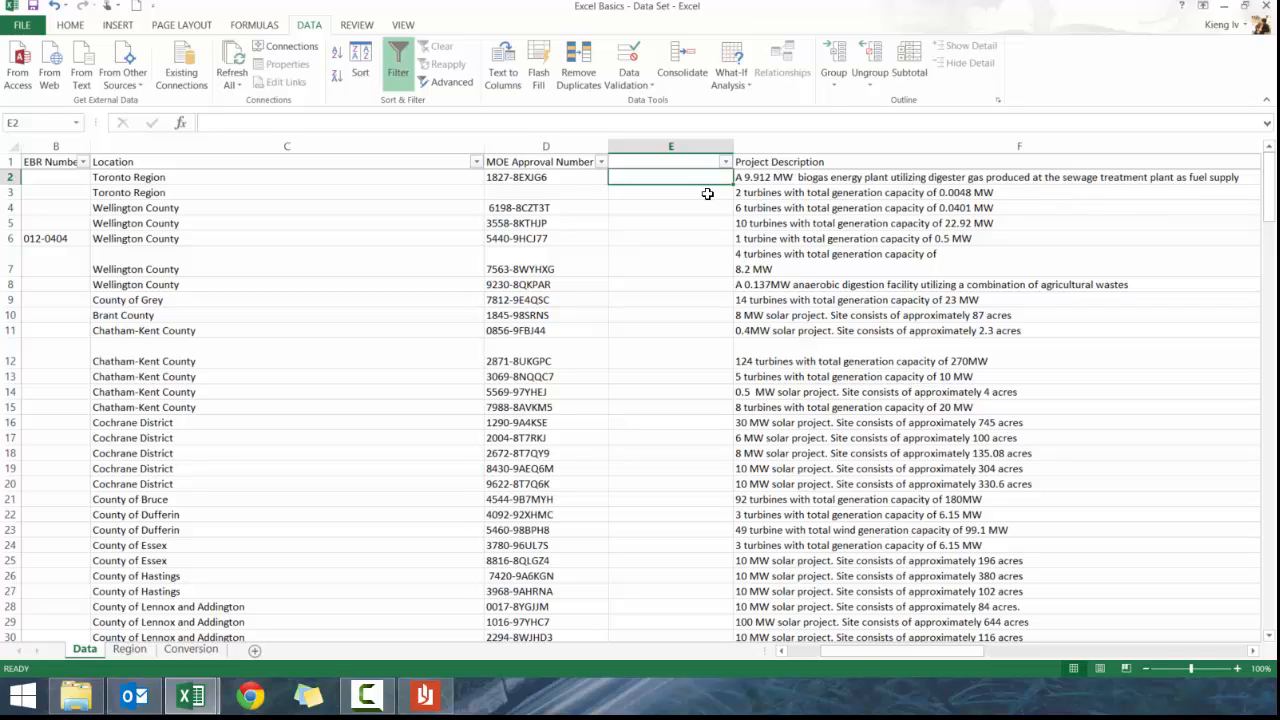
{"action": "type", "text": "=right("}
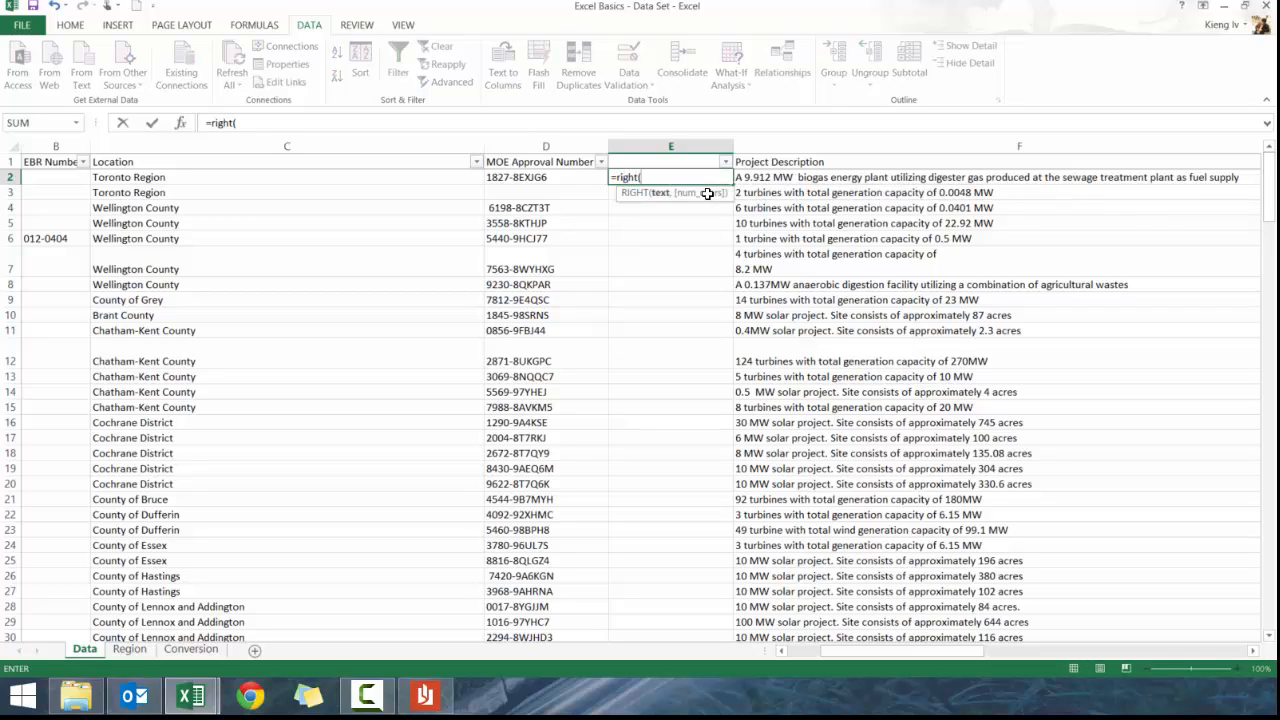
{"action": "key", "text": "Left"}
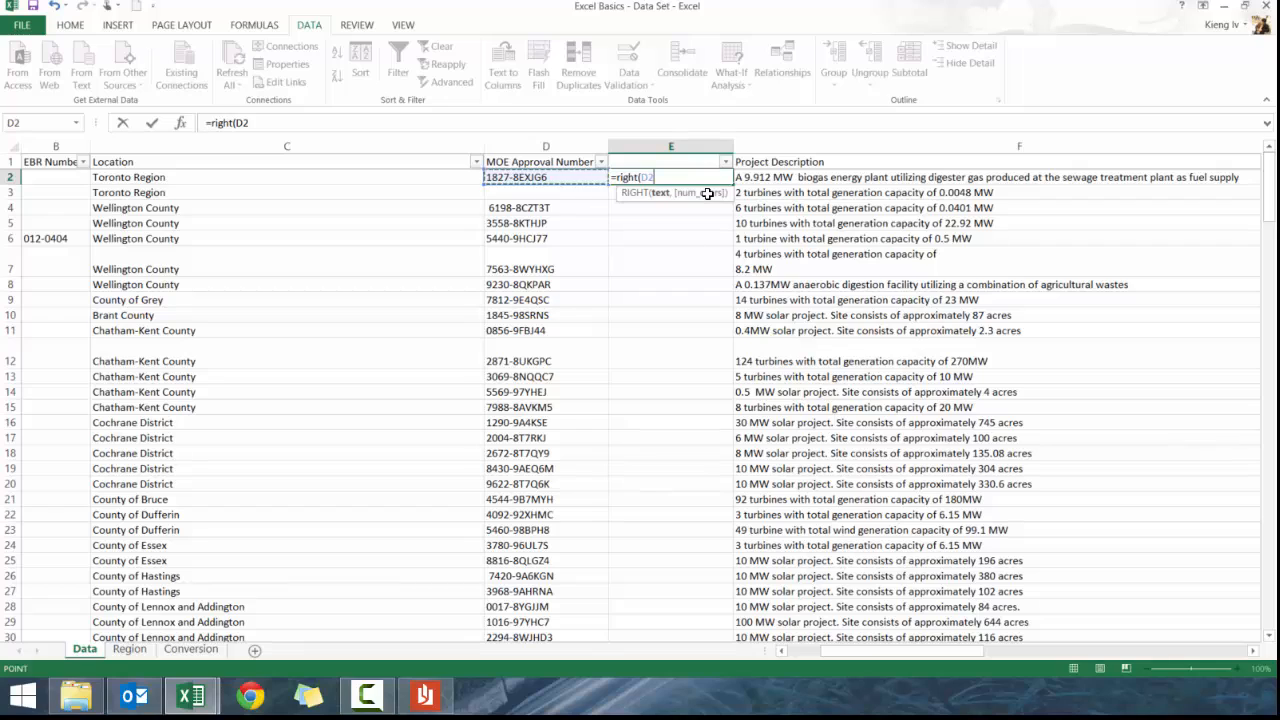
{"action": "type", "text": ","}
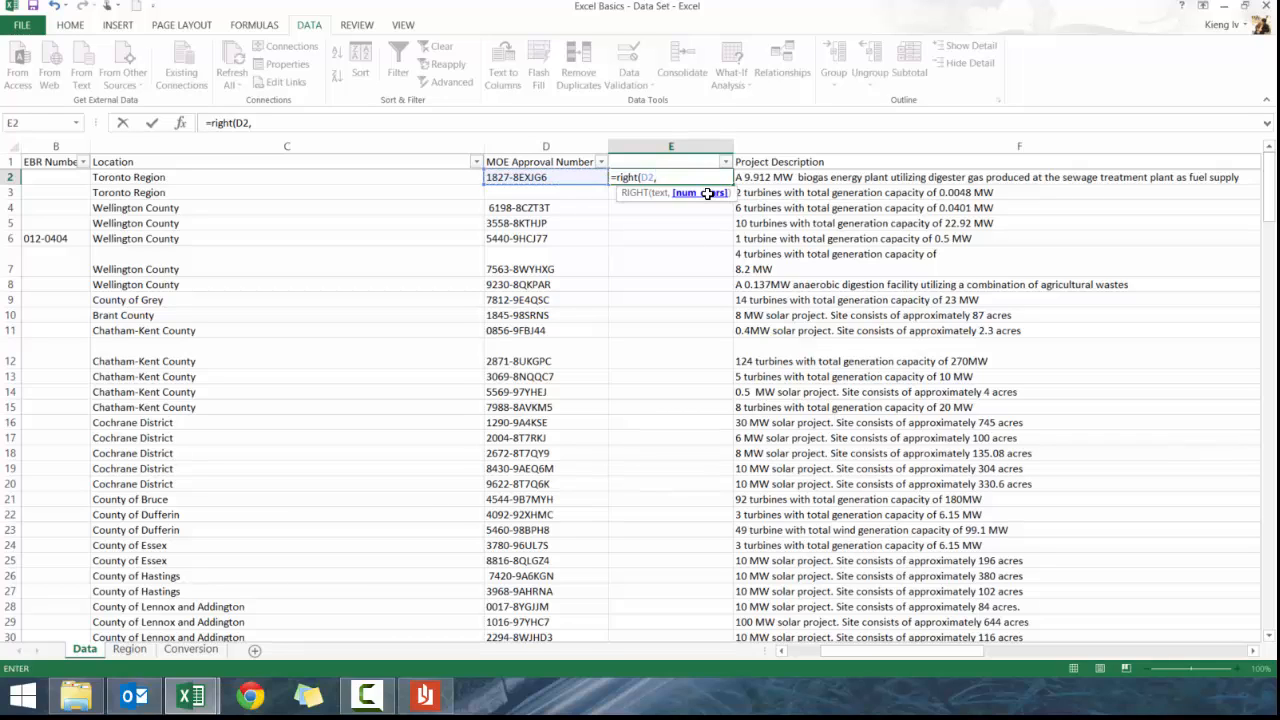
{"action": "type", "text": "6)"}
{"action": "key", "text": "Return"}
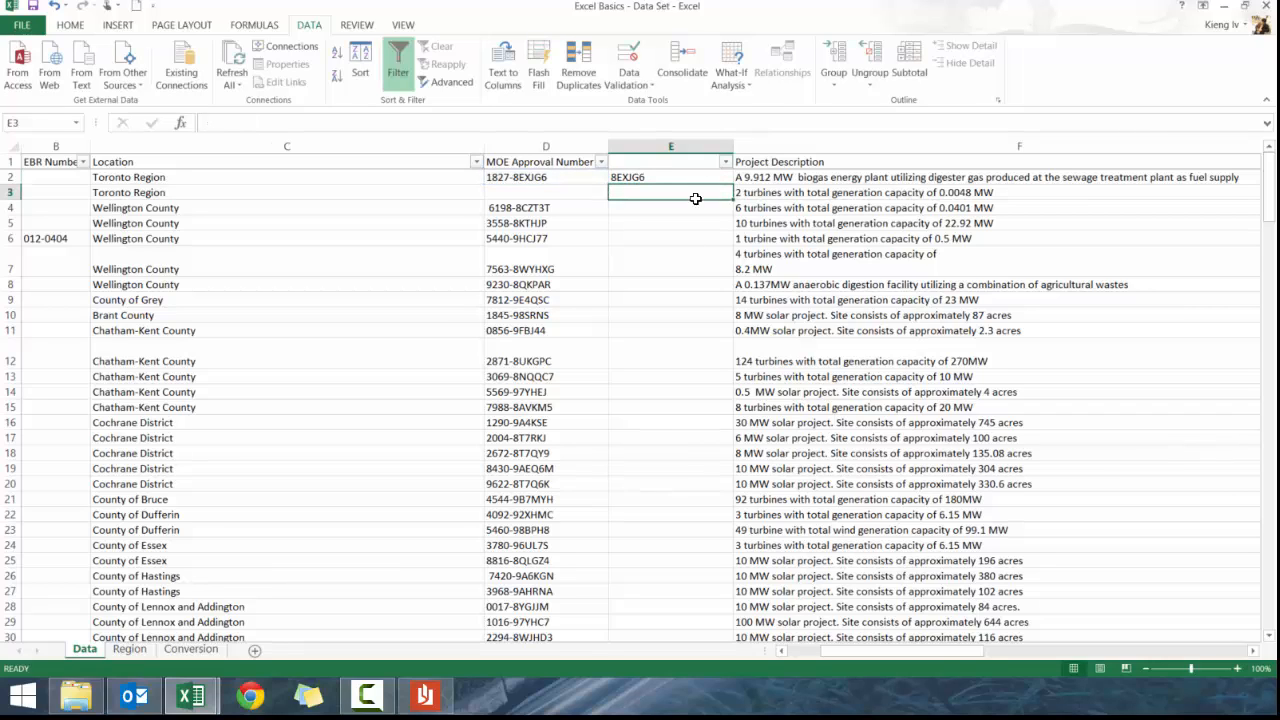
Step: Compare the extracted text in E2 with the characters after the hyphen in the approval number in D2
{"action": "left_click", "coordinate": [568, 177]}
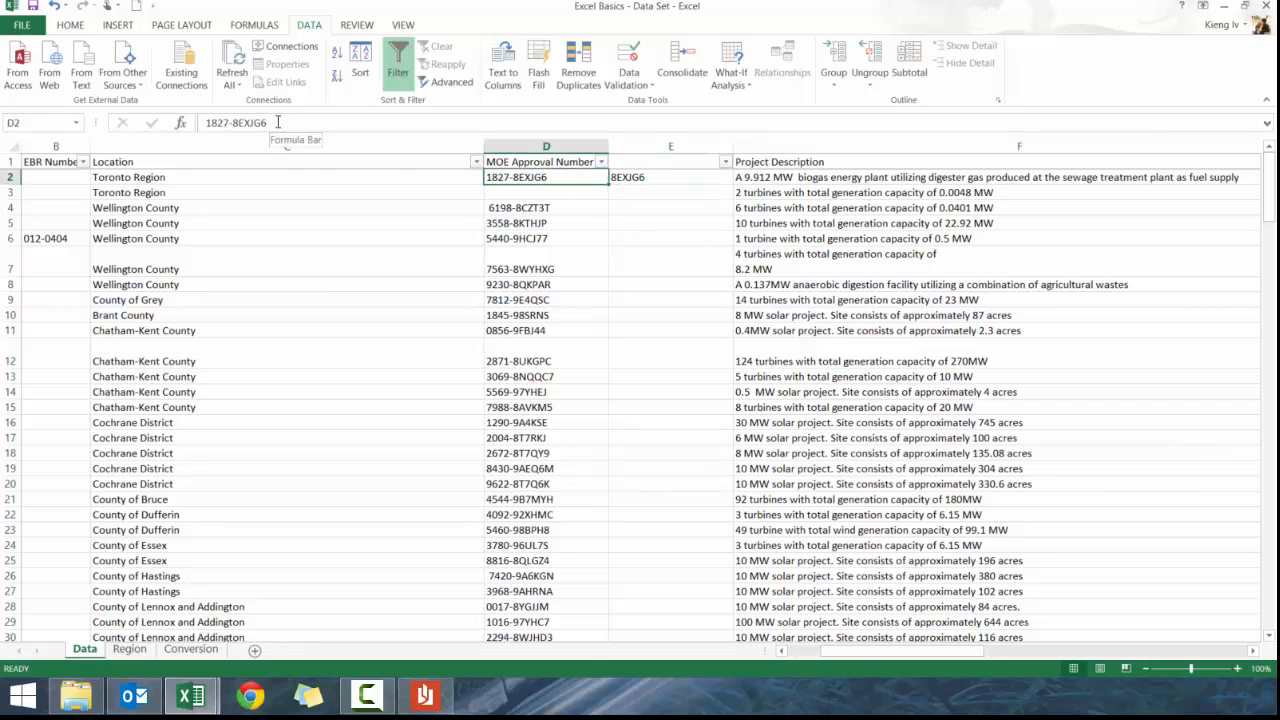
{"action": "left_click_drag", "start_coordinate": [278, 122], "coordinate": [232, 122]}
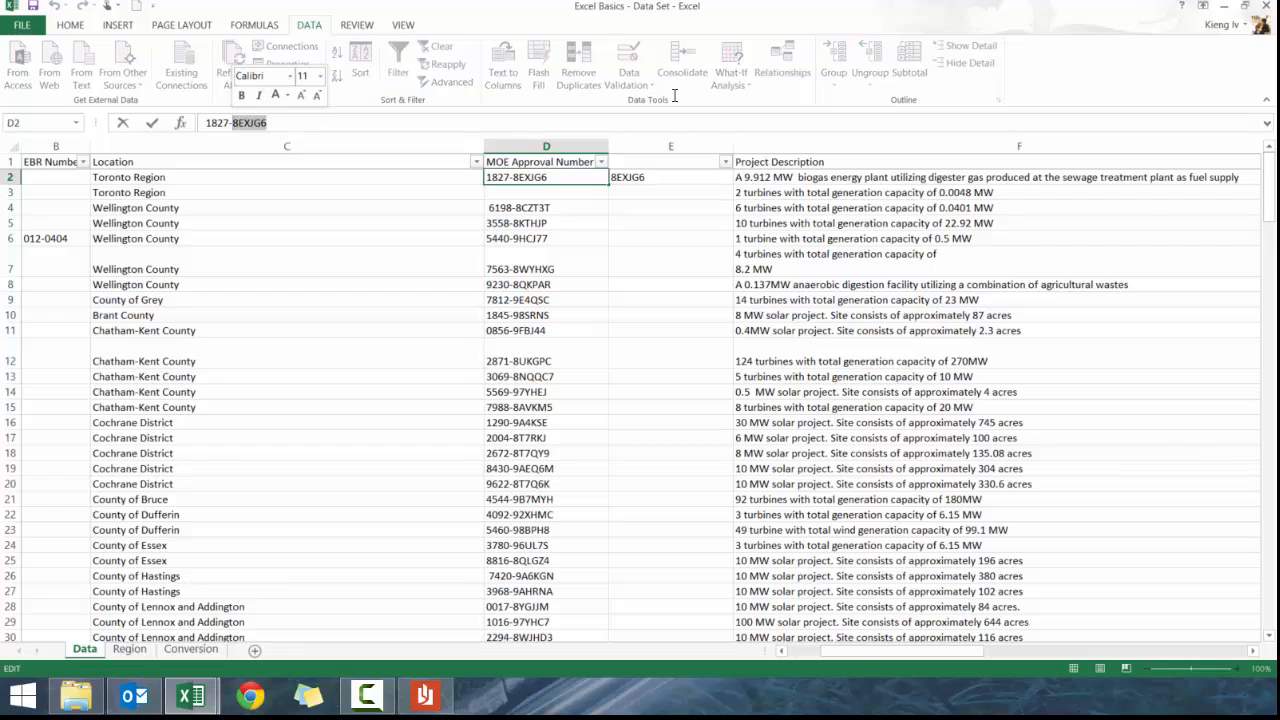
{"action": "key", "text": "Escape"}
{"action": "left_click", "coordinate": [628, 177]}
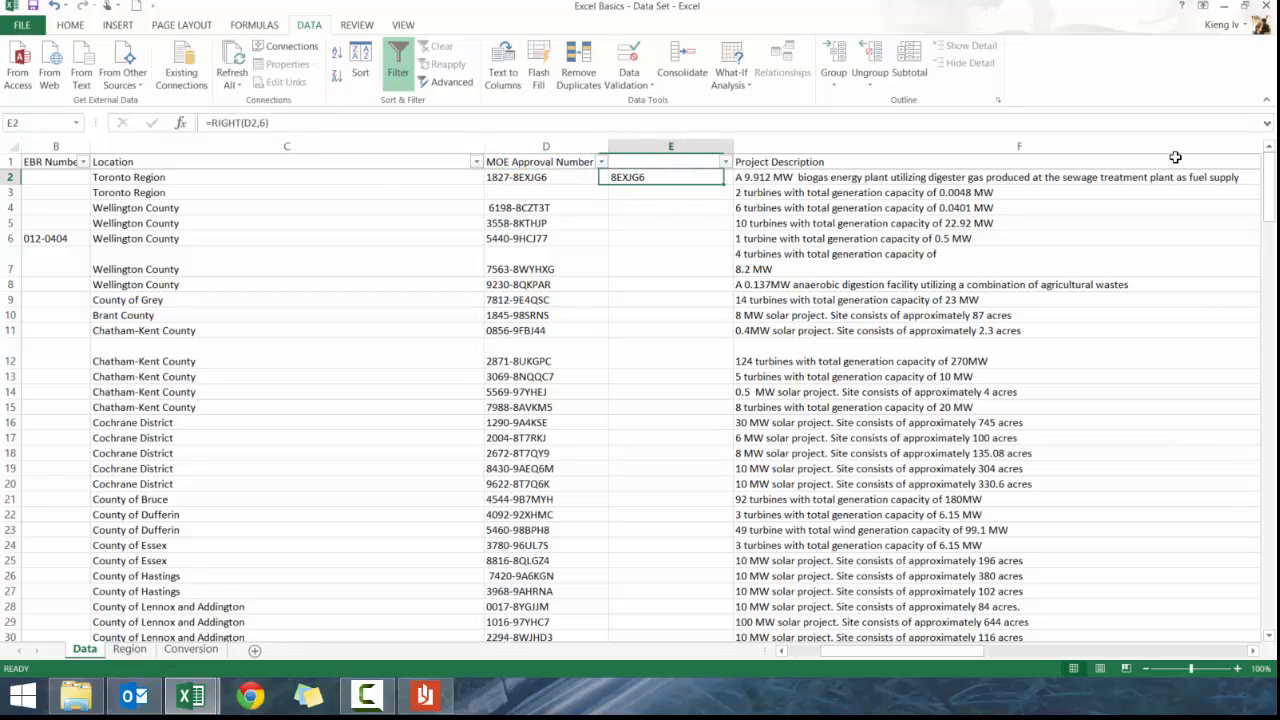
Step: Replace the formula in cell E2 with =CONCATENATE(C2,D2) to join location and approval number, and widen column E to fit the text
{"action": "key", "text": "Delete"}
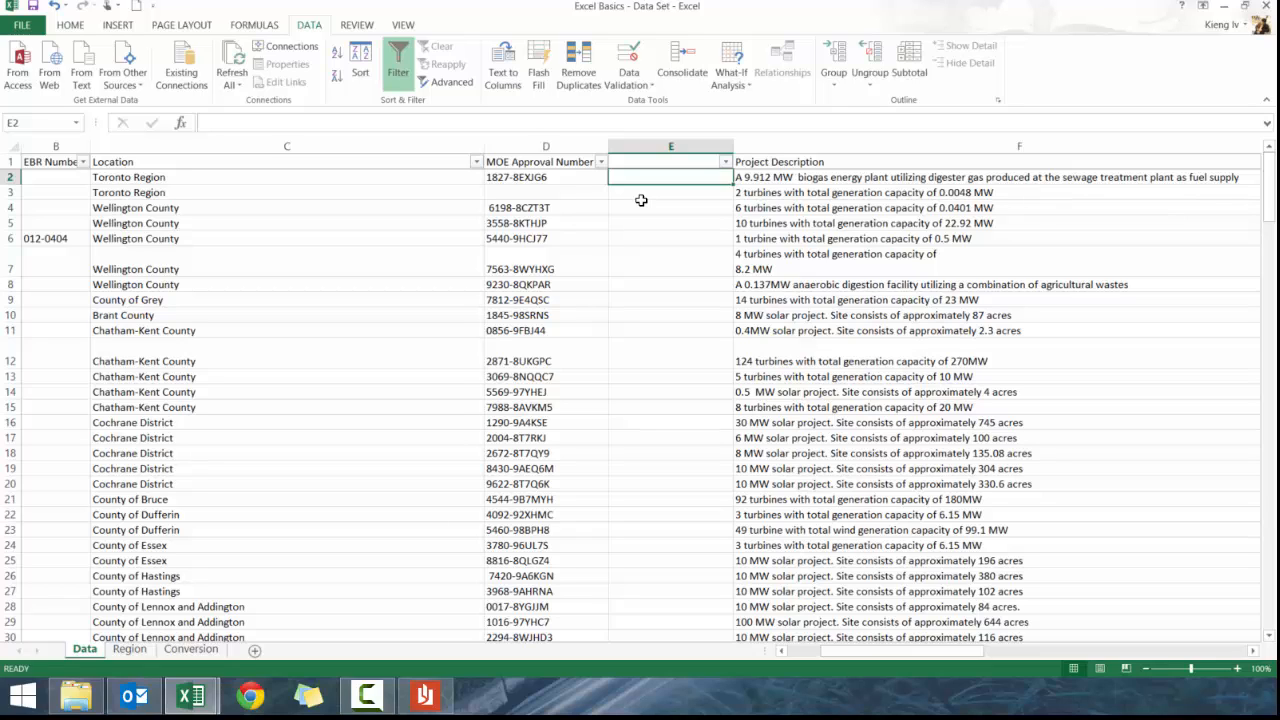
{"action": "type", "text": "=co"}
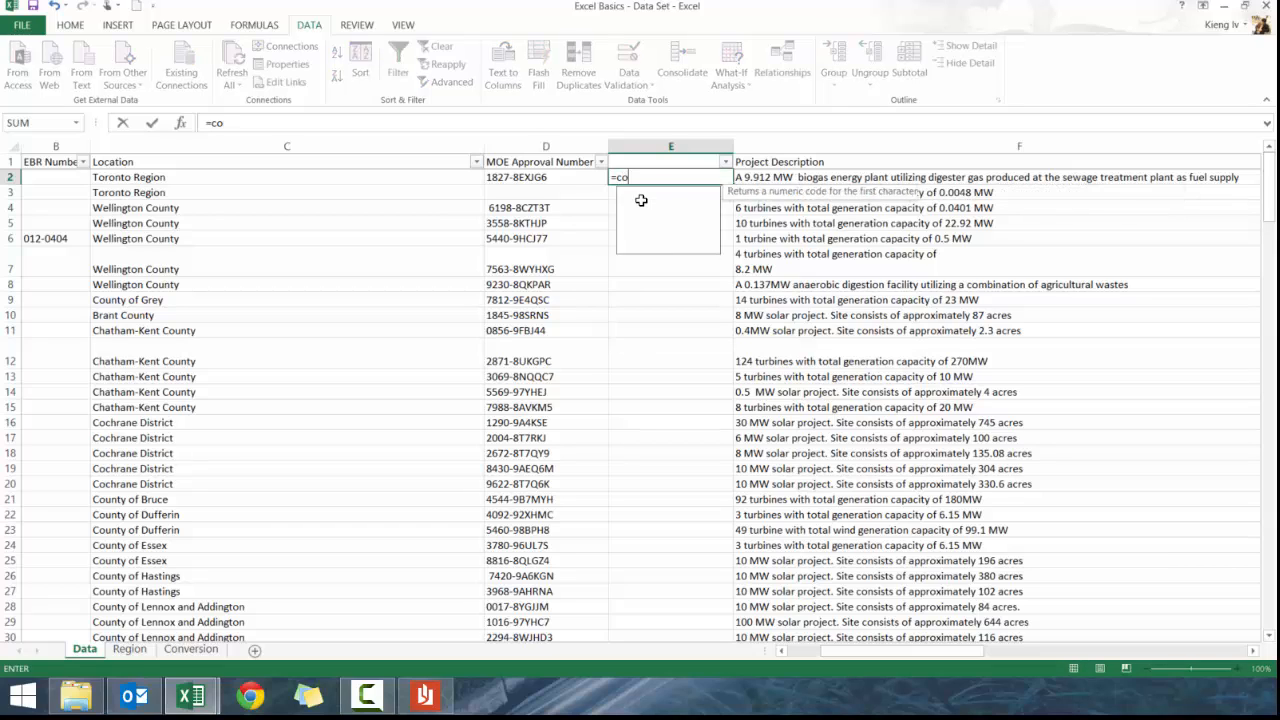
{"action": "type", "text": "ncatenata"}
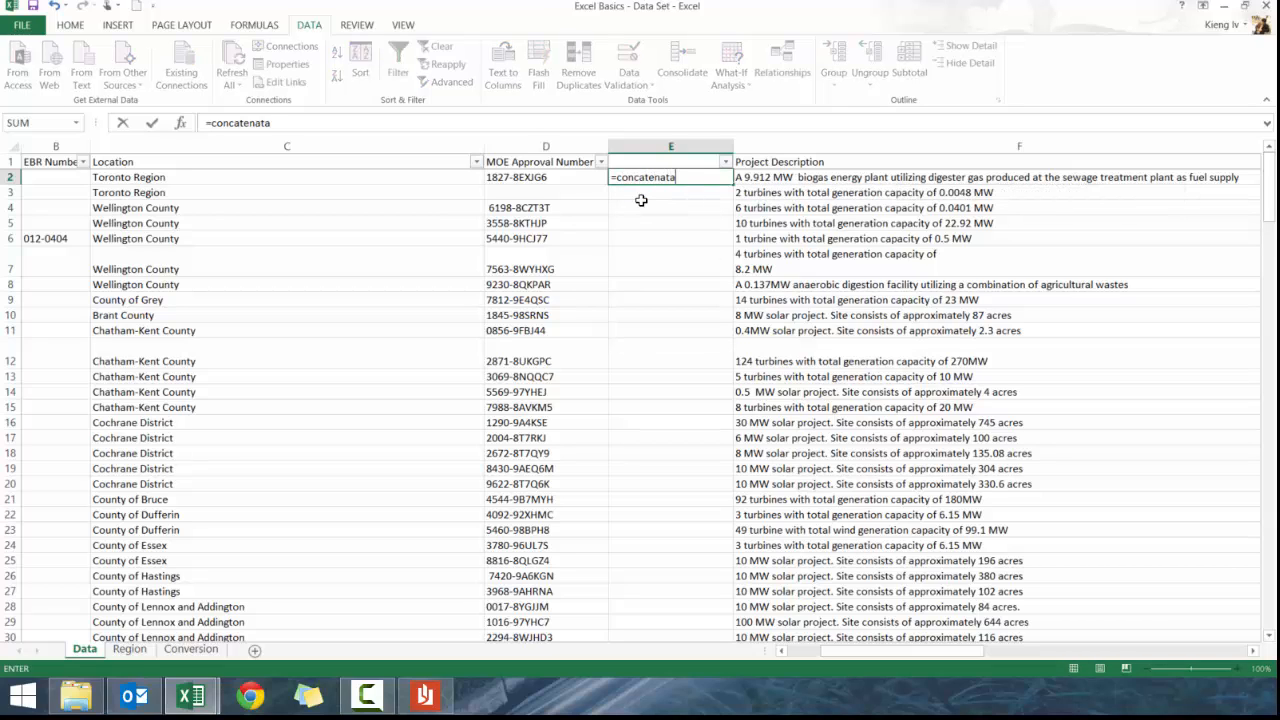
{"action": "key", "text": "BackSpace"}
{"action": "type", "text": "e("}
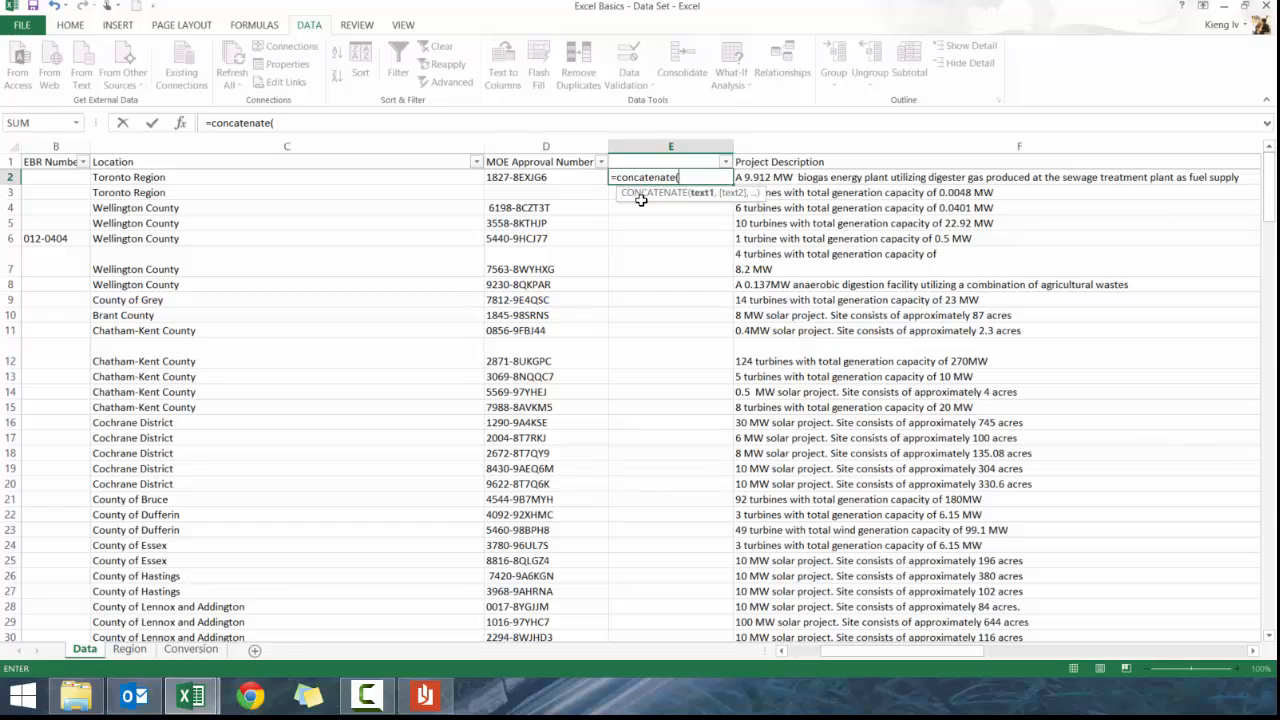
{"action": "left_click", "coordinate": [279, 177]}
{"action": "type", "text": ","}
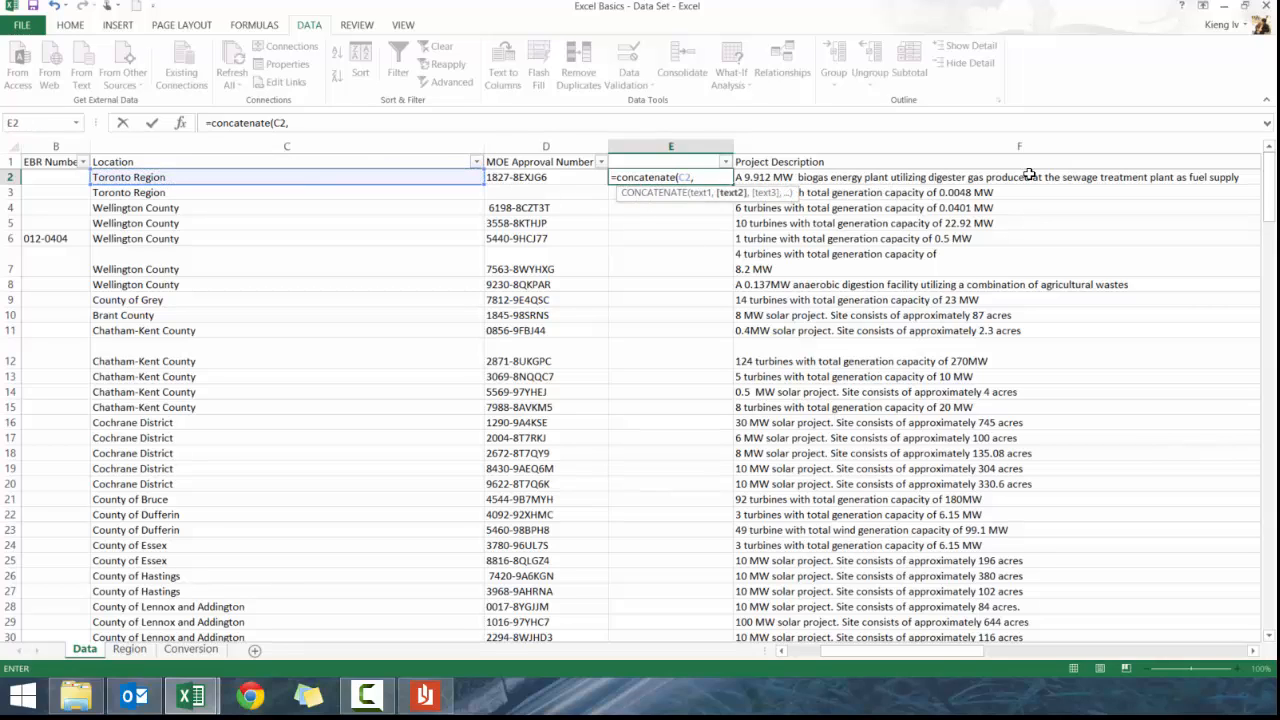
{"action": "left_click", "coordinate": [518, 187]}
{"action": "left_click", "coordinate": [519, 177]}
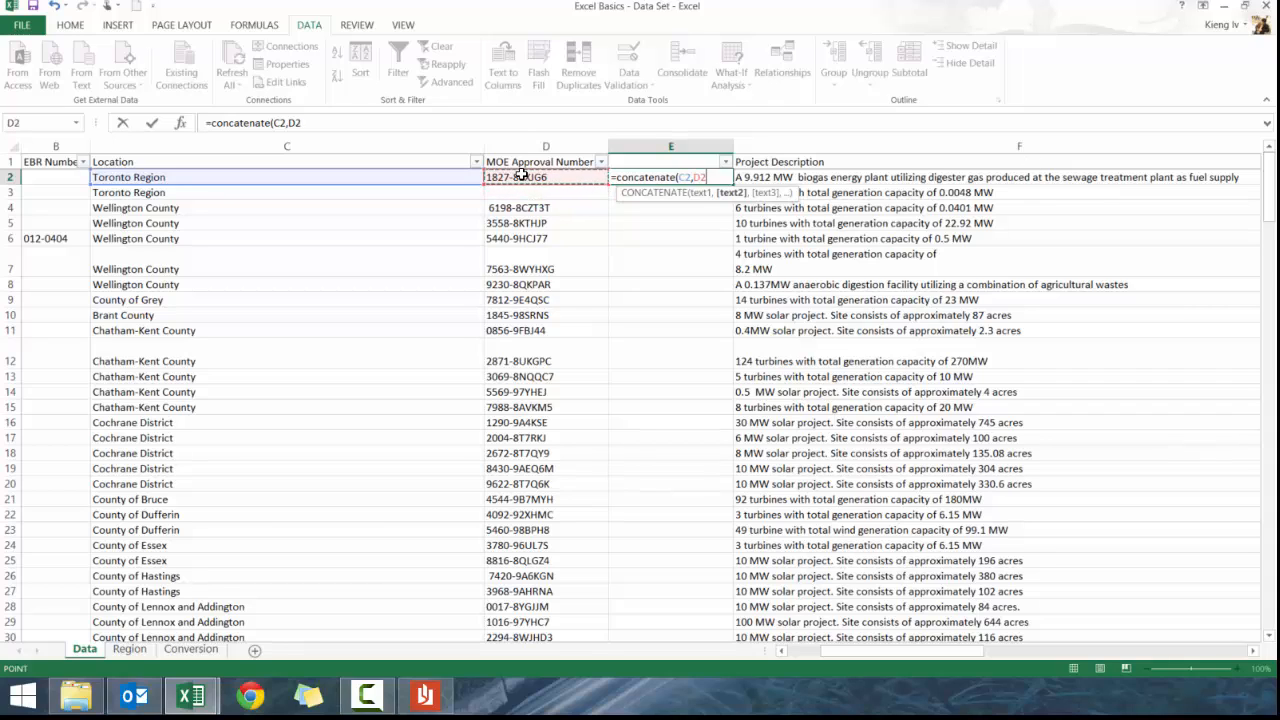
{"action": "key", "text": "Return"}
{"action": "key", "text": "Up"}
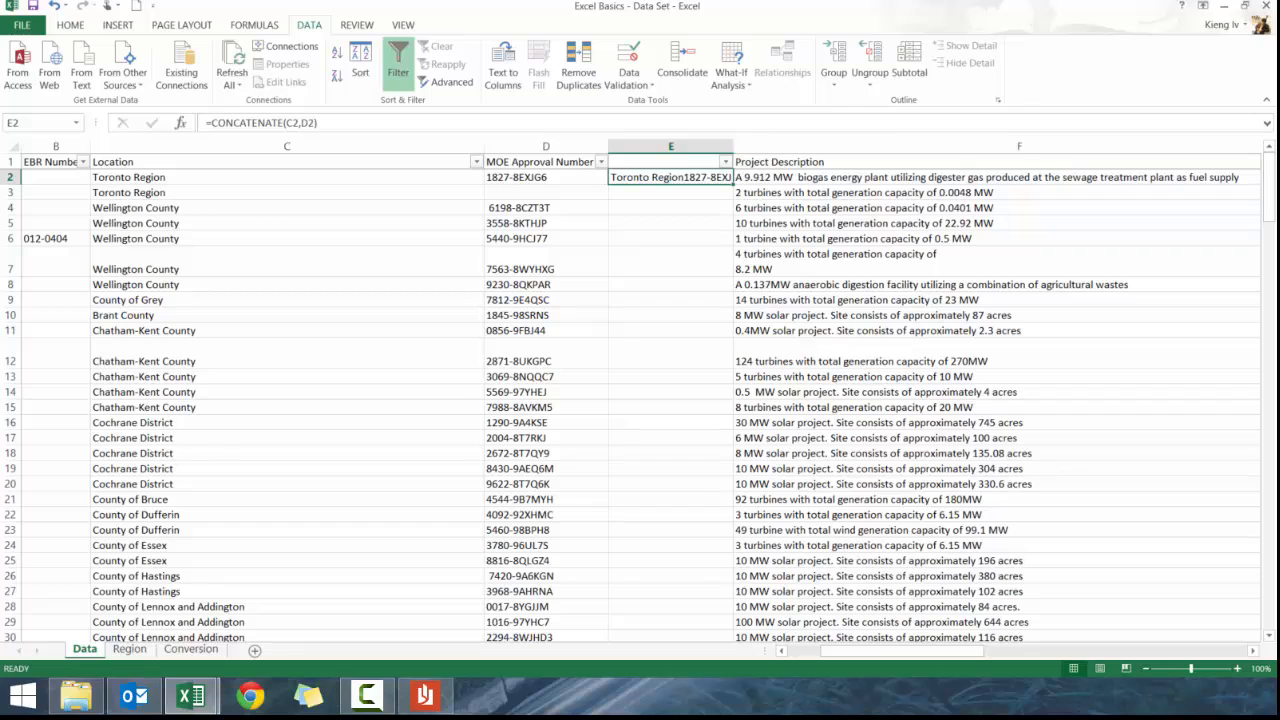
{"action": "left_click_drag", "start_coordinate": [733, 146], "coordinate": [956, 146]}
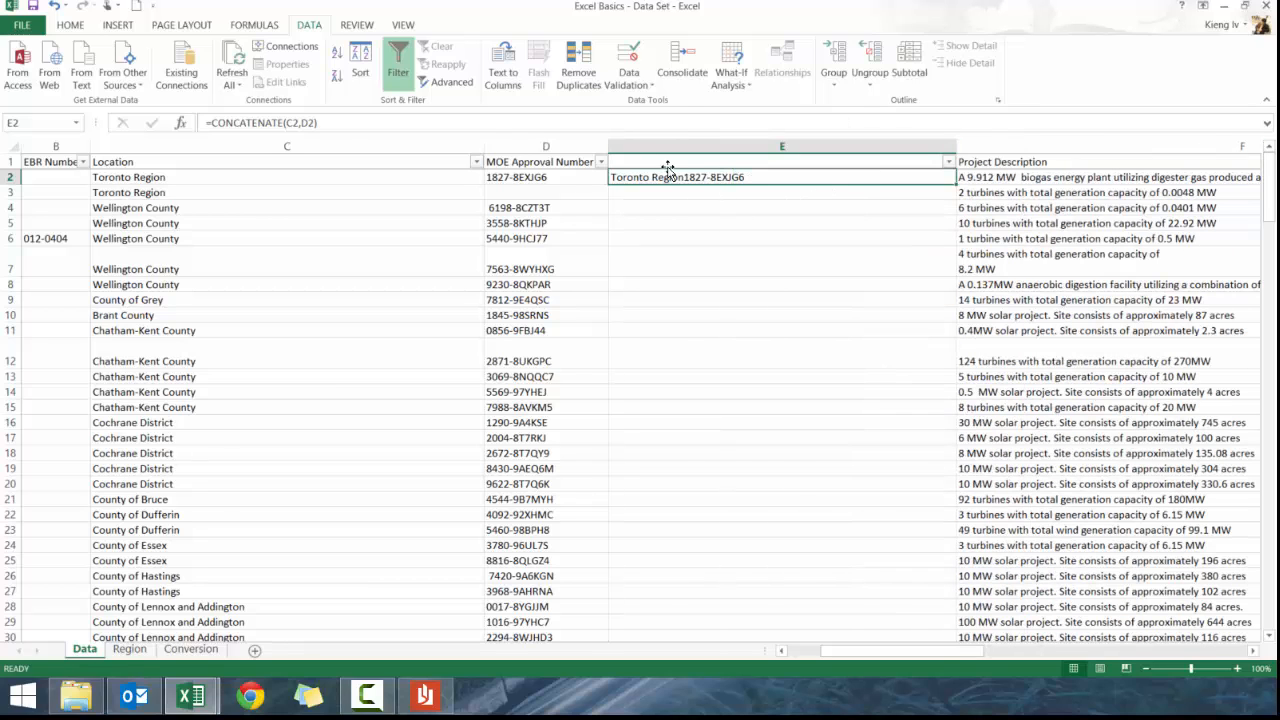
{"action": "left_click", "coordinate": [302, 123]}
{"action": "left_click", "coordinate": [316, 123]}
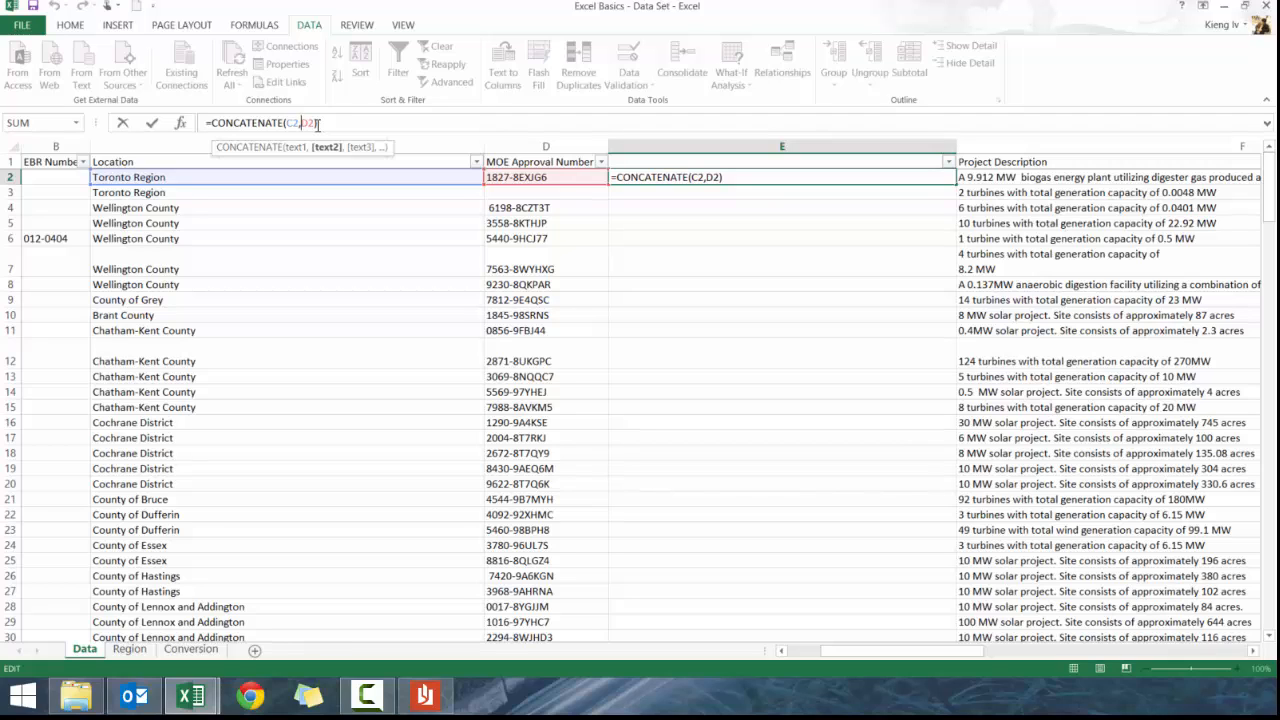
{"action": "key", "text": "Escape"}
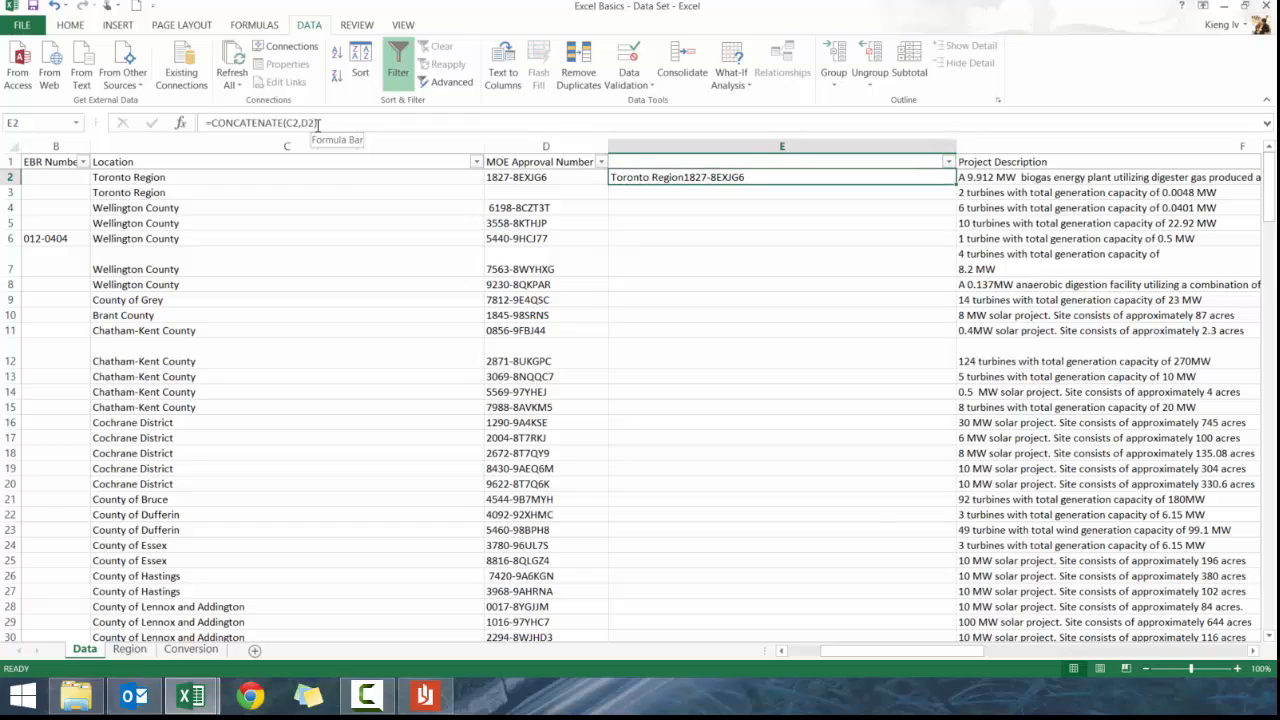
Step: Add a space between the two joined values by changing the formula in cell E2 to =CONCATENATE(C2," ",D2)
{"action": "left_click", "coordinate": [309, 122]}
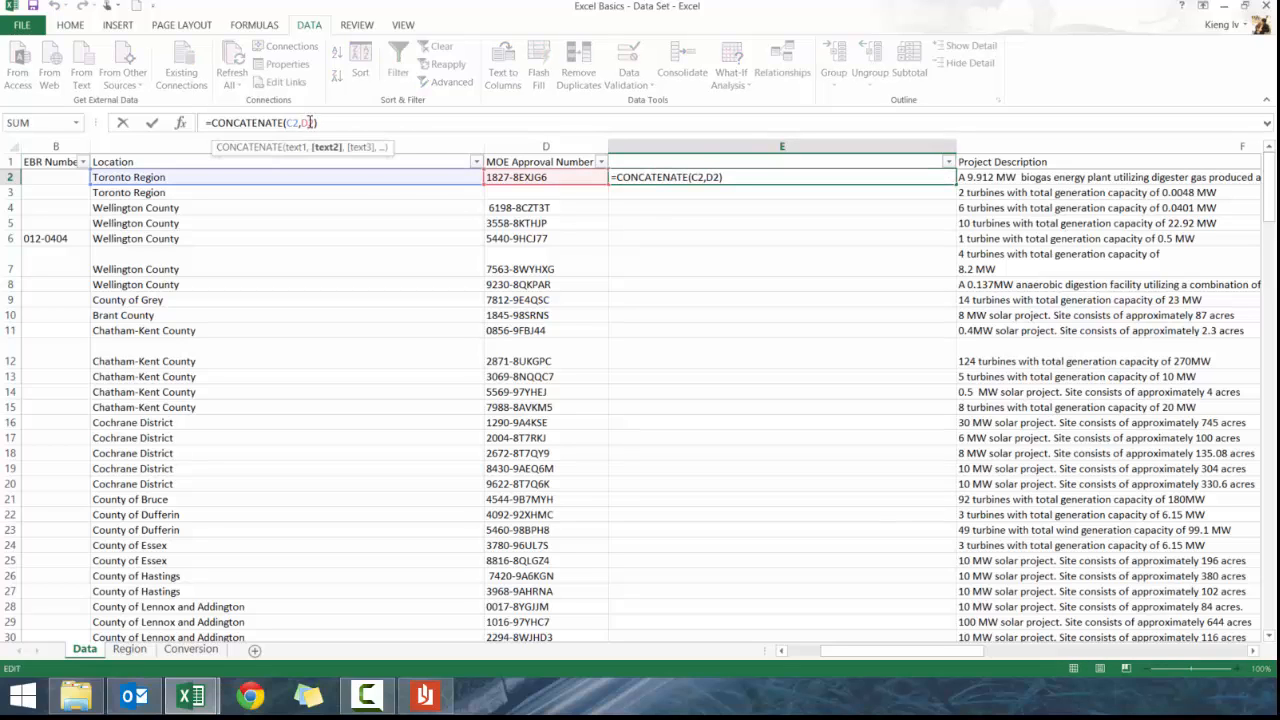
{"action": "type", "text": "\" \","}
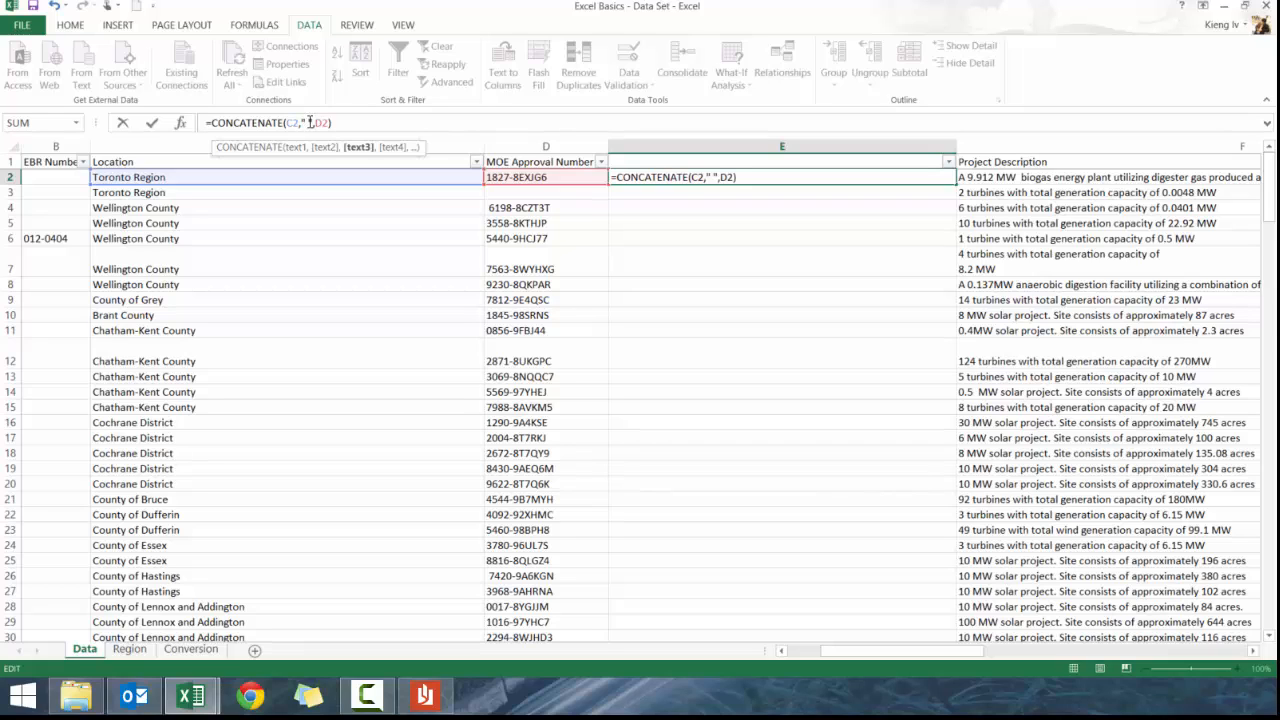
{"action": "key", "text": "Return"}
{"action": "key", "text": "Up"}
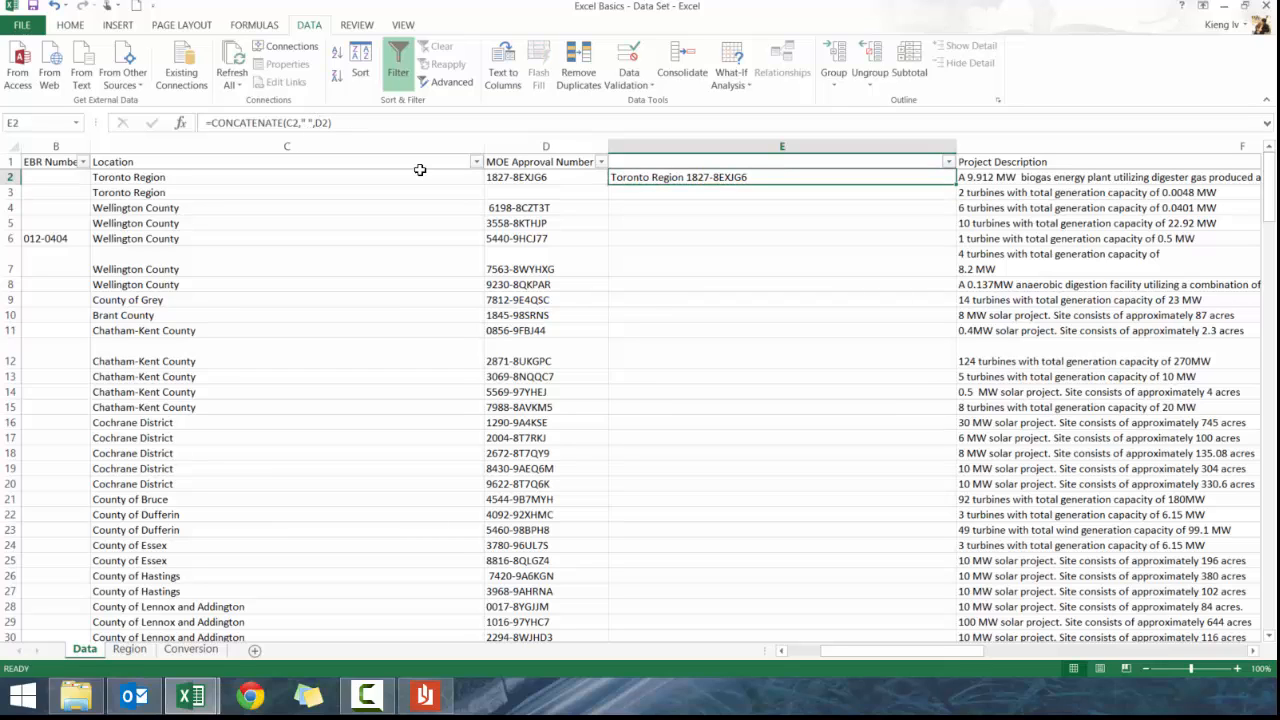